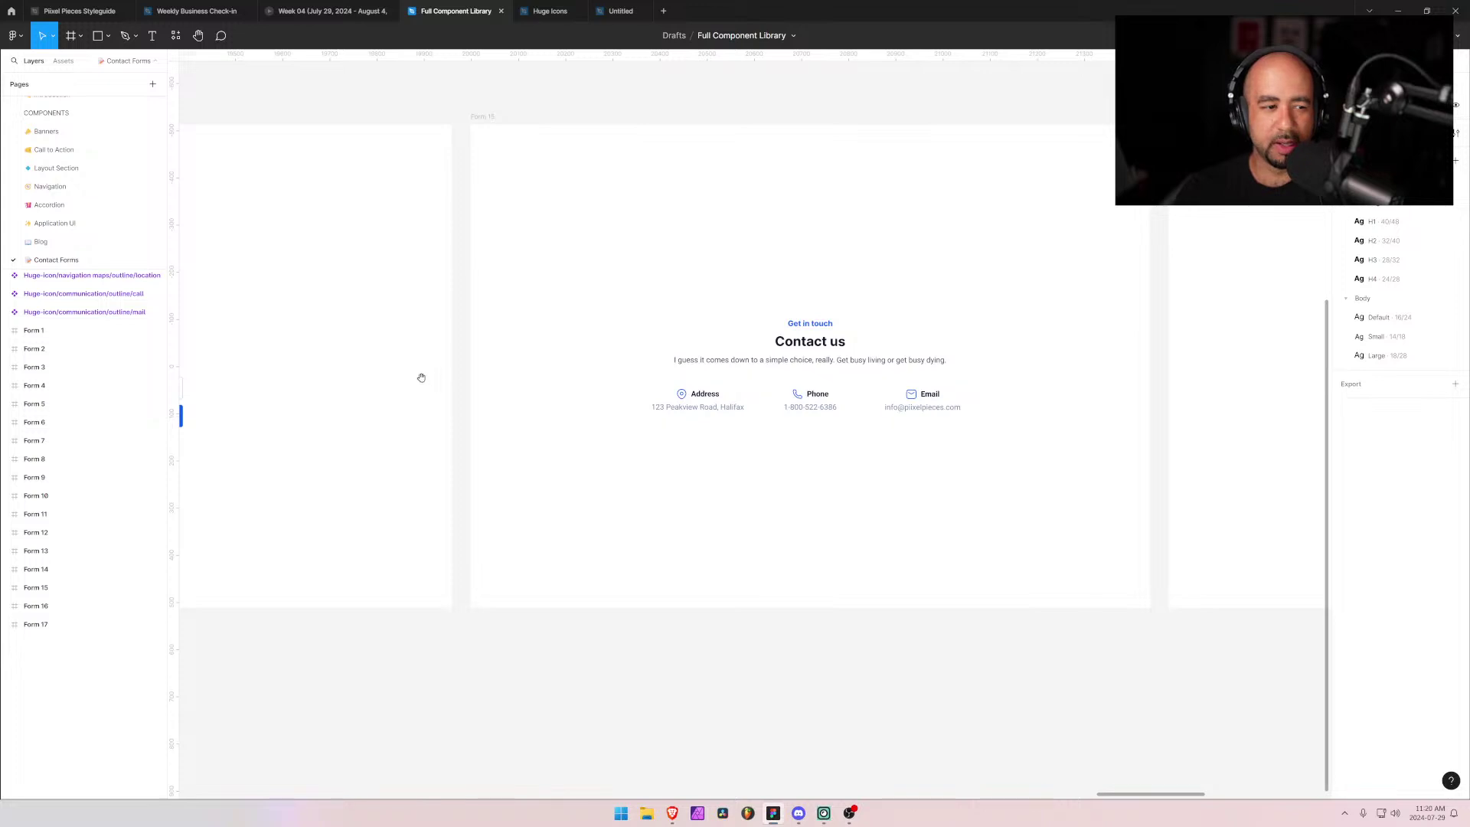
Step: Look over the contact form designs on the canvas from Form 15 back to Form 12
{"action": "left_click_drag", "start_coordinate": [395, 281], "coordinate": [732, 331]}
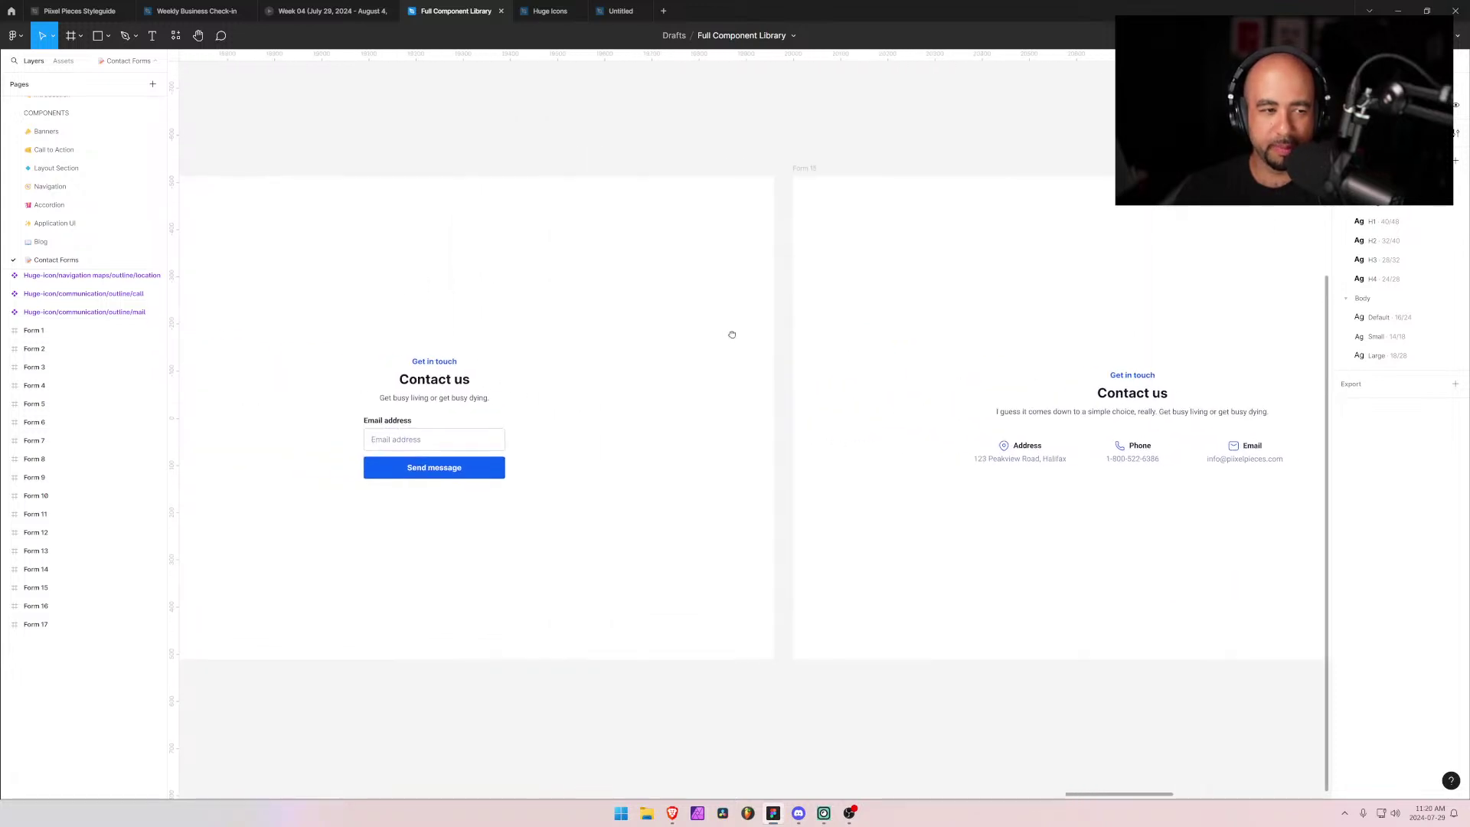
{"action": "left_click_drag", "start_coordinate": [451, 304], "coordinate": [921, 317]}
{"action": "left_click_drag", "start_coordinate": [381, 348], "coordinate": [957, 318]}
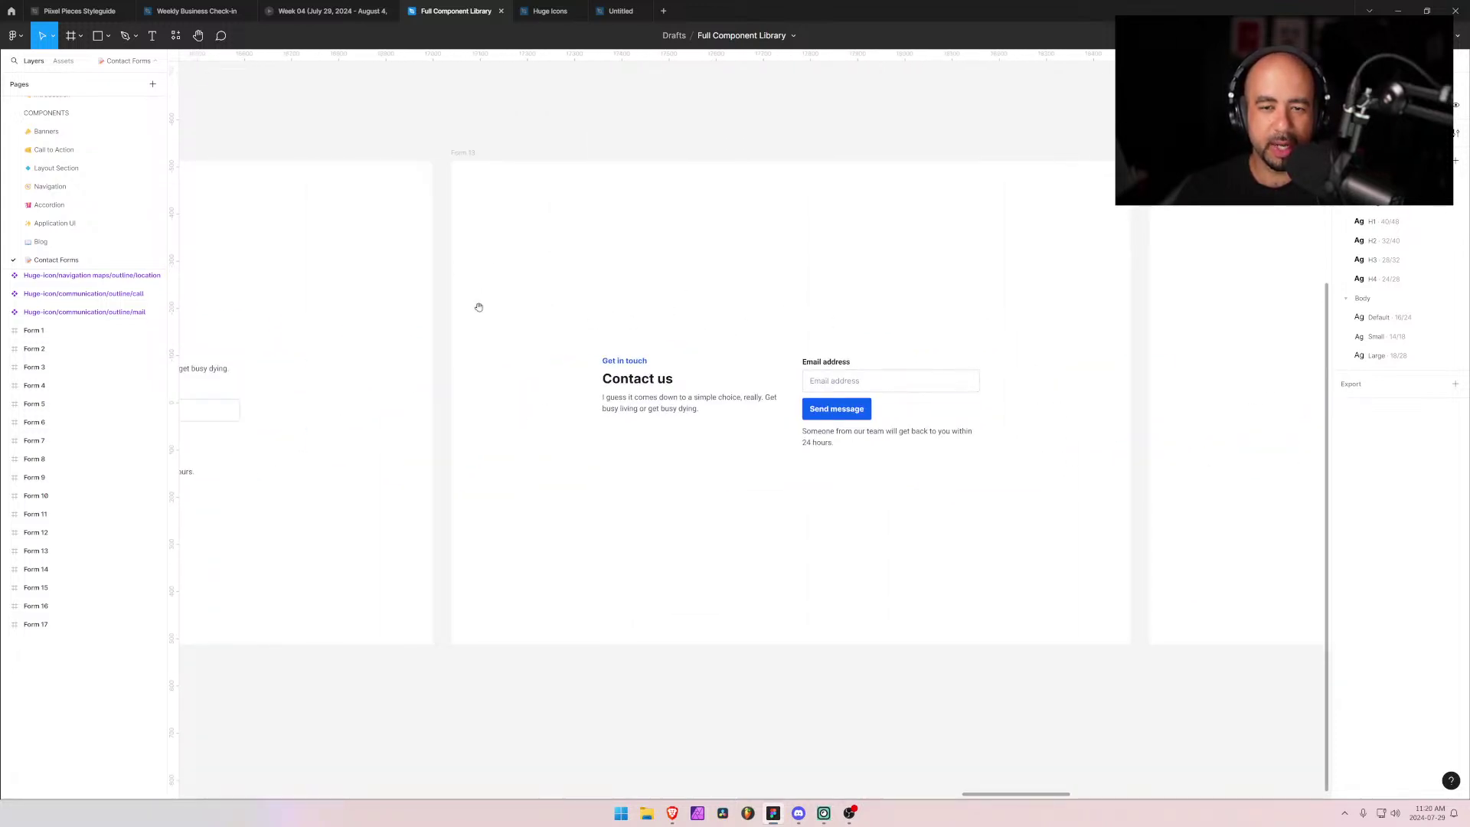
{"action": "left_click_drag", "start_coordinate": [479, 306], "coordinate": [1088, 293]}
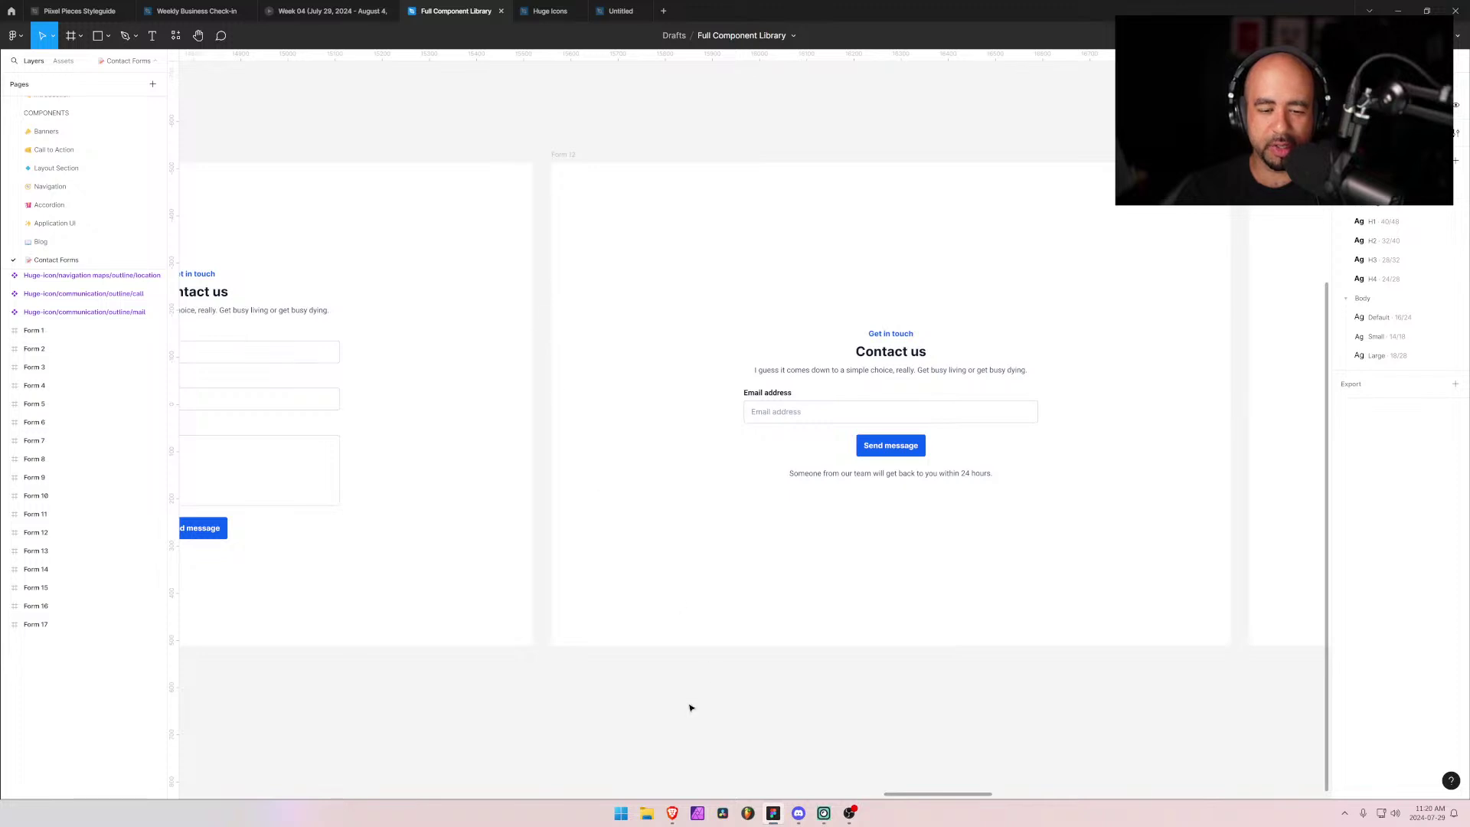
Step: Switch to the Brave browser and examine the form components listed on the Piixel Pieces site down to Form 11
{"action": "left_click", "coordinate": [672, 813]}
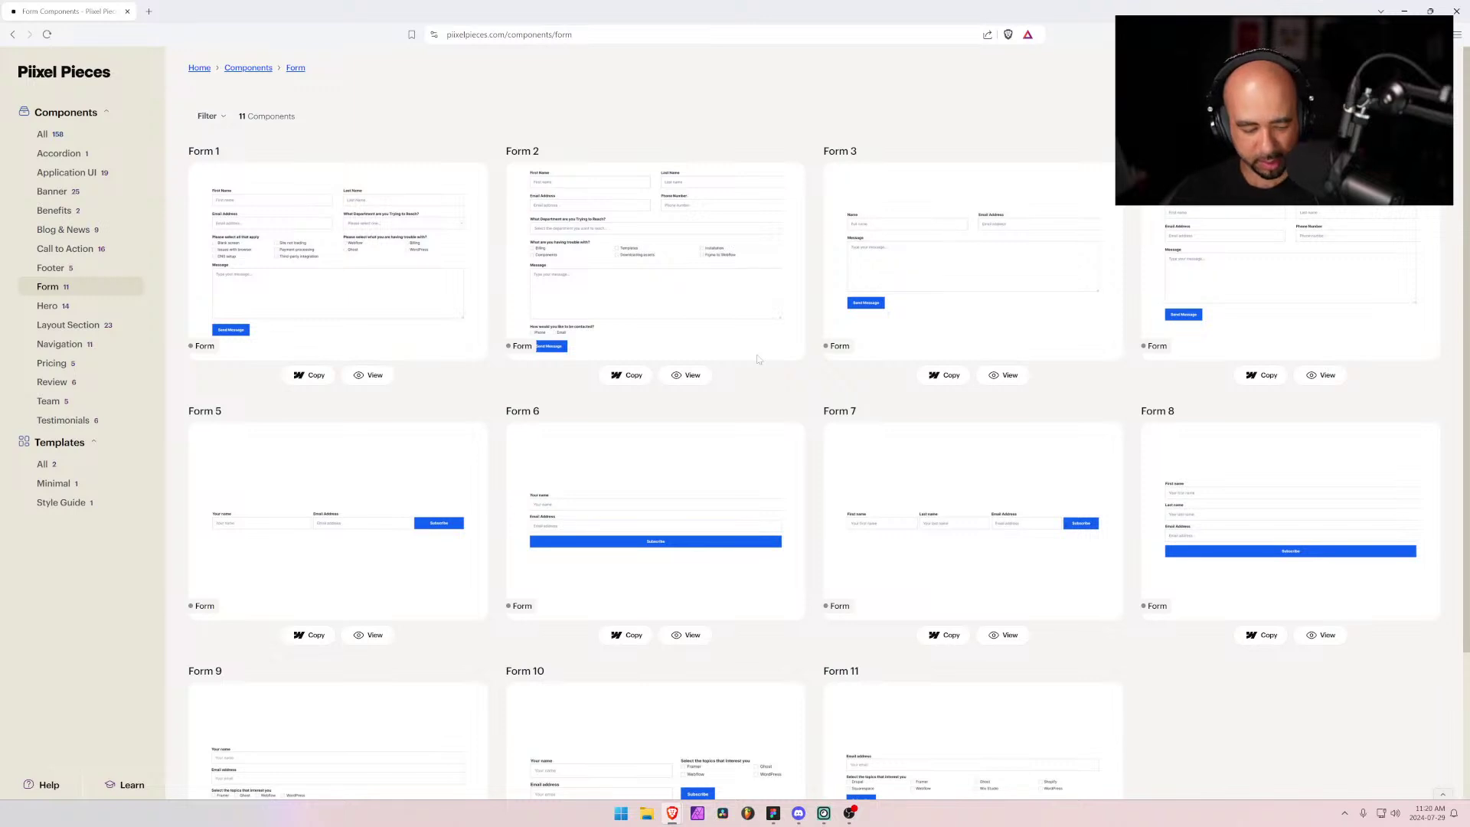
{"action": "scroll", "coordinate": [758, 359], "scroll_direction": "up", "scroll_amount": 3, "text": "ctrl"}
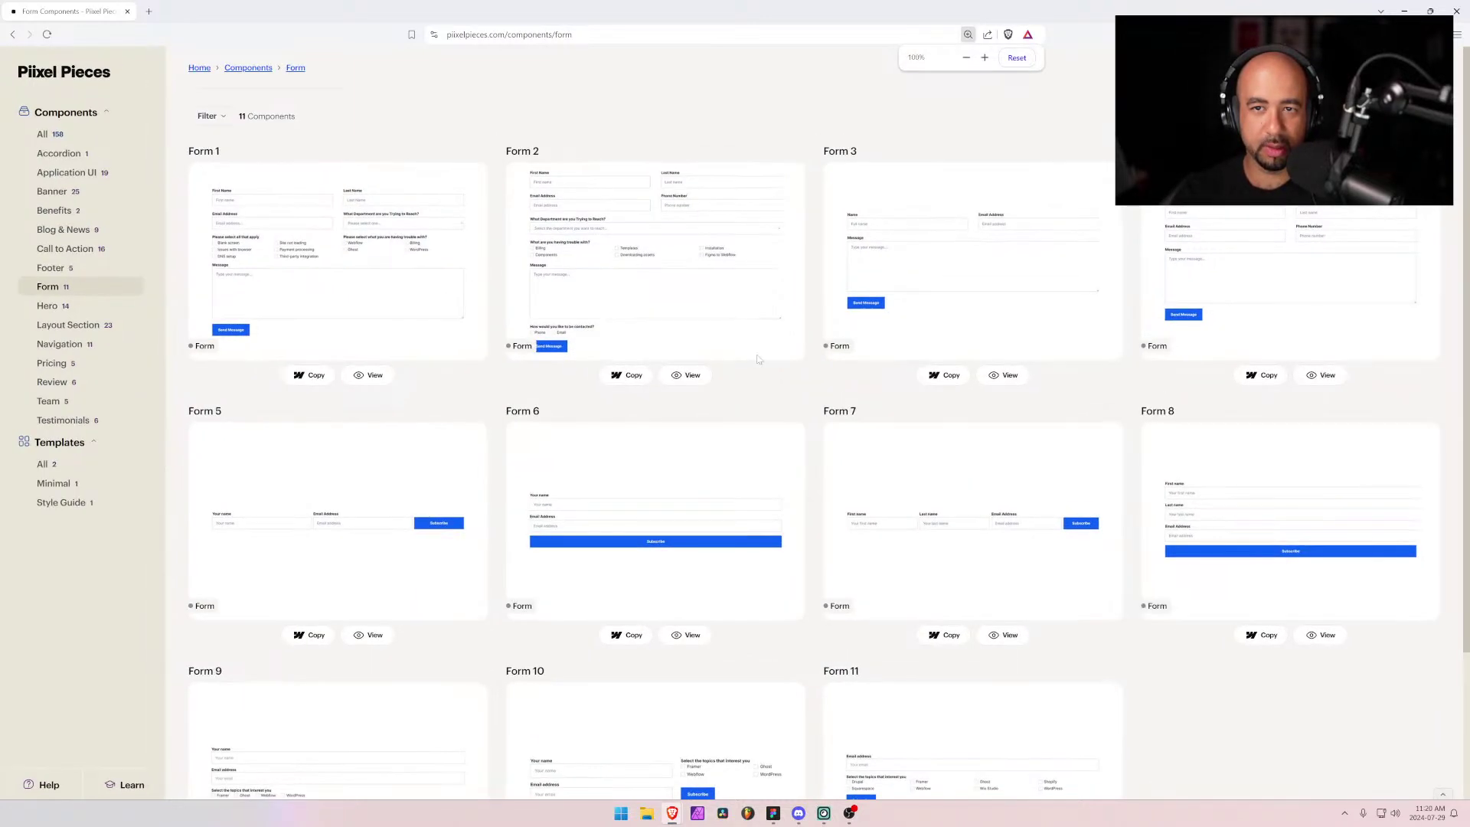
{"action": "scroll", "coordinate": [758, 359], "scroll_direction": "down", "scroll_amount": 1, "text": "ctrl"}
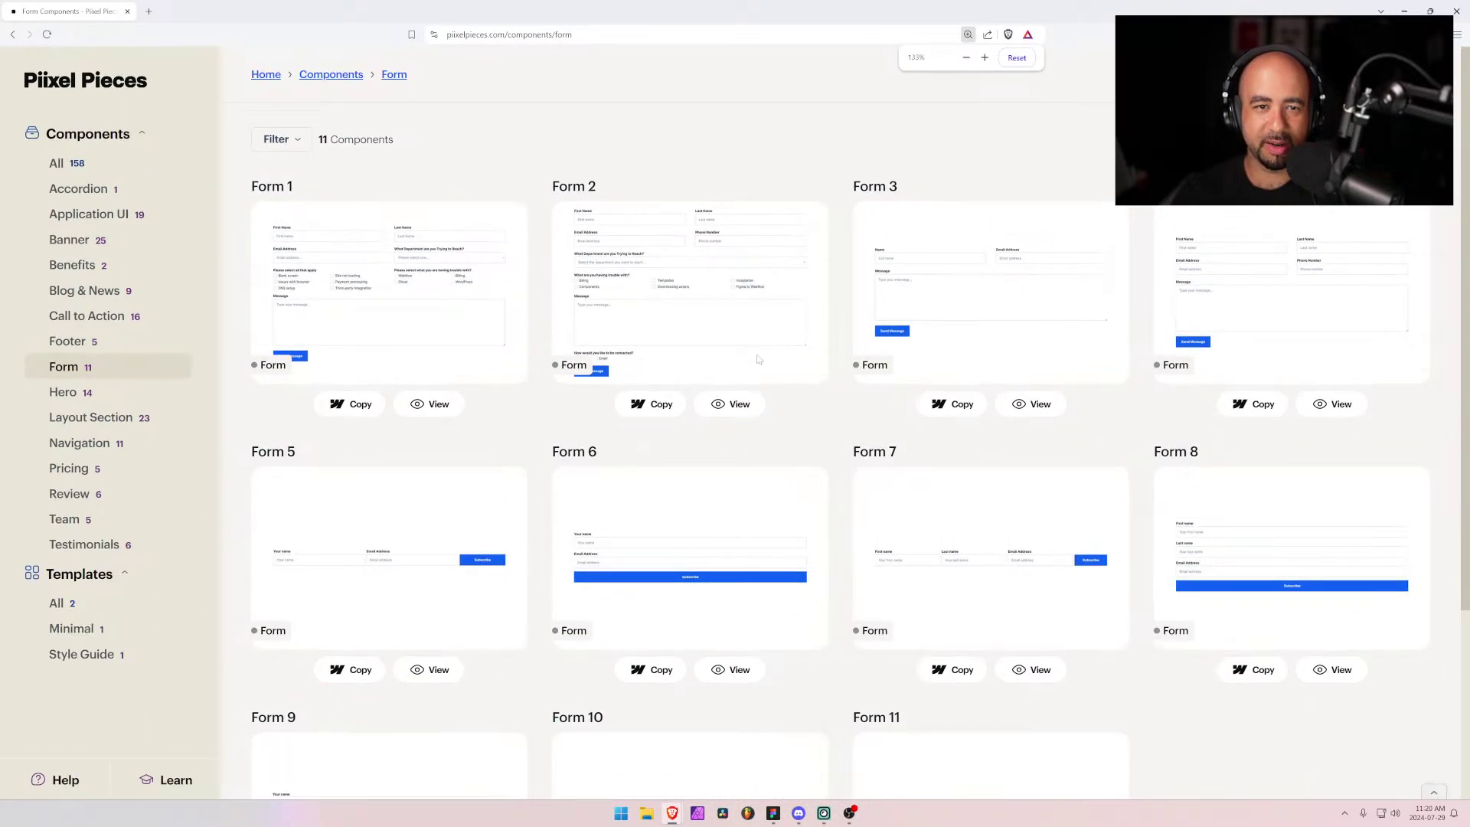
{"action": "scroll", "coordinate": [758, 359], "scroll_direction": "up", "scroll_amount": 1}
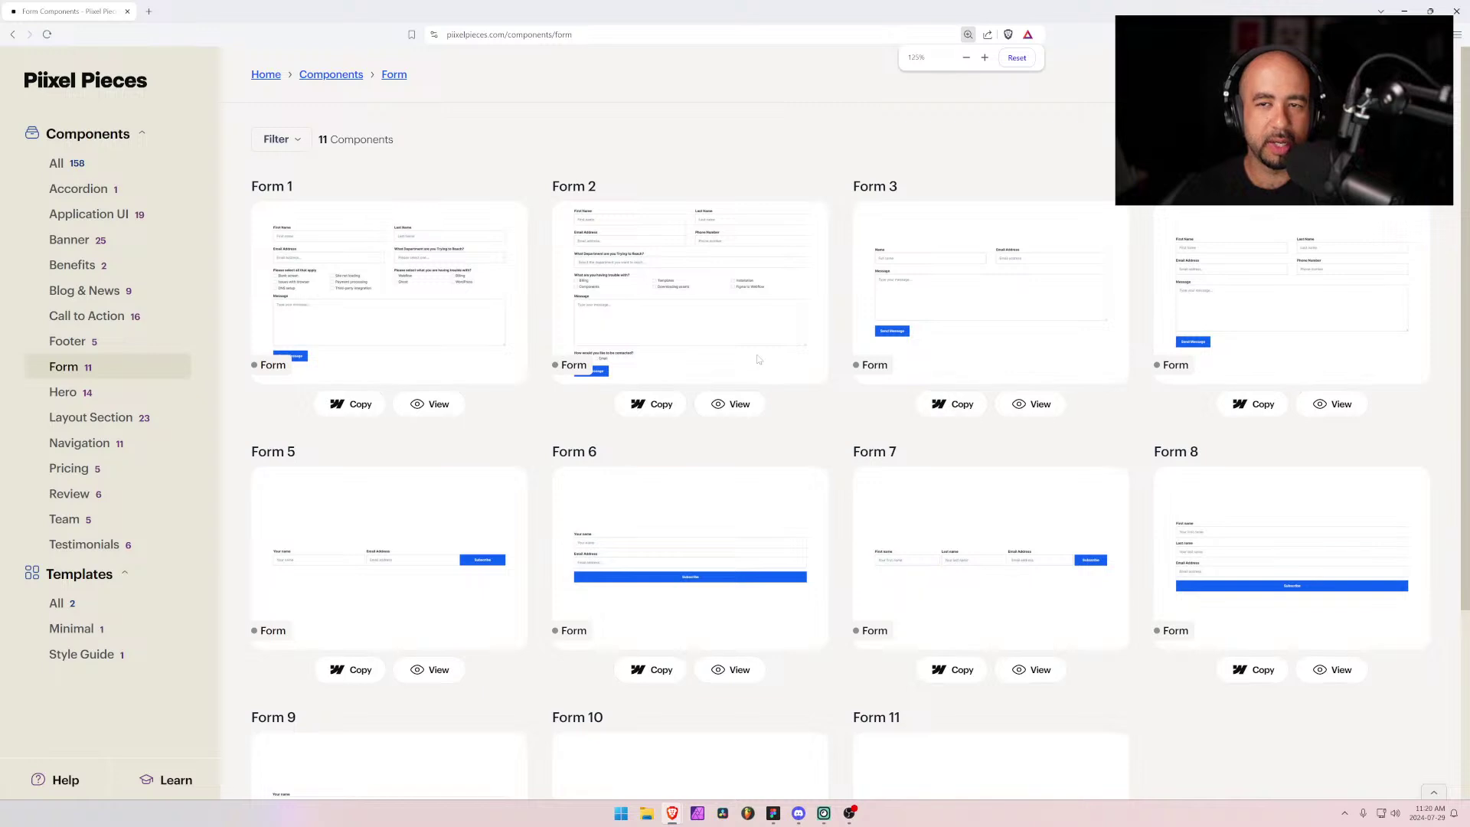
{"action": "scroll", "coordinate": [758, 359], "scroll_direction": "down", "scroll_amount": 2, "text": "ctrl"}
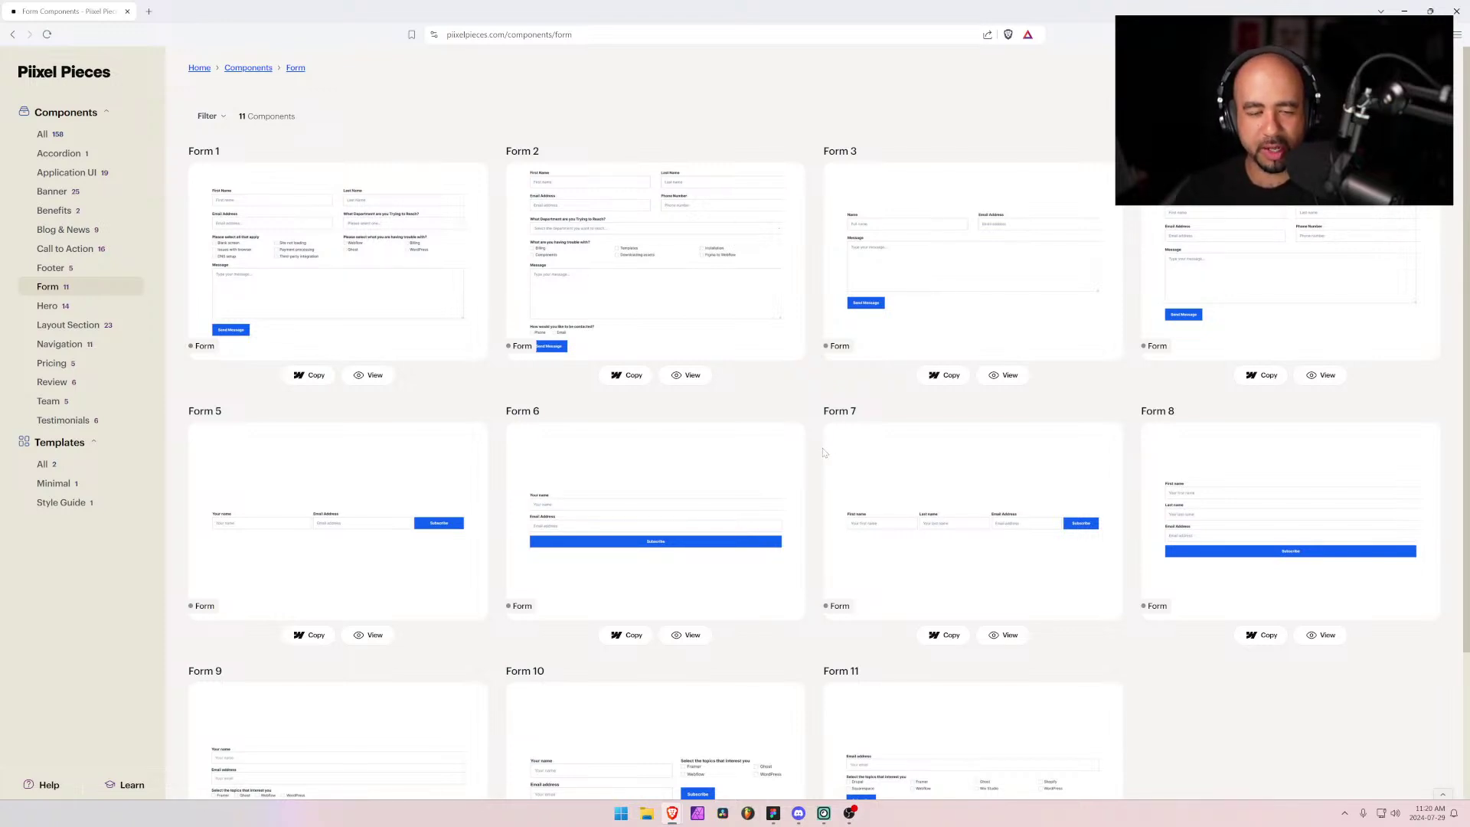
{"action": "scroll", "coordinate": [624, 488], "scroll_direction": "down", "scroll_amount": 3}
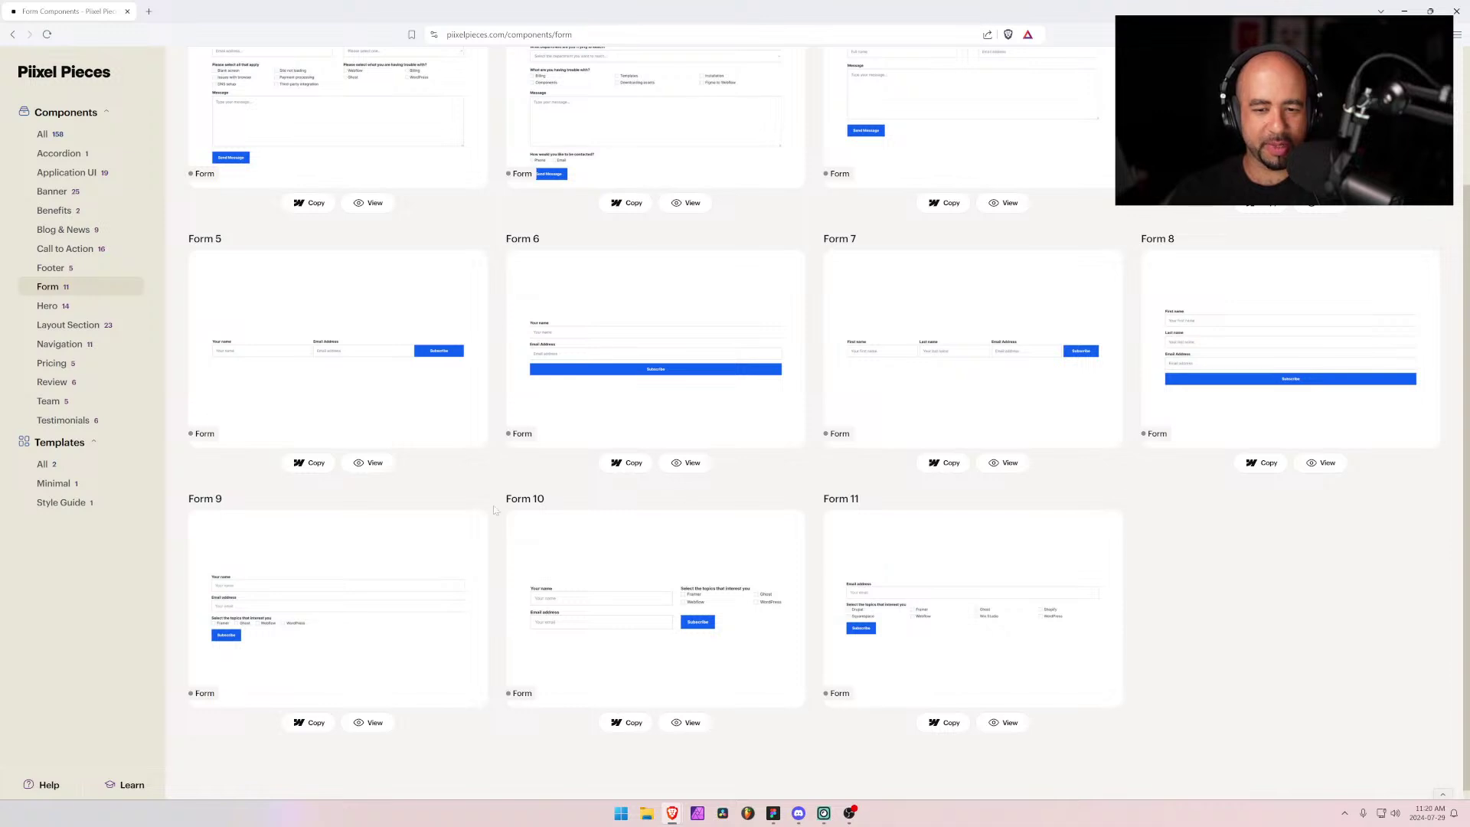
Step: Return to the Full Component Library file in Figma and examine the contact forms from Form 12 back to Form 10
{"action": "key", "text": "alt+Tab"}
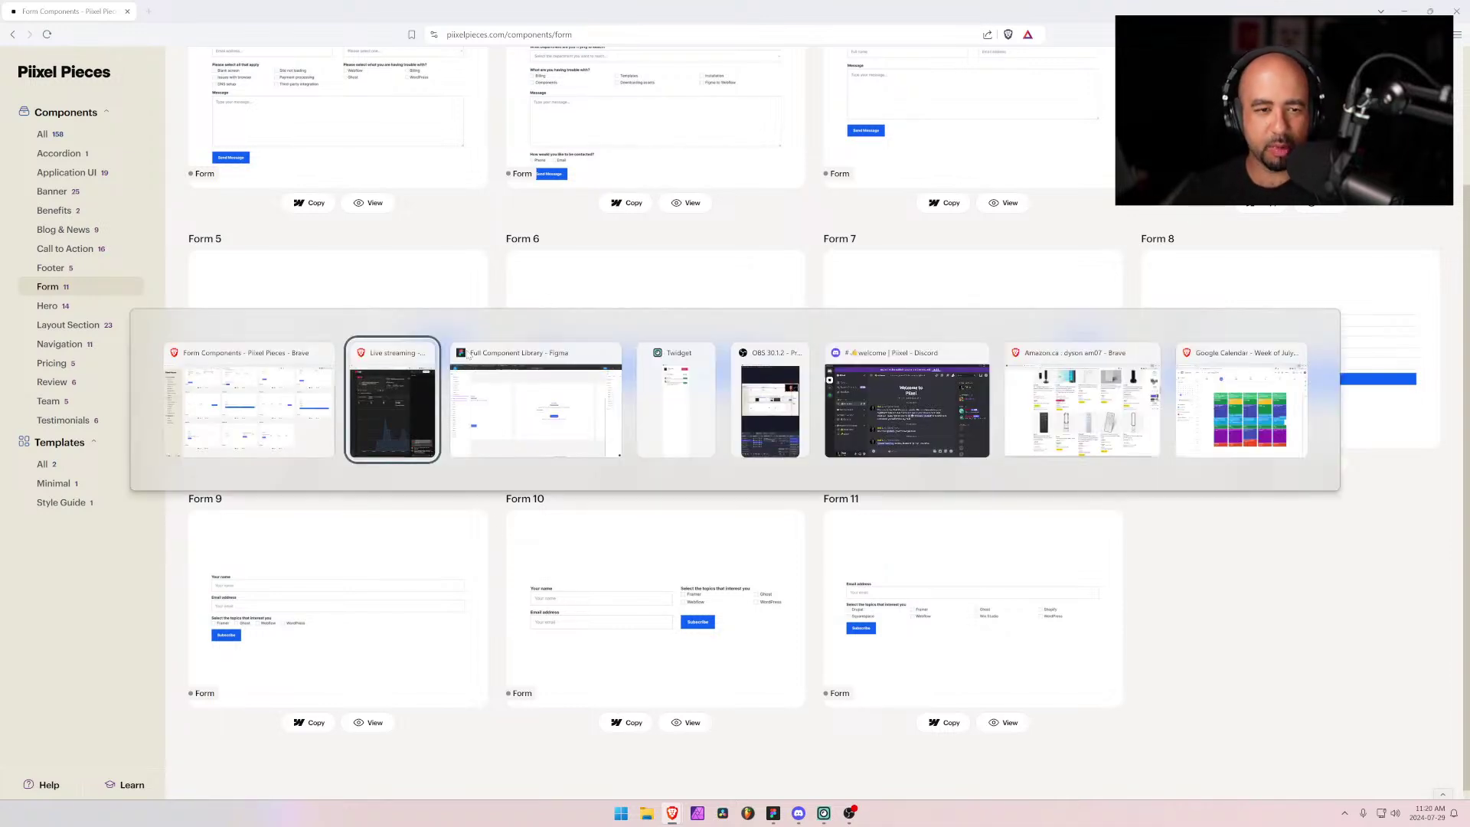
{"action": "key", "text": "alt+Tab"}
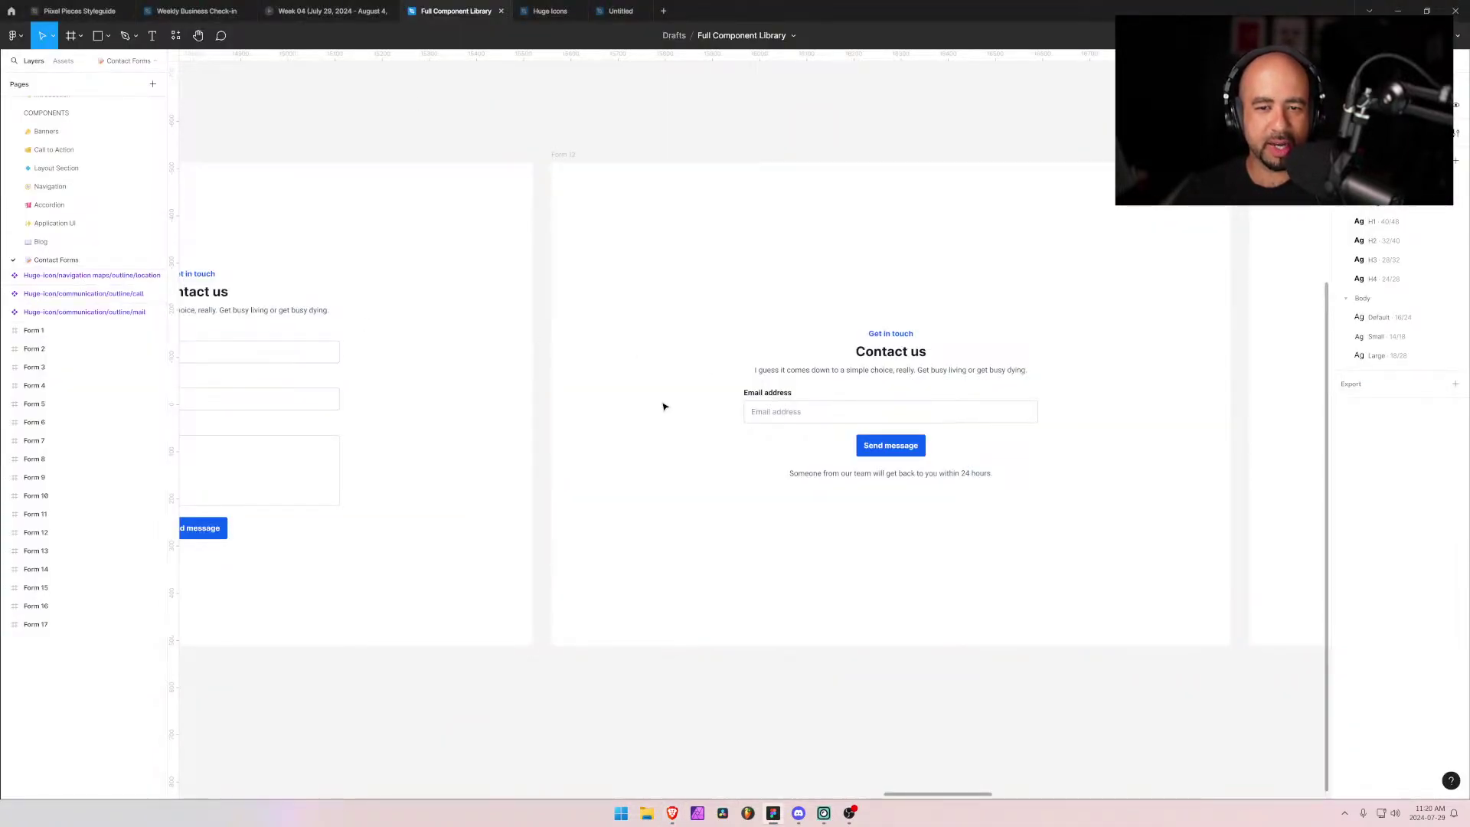
{"action": "left_click", "coordinate": [891, 348]}
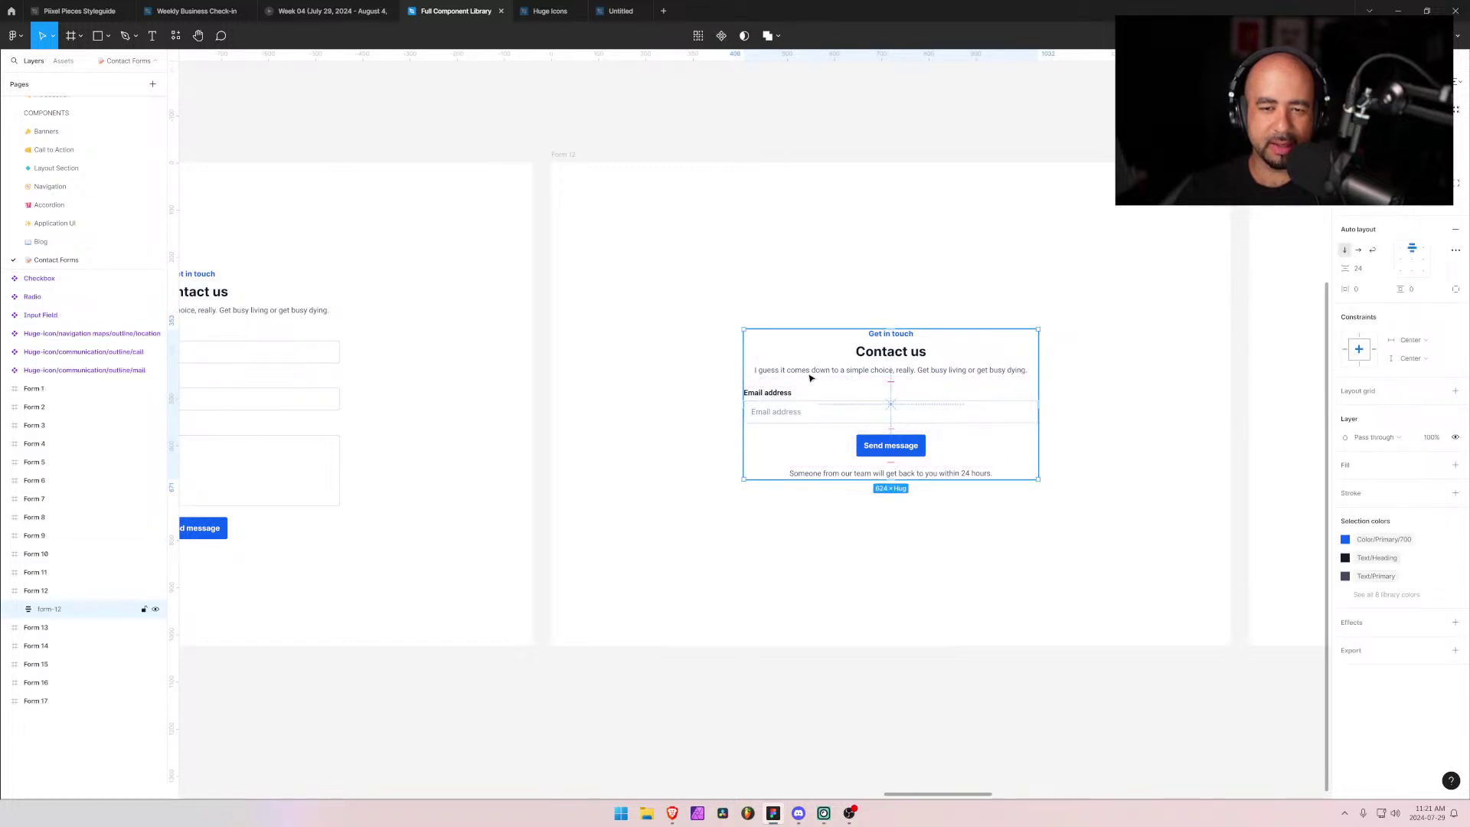
{"action": "left_click", "coordinate": [379, 371]}
{"action": "scroll", "coordinate": [536, 306], "scroll_direction": "left", "scroll_amount": 10}
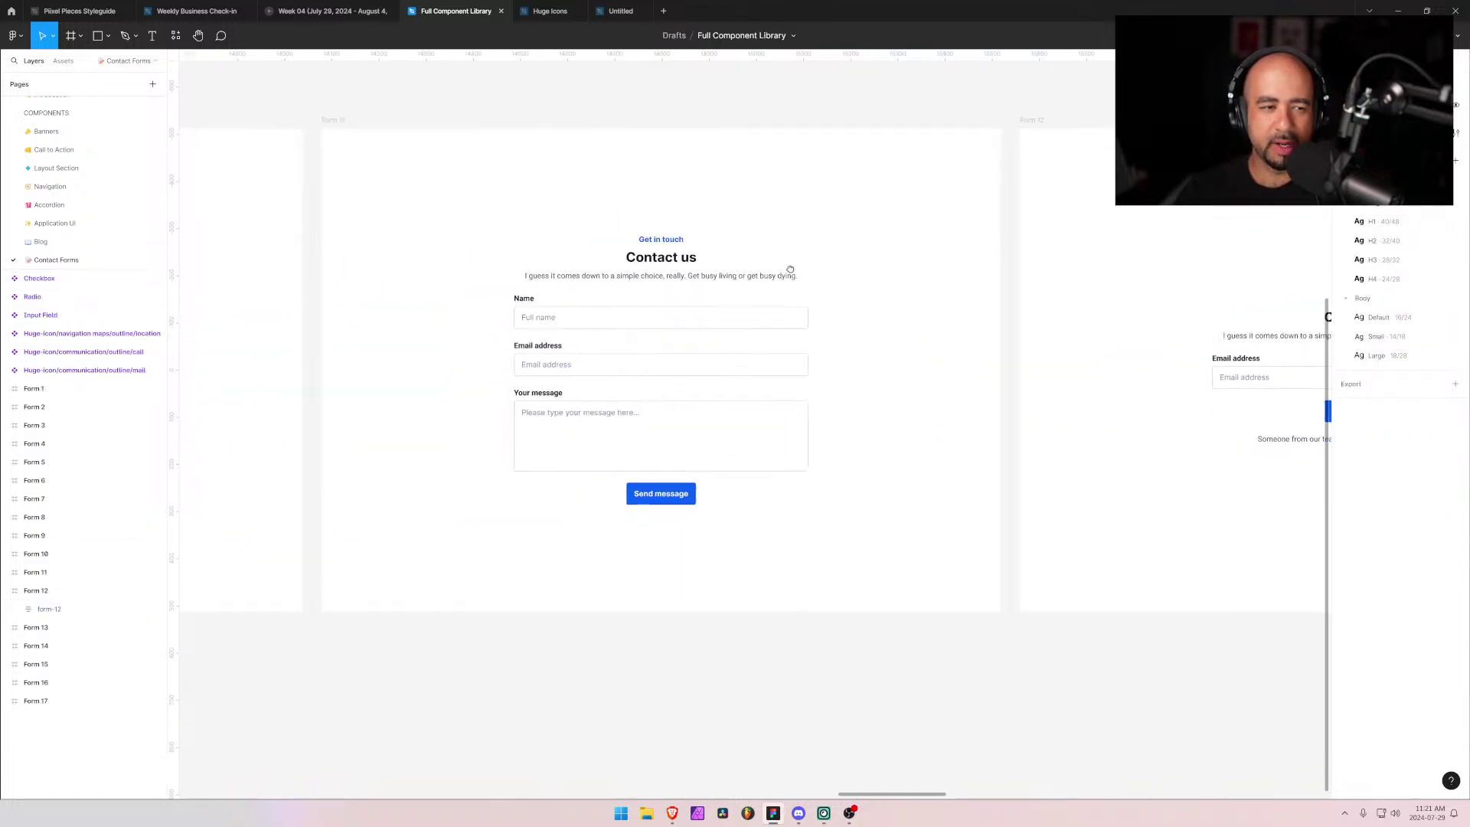
{"action": "scroll", "coordinate": [1077, 281], "scroll_direction": "left", "scroll_amount": 10}
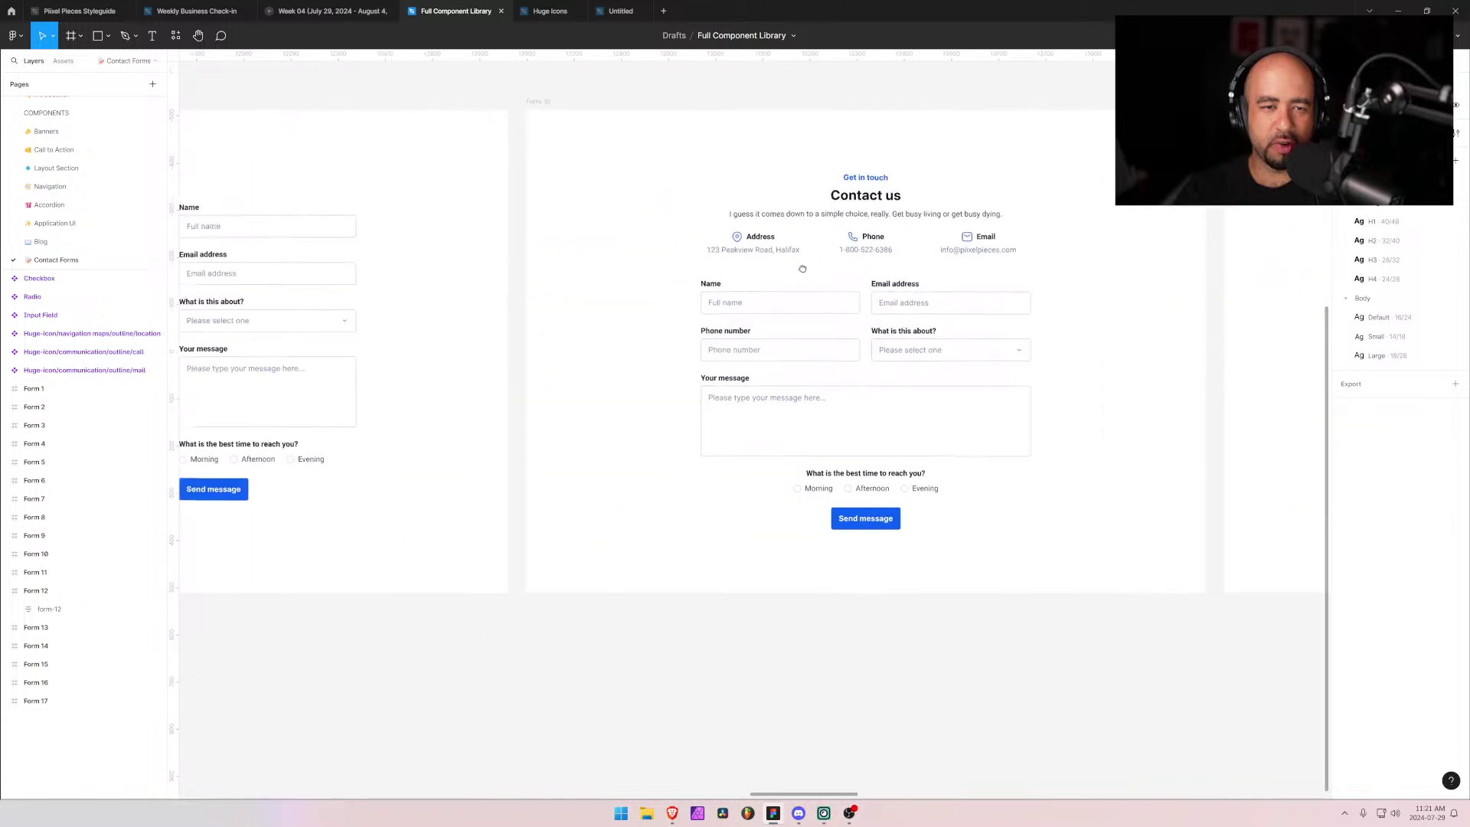
{"action": "scroll", "coordinate": [734, 295], "scroll_direction": "right", "scroll_amount": 6}
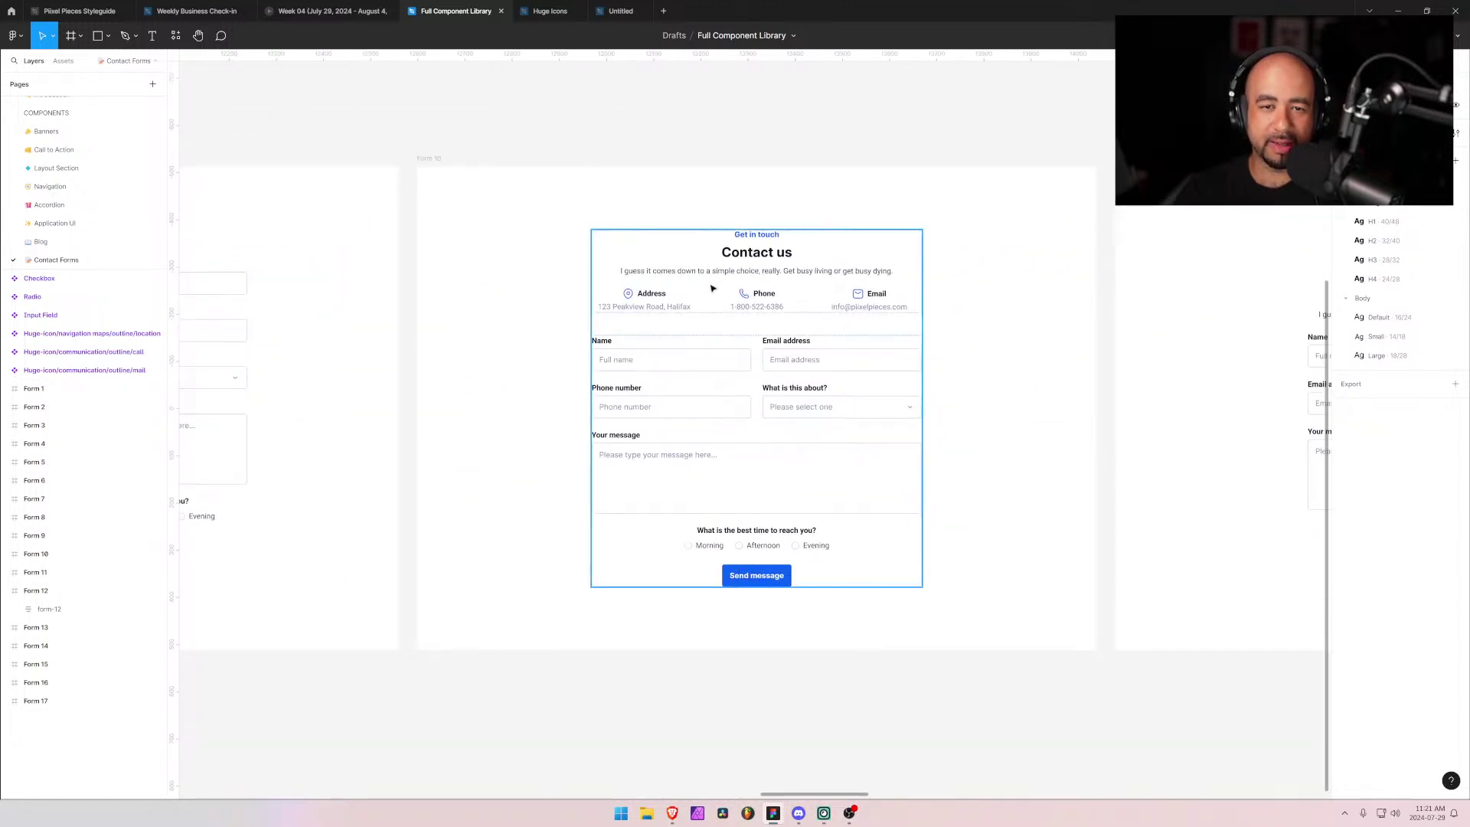
{"action": "scroll", "coordinate": [736, 302], "scroll_direction": "up", "scroll_amount": 2}
{"action": "scroll", "coordinate": [738, 305], "scroll_direction": "up", "scroll_amount": 2}
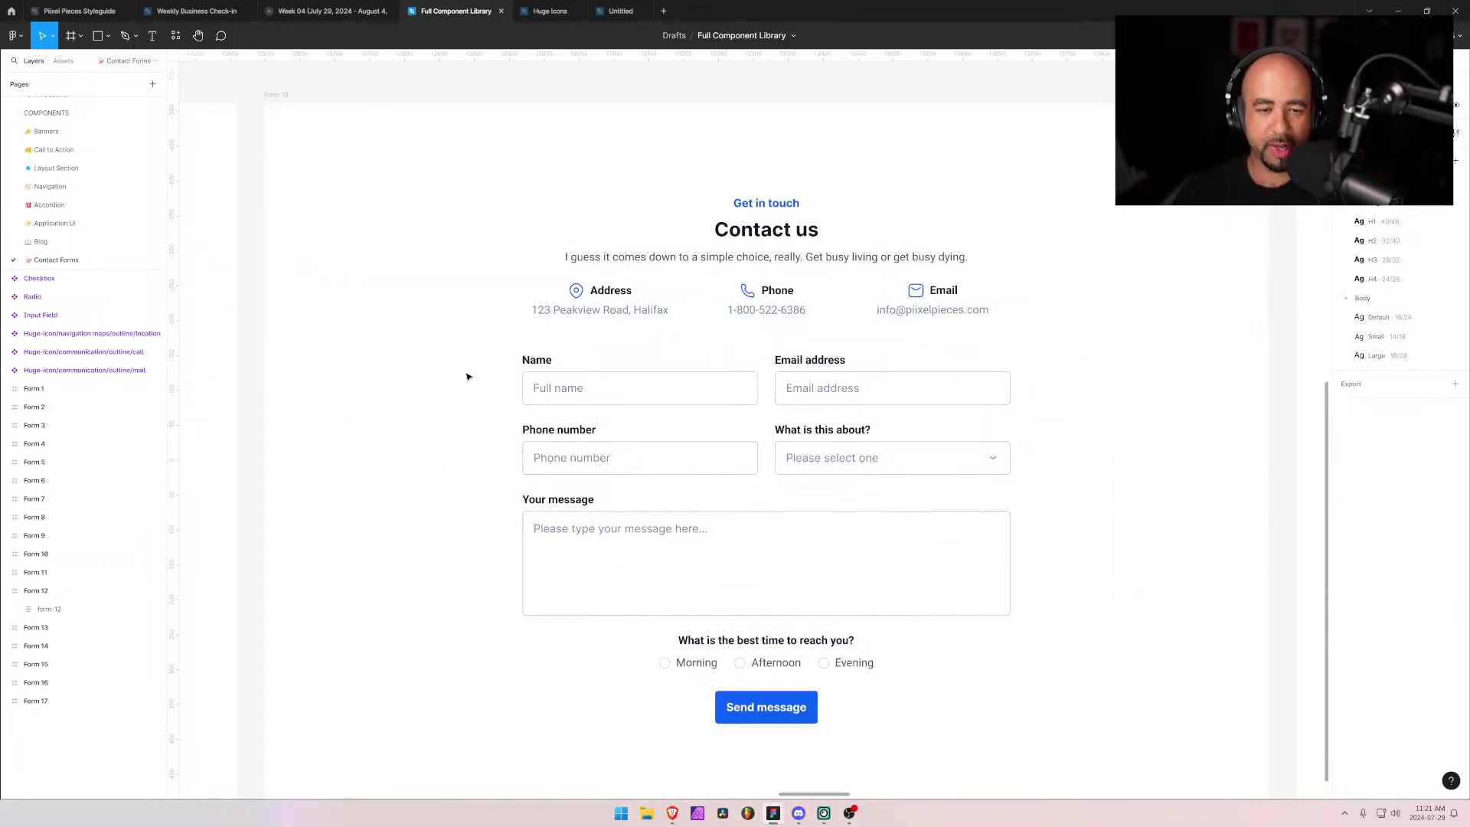
Step: Examine the remaining contact forms from Form 9 back to Form 1, collapsing the expanded Form 12 layer along the way
{"action": "scroll", "coordinate": [465, 374], "scroll_direction": "left", "scroll_amount": 20}
{"action": "scroll", "coordinate": [630, 344], "scroll_direction": "right", "scroll_amount": 5}
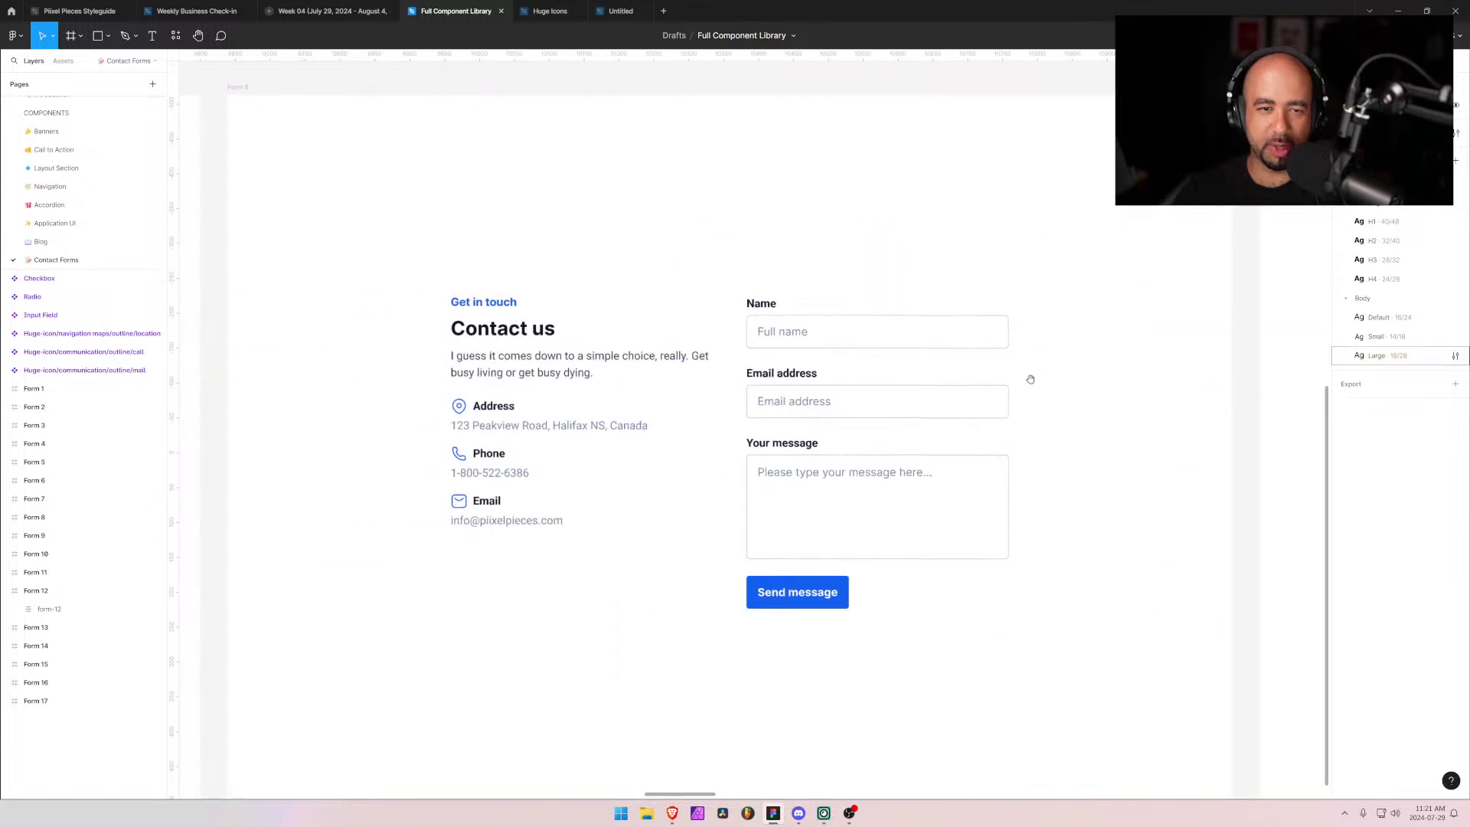
{"action": "scroll", "coordinate": [1031, 378], "scroll_direction": "left", "scroll_amount": 8}
{"action": "scroll", "coordinate": [657, 337], "scroll_direction": "left", "scroll_amount": 20}
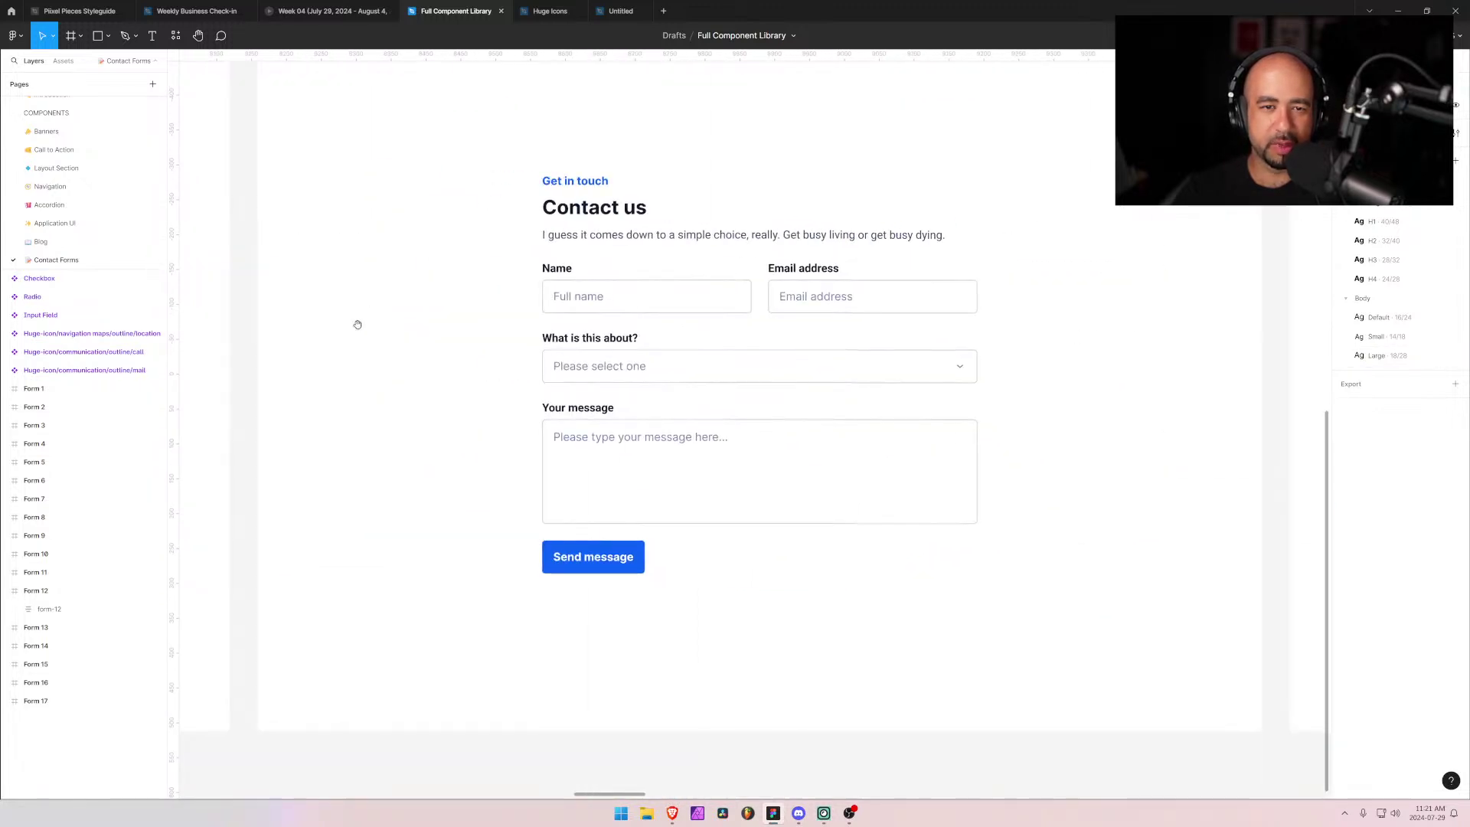
{"action": "scroll", "coordinate": [1030, 314], "scroll_direction": "left", "scroll_amount": 4}
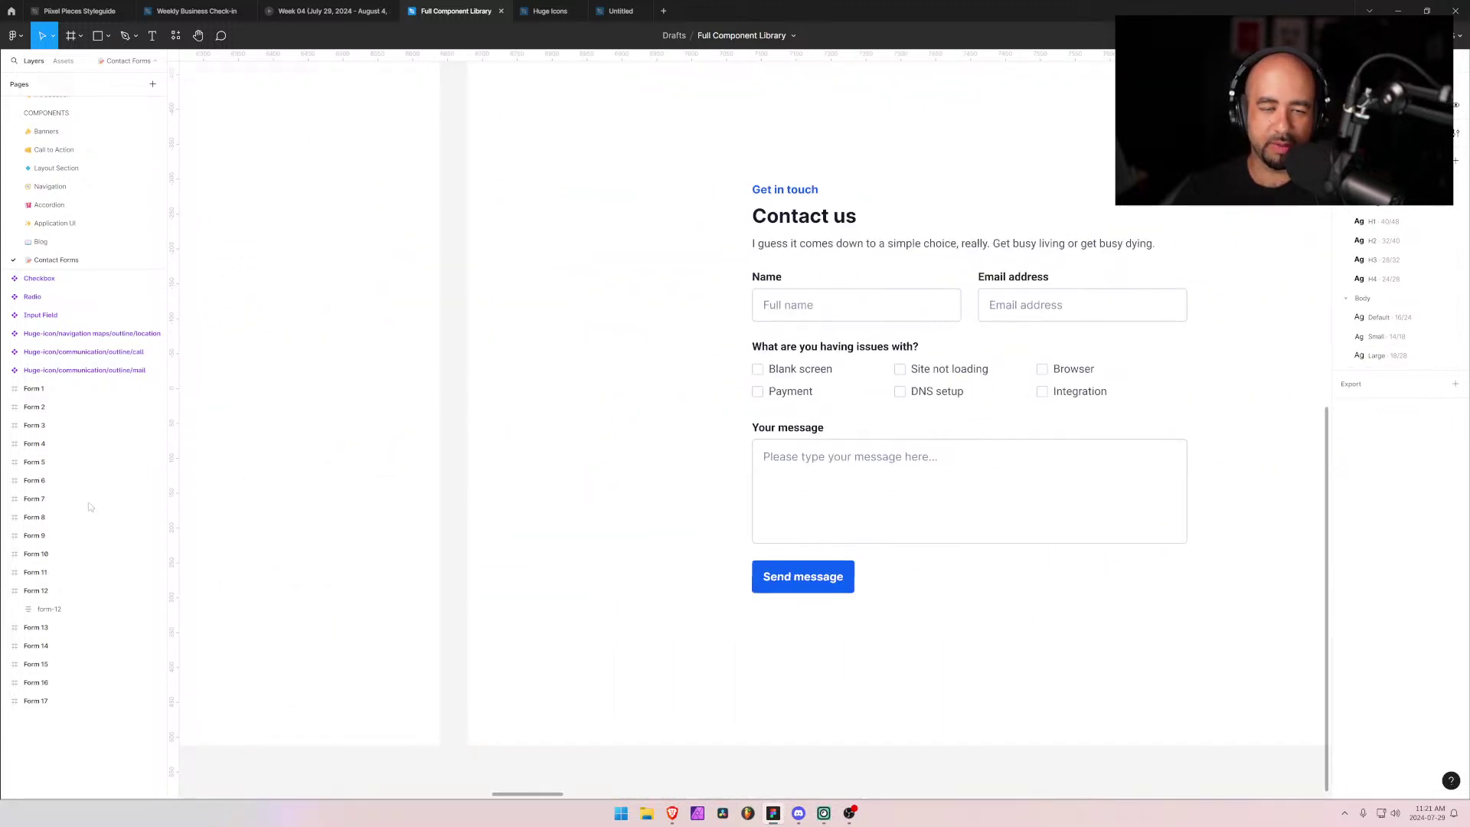
{"action": "left_click", "coordinate": [4, 594]}
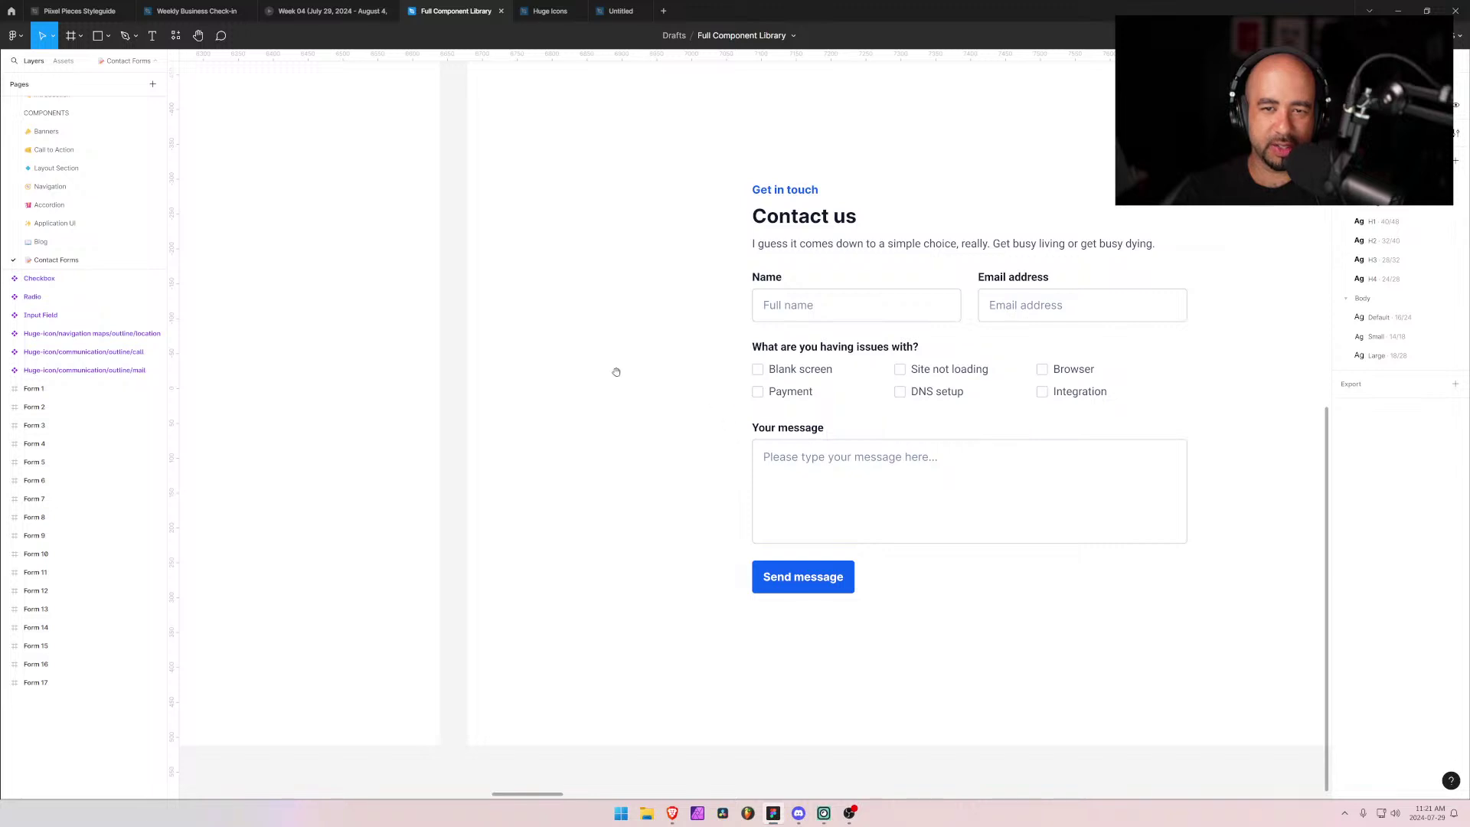
{"action": "left_click_drag", "start_coordinate": [617, 372], "coordinate": [927, 359]}
{"action": "scroll", "coordinate": [671, 399], "scroll_direction": "down", "scroll_amount": 5}
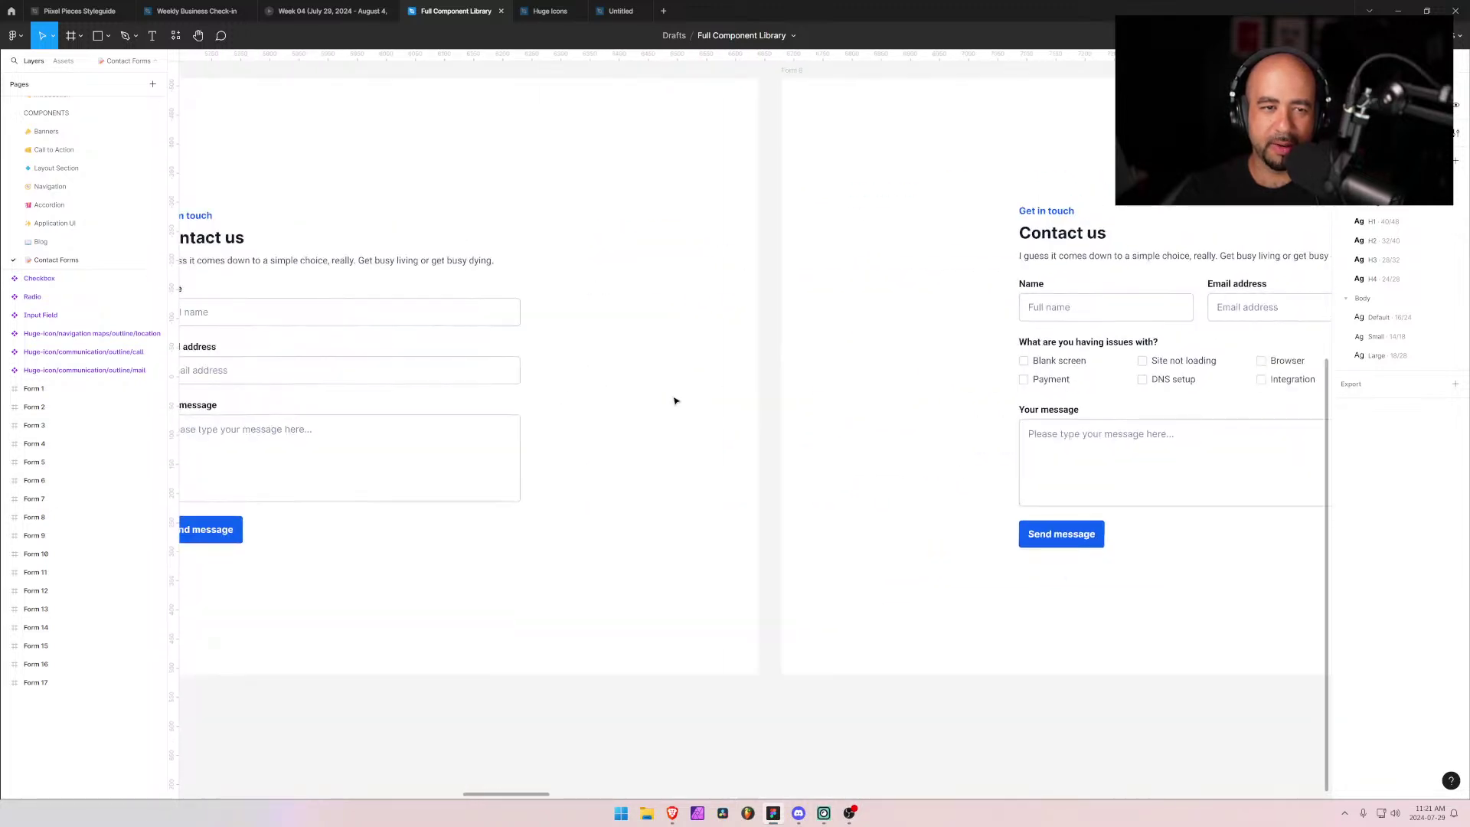
{"action": "scroll", "coordinate": [745, 407], "scroll_direction": "up", "scroll_amount": 2}
{"action": "scroll", "coordinate": [744, 408], "scroll_direction": "left", "scroll_amount": 10}
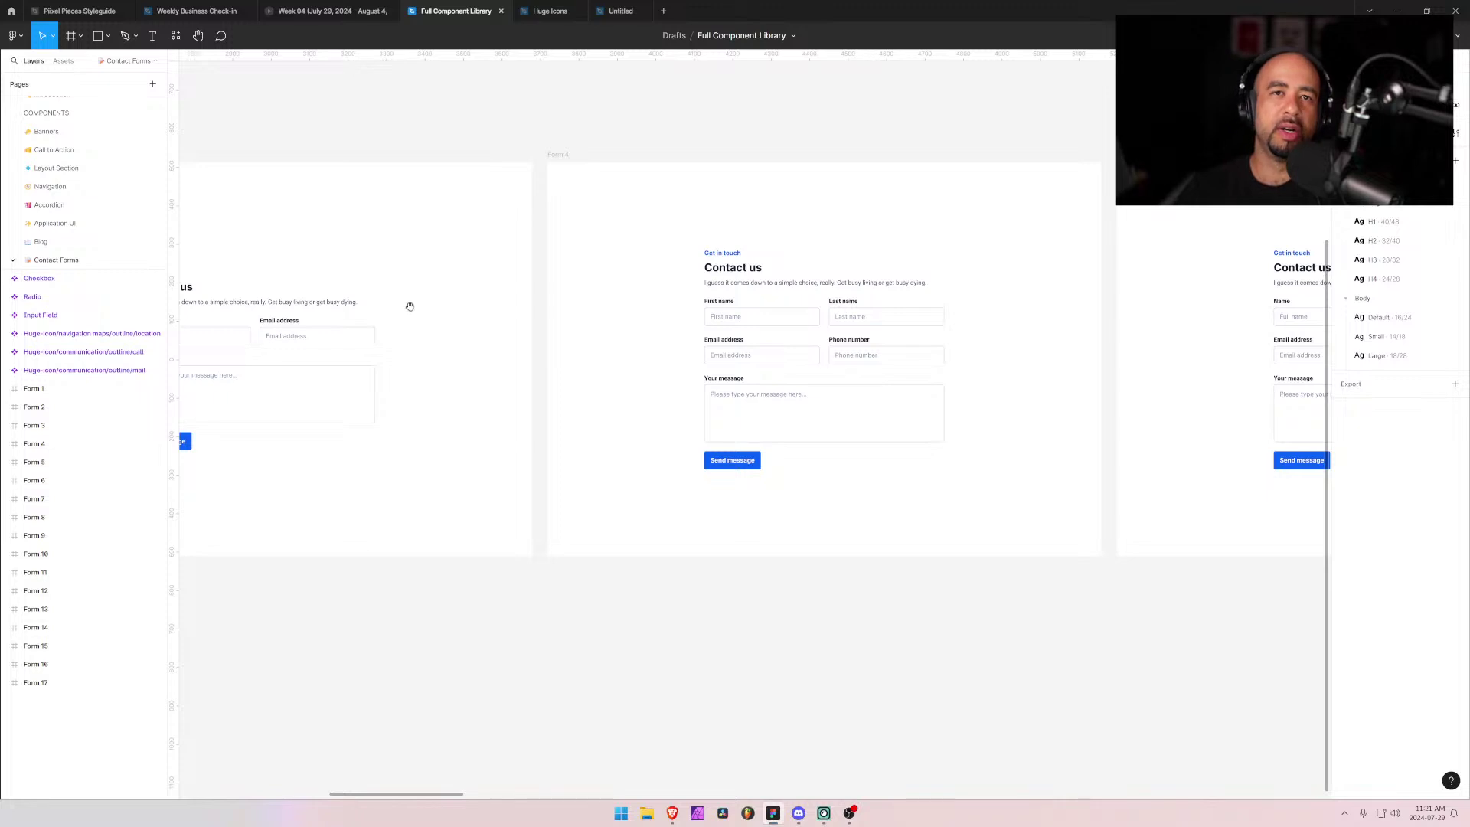
{"action": "left_click_drag", "start_coordinate": [406, 302], "coordinate": [779, 315]}
{"action": "left_click_drag", "start_coordinate": [471, 287], "coordinate": [919, 308]}
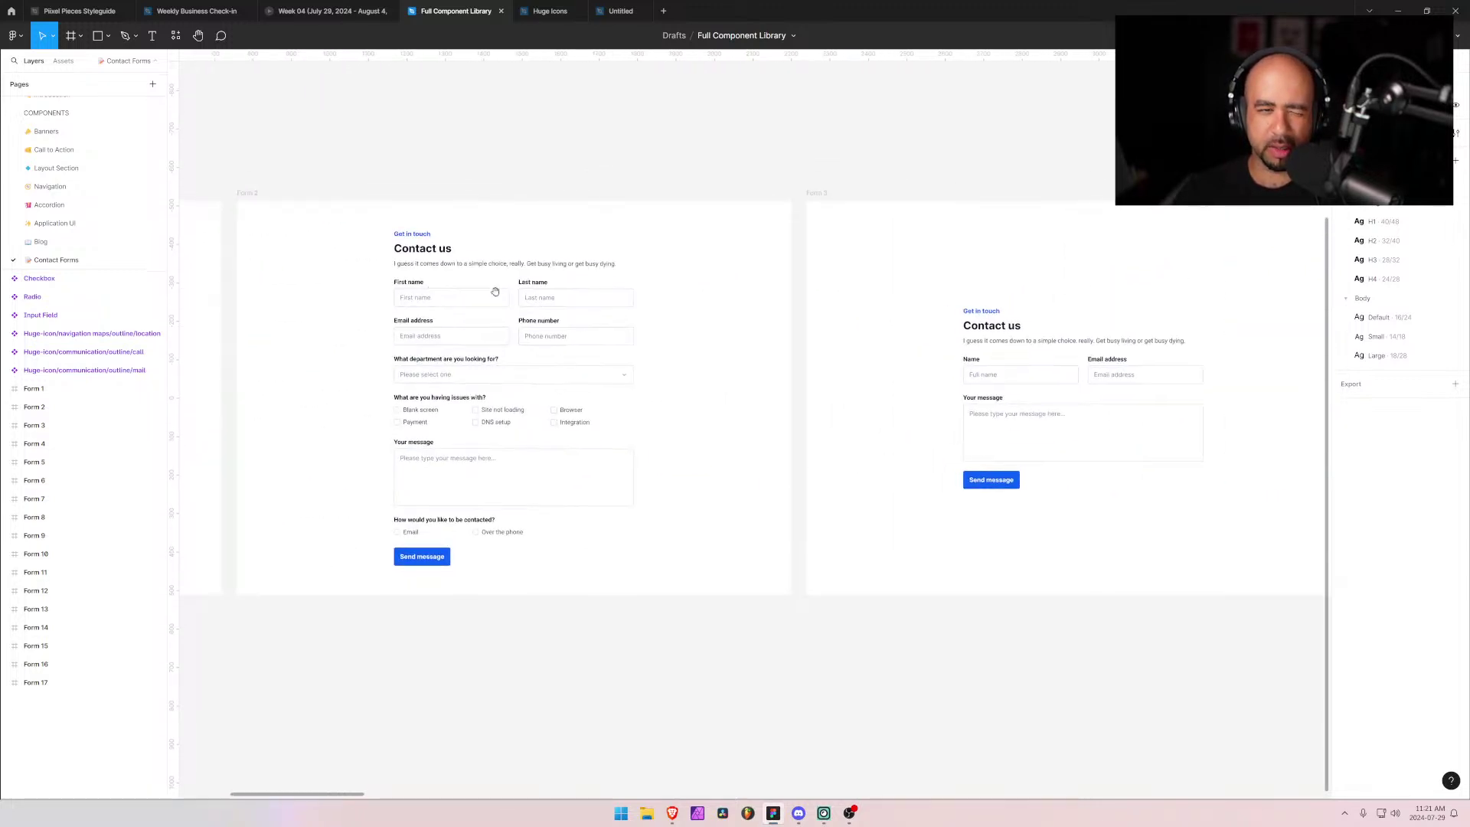
{"action": "left_click_drag", "start_coordinate": [349, 281], "coordinate": [910, 334]}
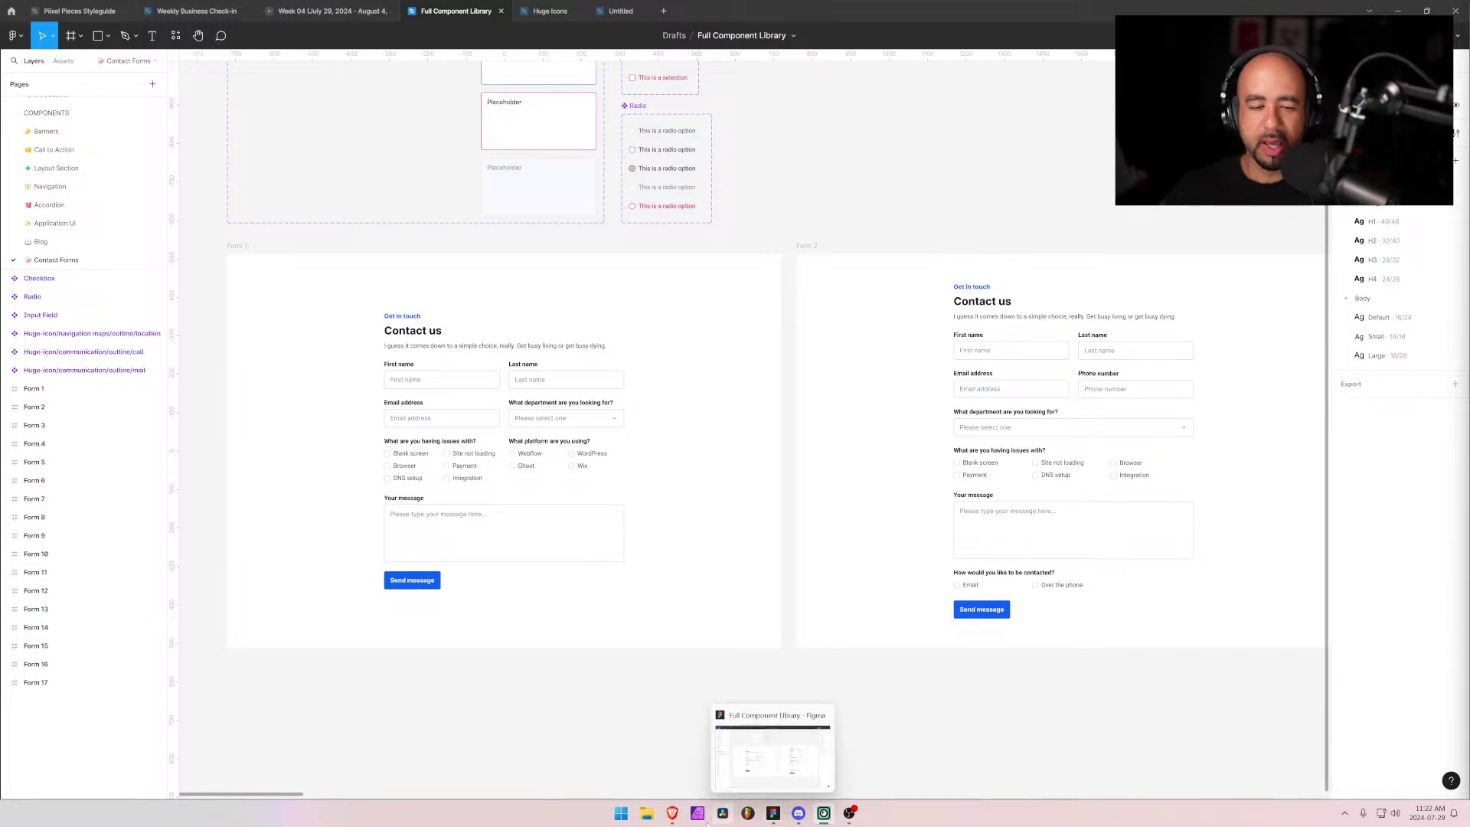
Step: Switch to the Brave window with the form components and open piixel.ca in a new tab
{"action": "mouse_move", "coordinate": [672, 812]}
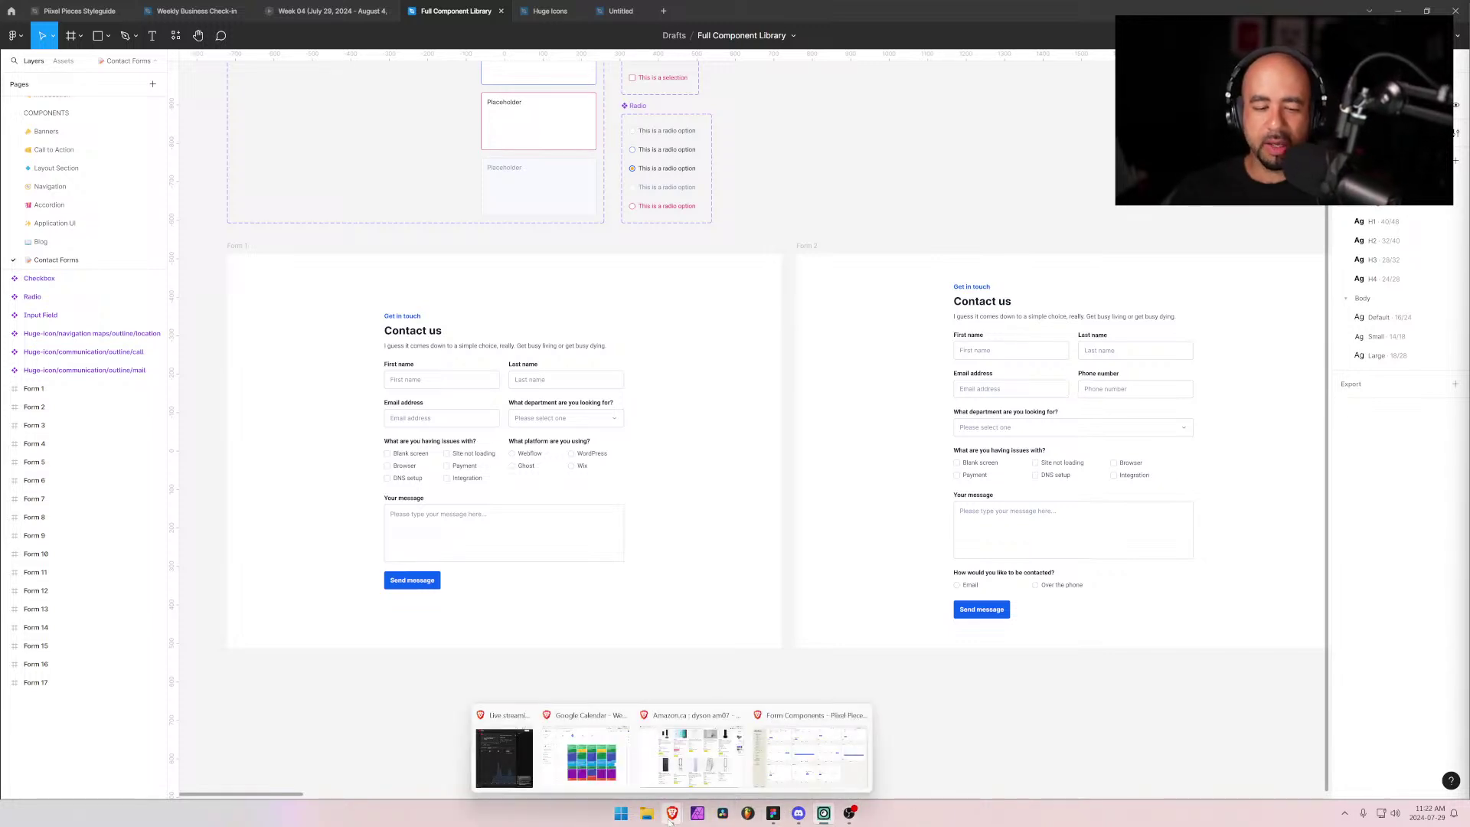
{"action": "left_click", "coordinate": [817, 730]}
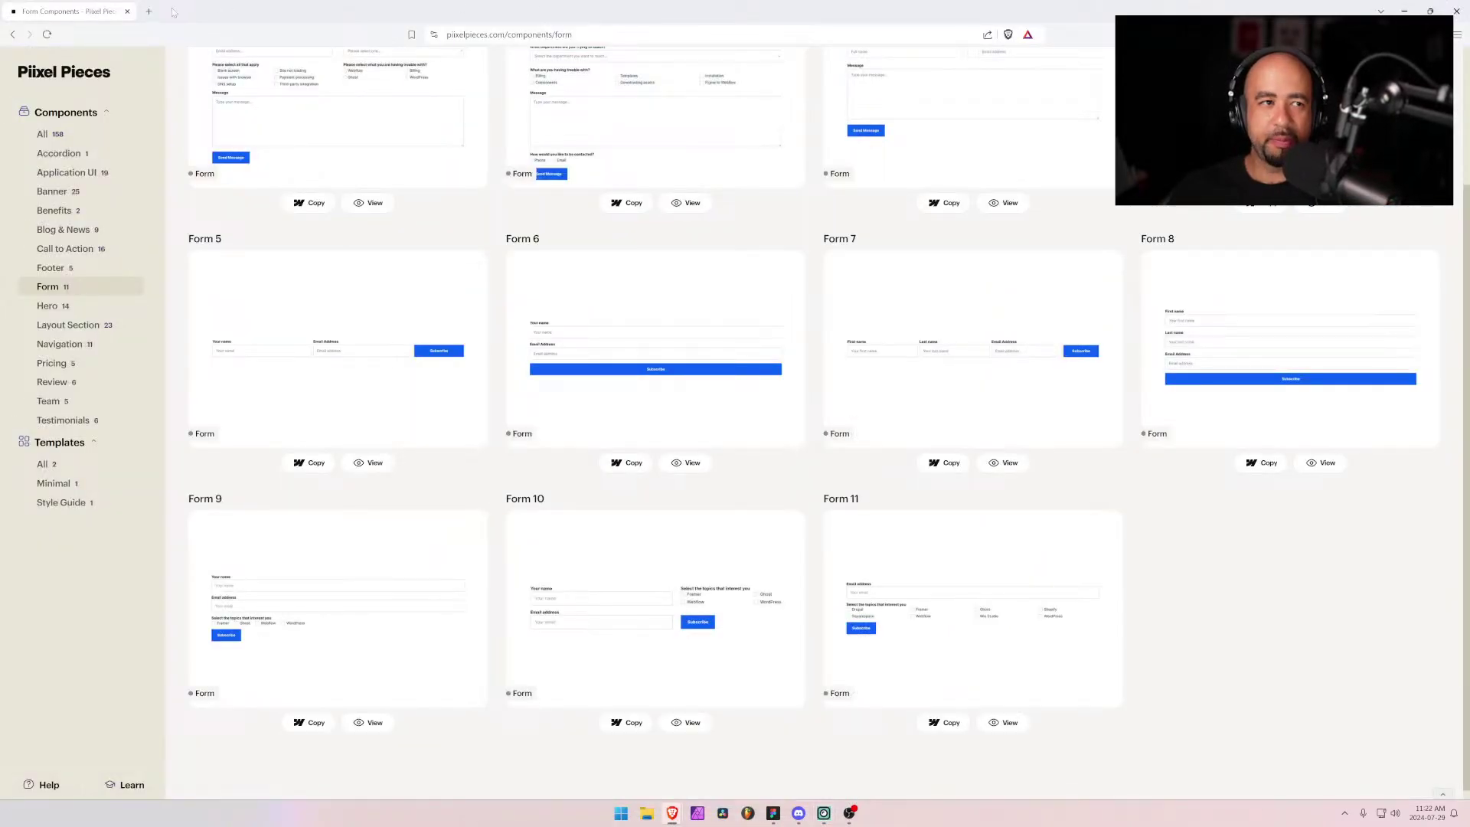
{"action": "left_click", "coordinate": [149, 11]}
{"action": "type", "text": "piixel.ca"}
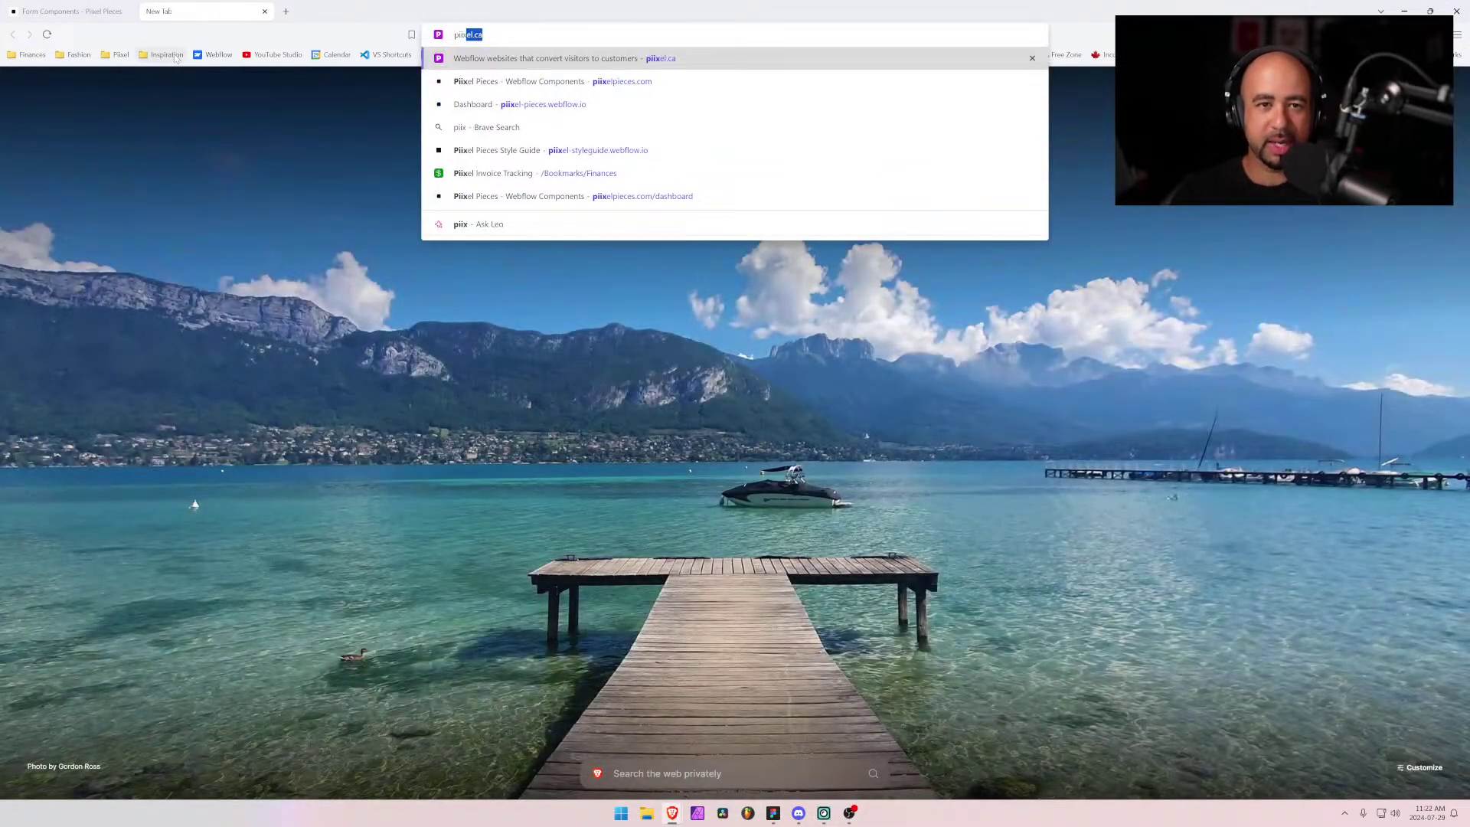
{"action": "key", "text": "Return"}
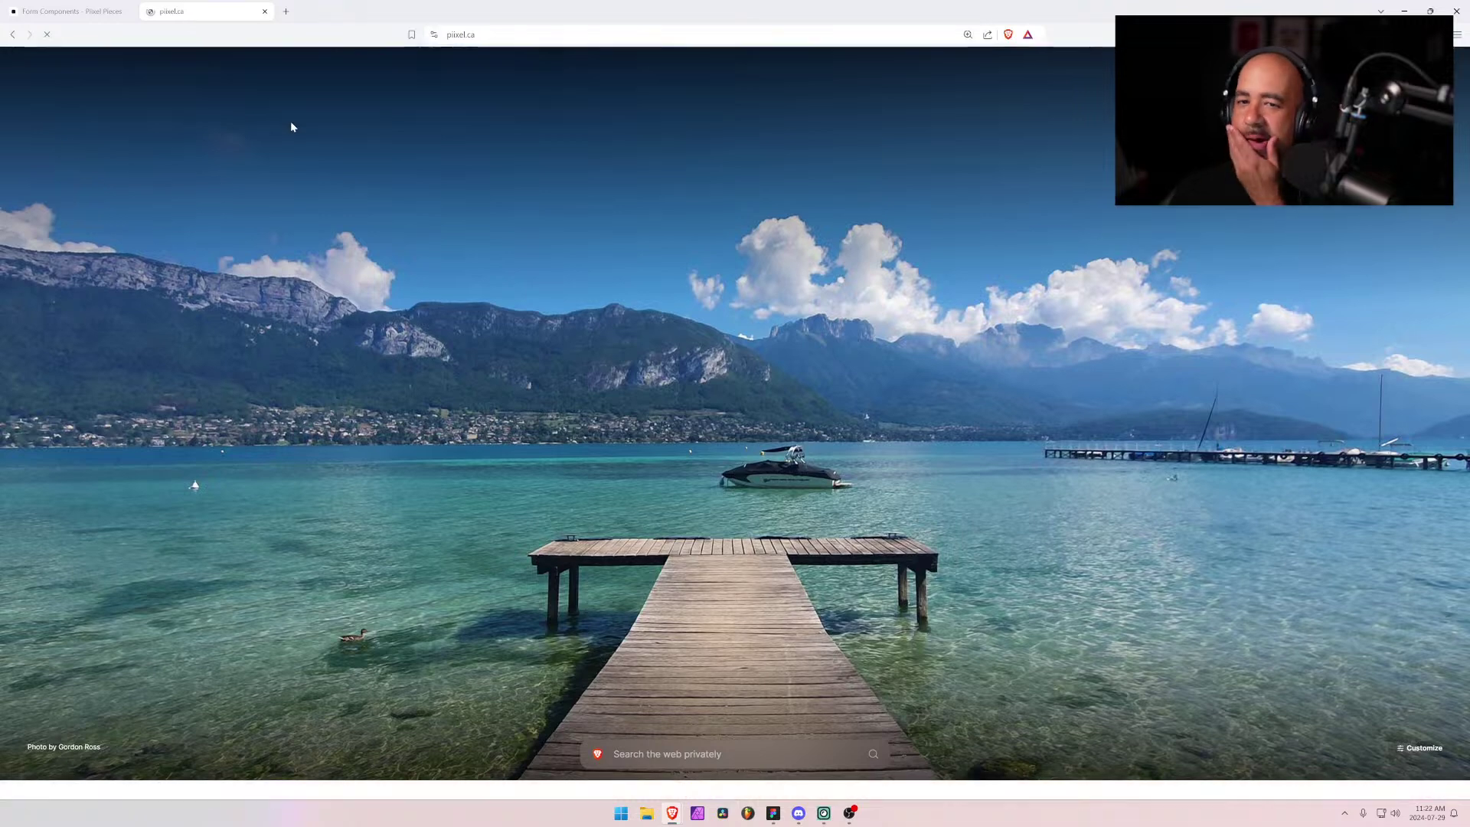
Step: Examine the Piixel home page from the client logos through the services and recent websites to the testimonials
{"action": "scroll", "coordinate": [735, 421], "scroll_direction": "down", "scroll_amount": 3}
{"action": "scroll", "coordinate": [400, 325], "scroll_direction": "down", "scroll_amount": 3}
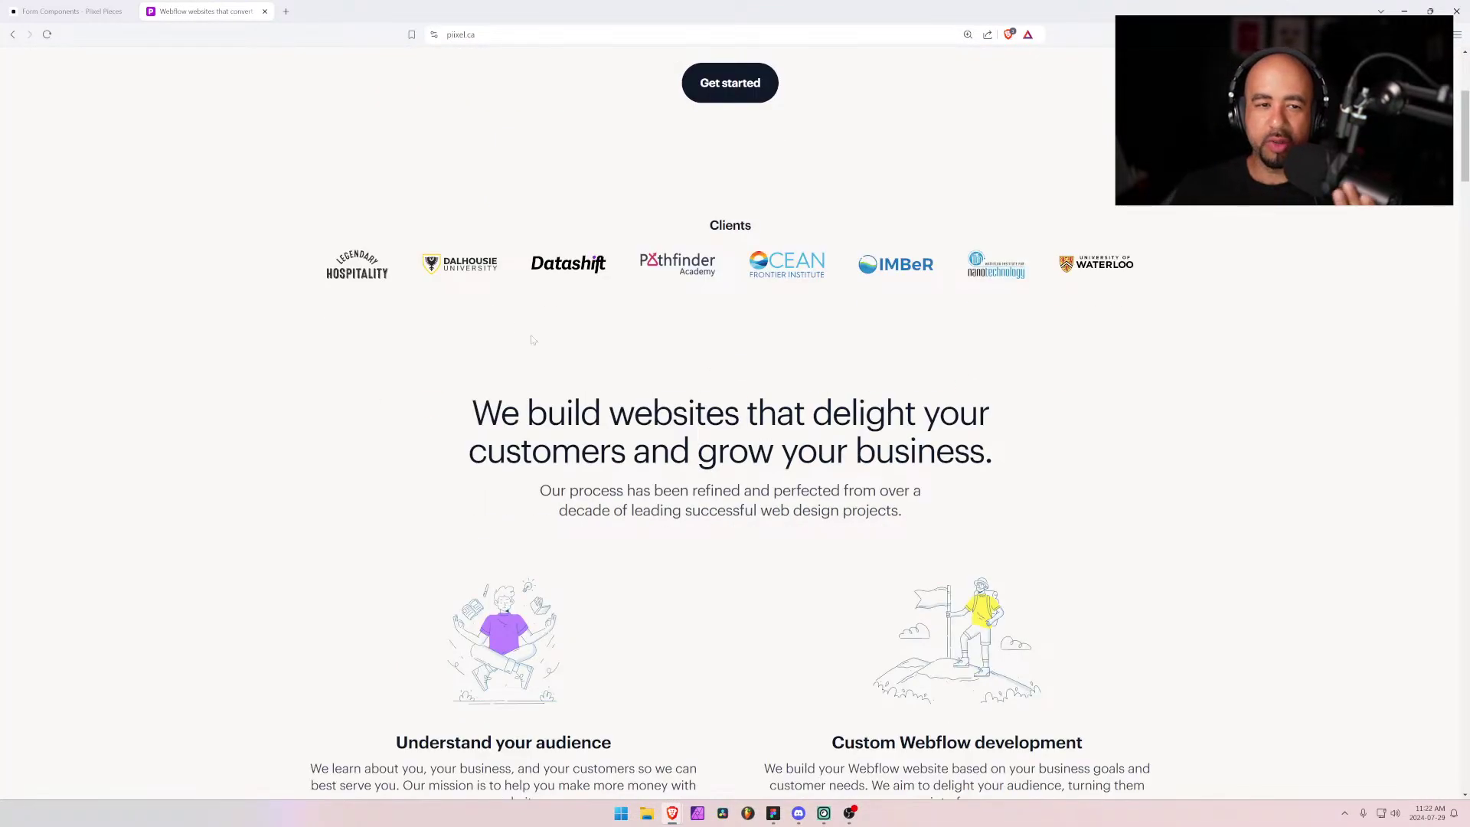
{"action": "scroll", "coordinate": [400, 324], "scroll_direction": "up", "scroll_amount": 3}
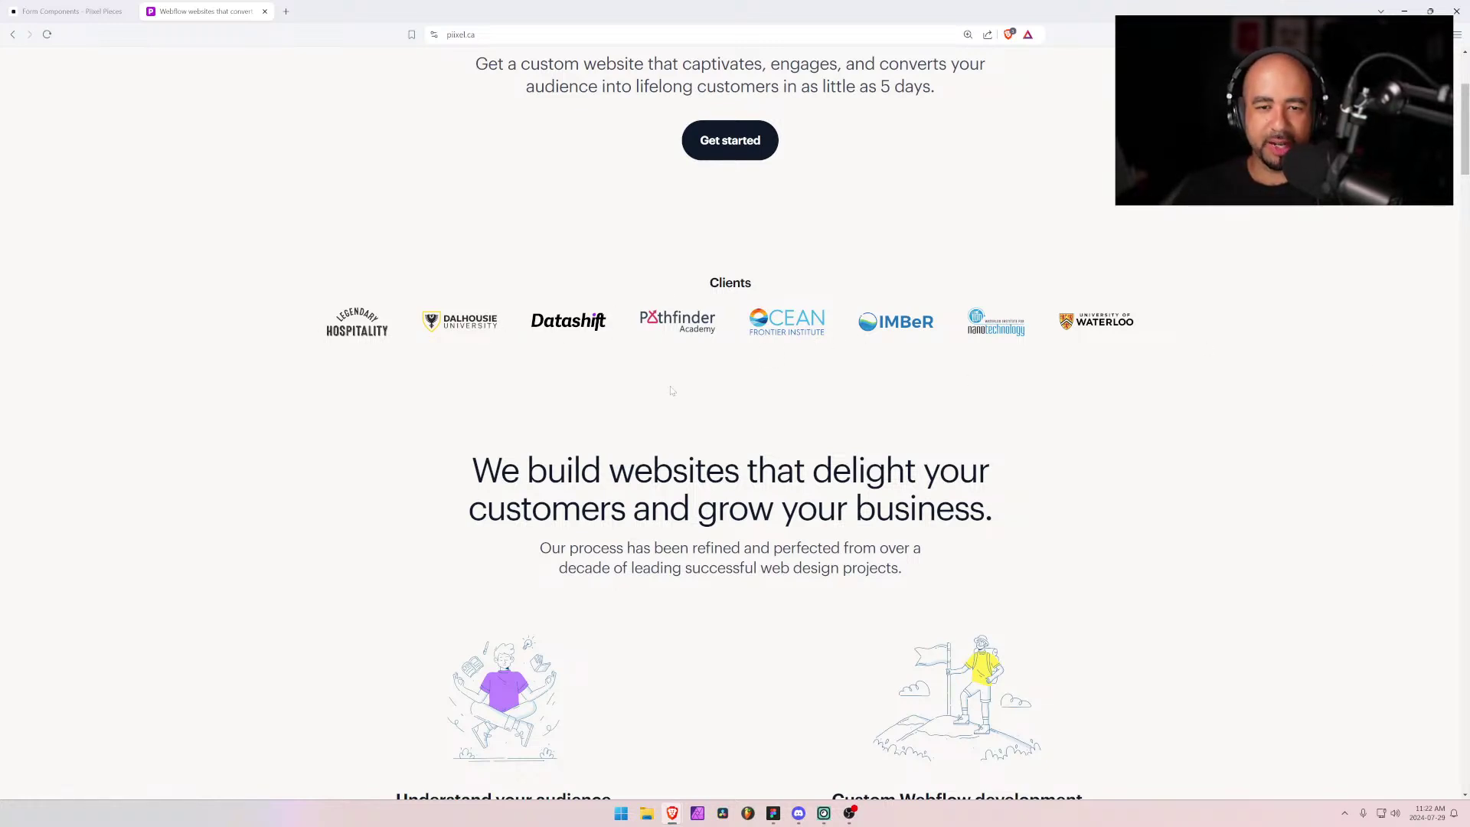
{"action": "scroll", "coordinate": [457, 419], "scroll_direction": "down", "scroll_amount": 2}
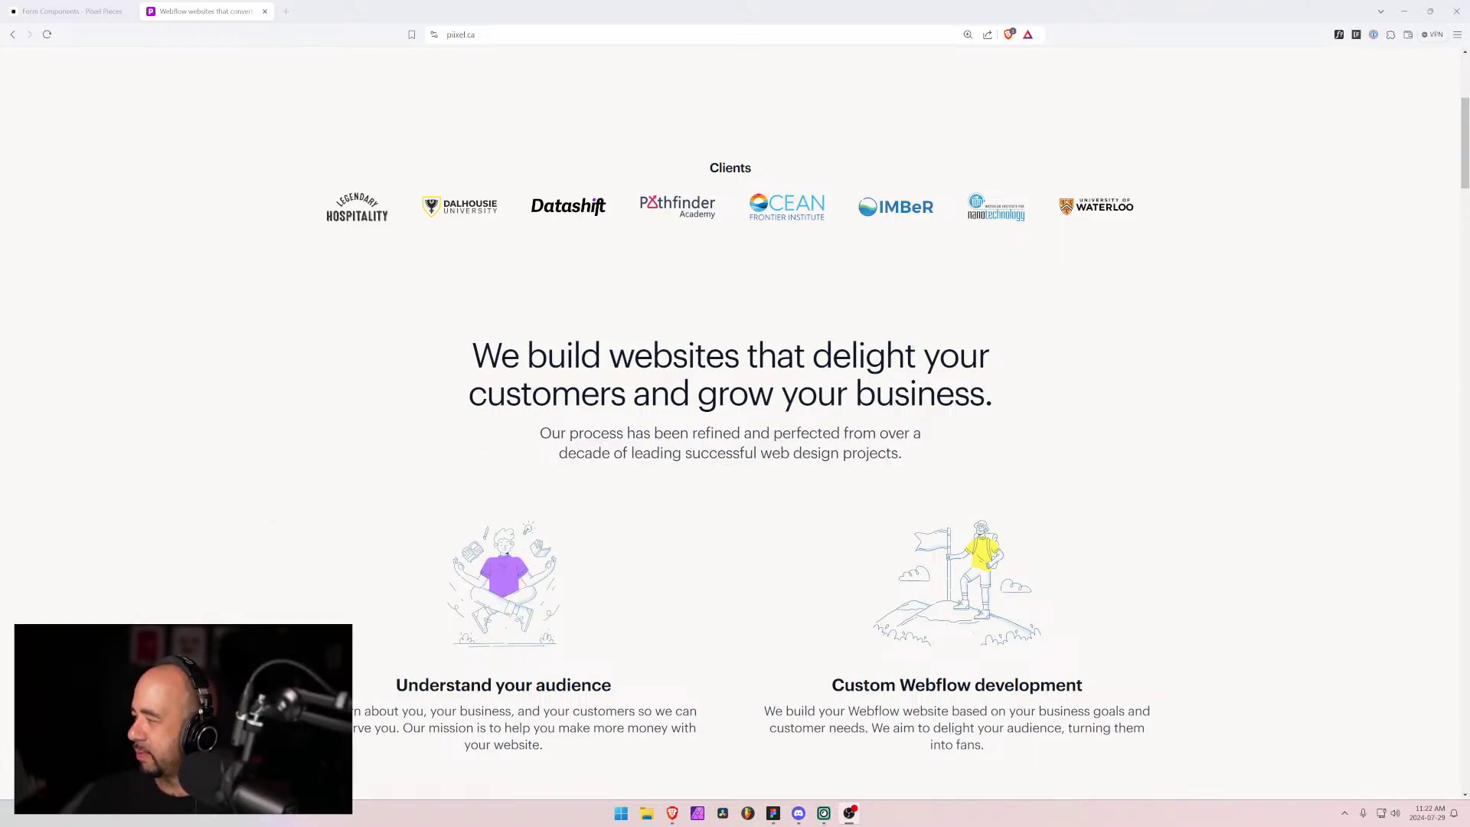
{"action": "scroll", "coordinate": [1134, 433], "scroll_direction": "down", "scroll_amount": 15}
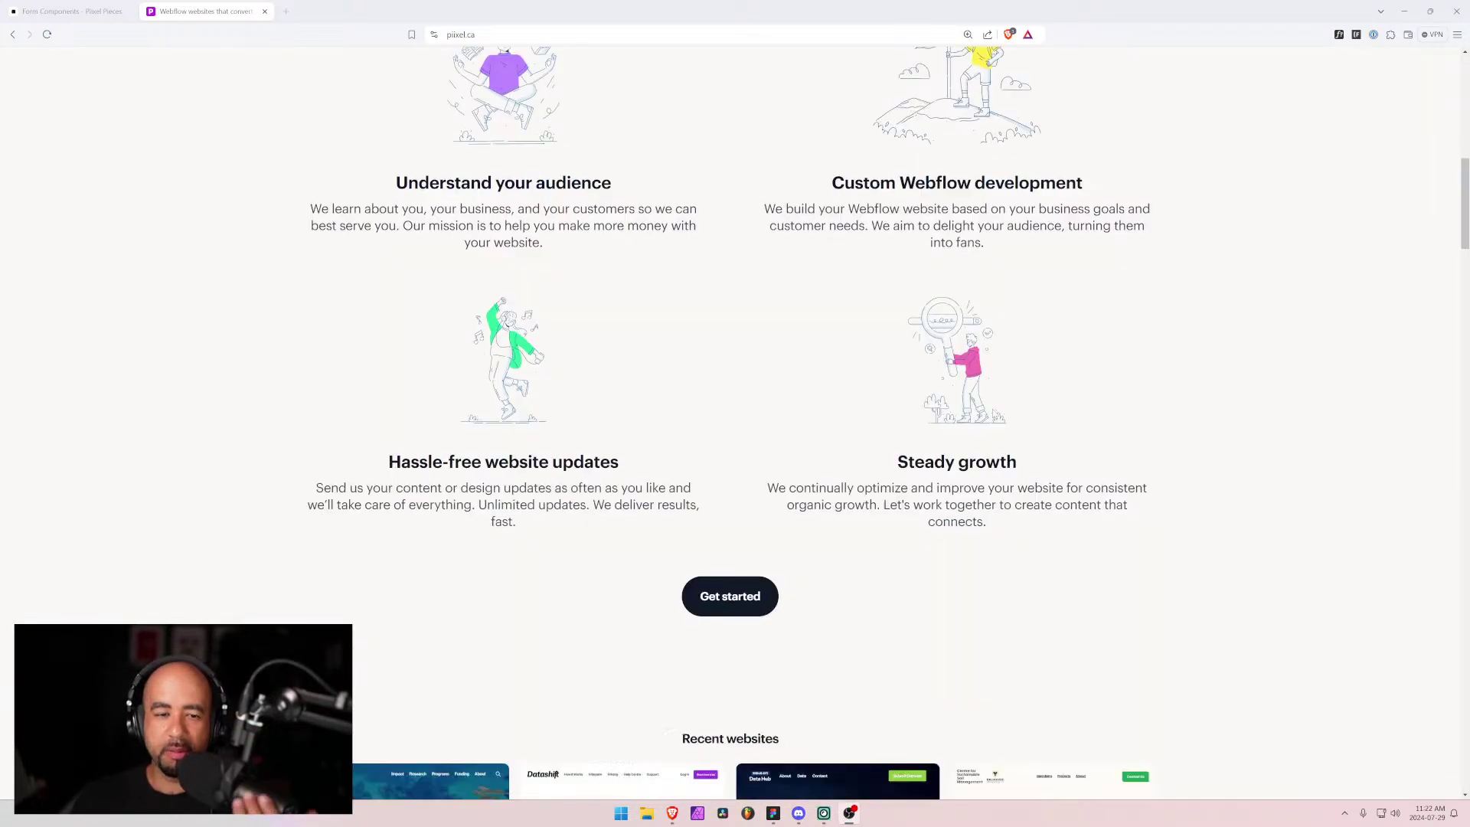
{"action": "scroll", "coordinate": [1186, 267], "scroll_direction": "up", "scroll_amount": 3}
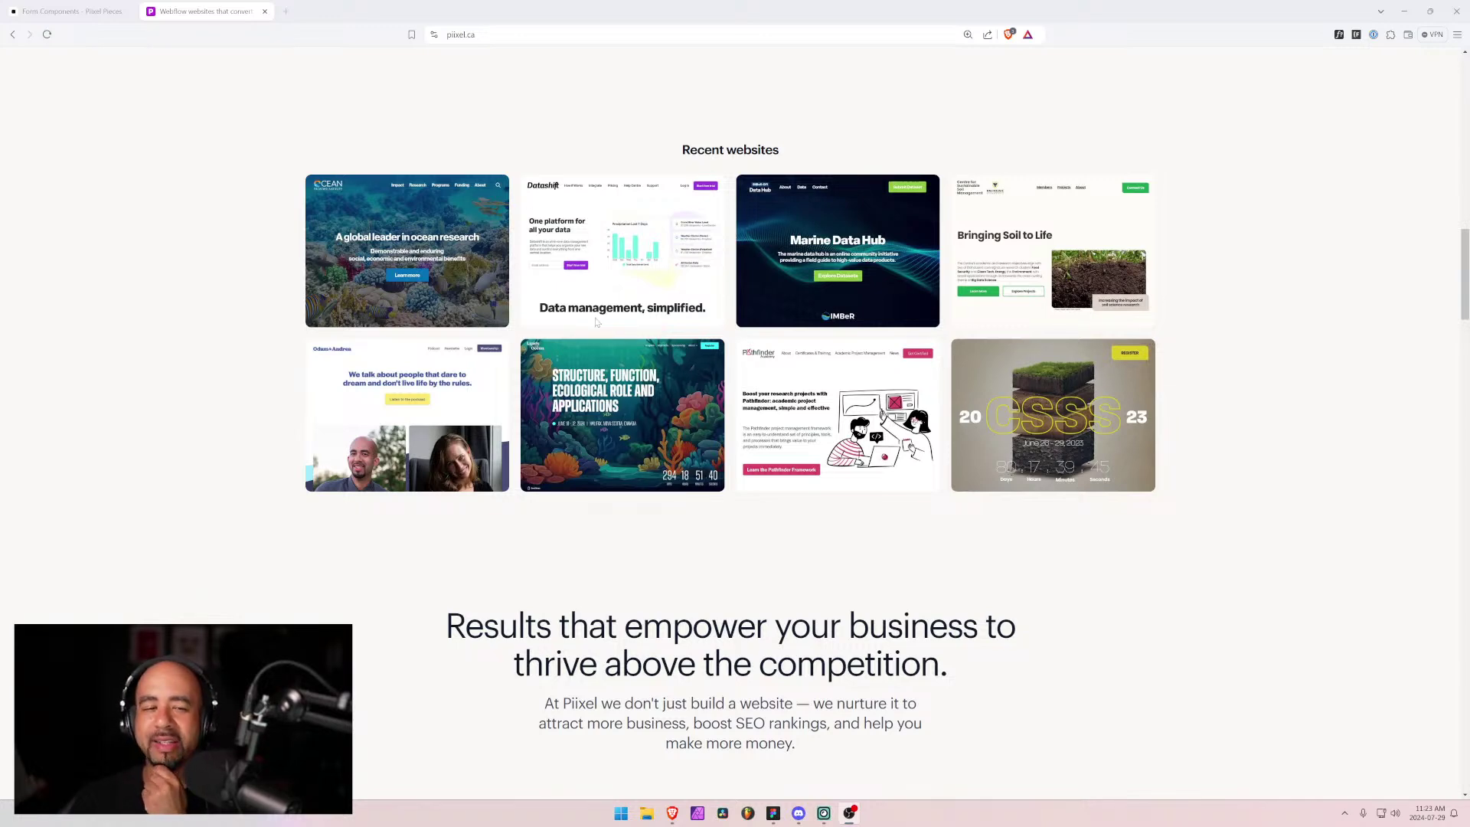
{"action": "scroll", "coordinate": [636, 494], "scroll_direction": "down", "scroll_amount": 4}
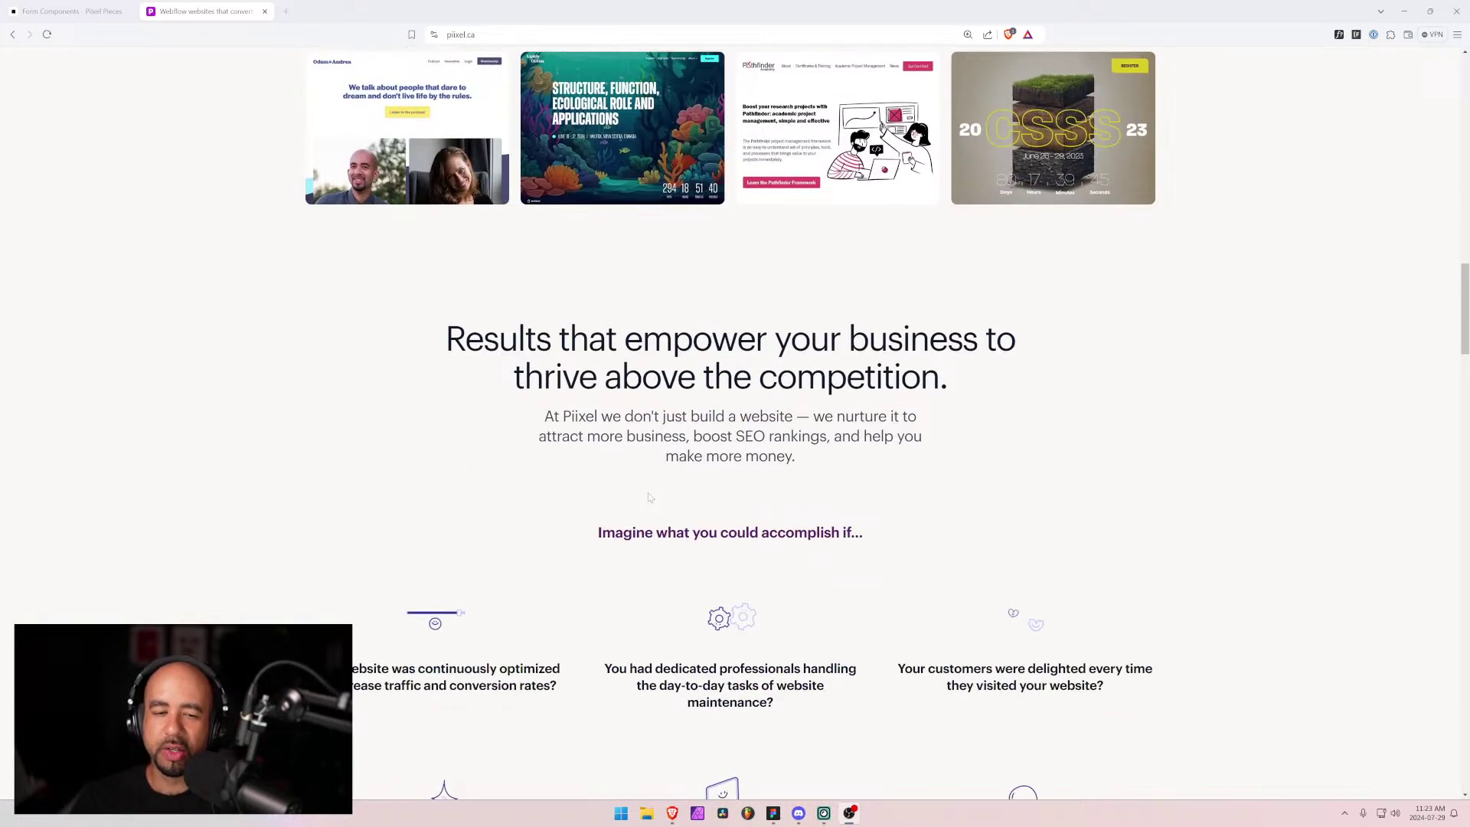
{"action": "scroll", "coordinate": [649, 498], "scroll_direction": "down", "scroll_amount": 6}
{"action": "scroll", "coordinate": [649, 498], "scroll_direction": "down", "scroll_amount": 20}
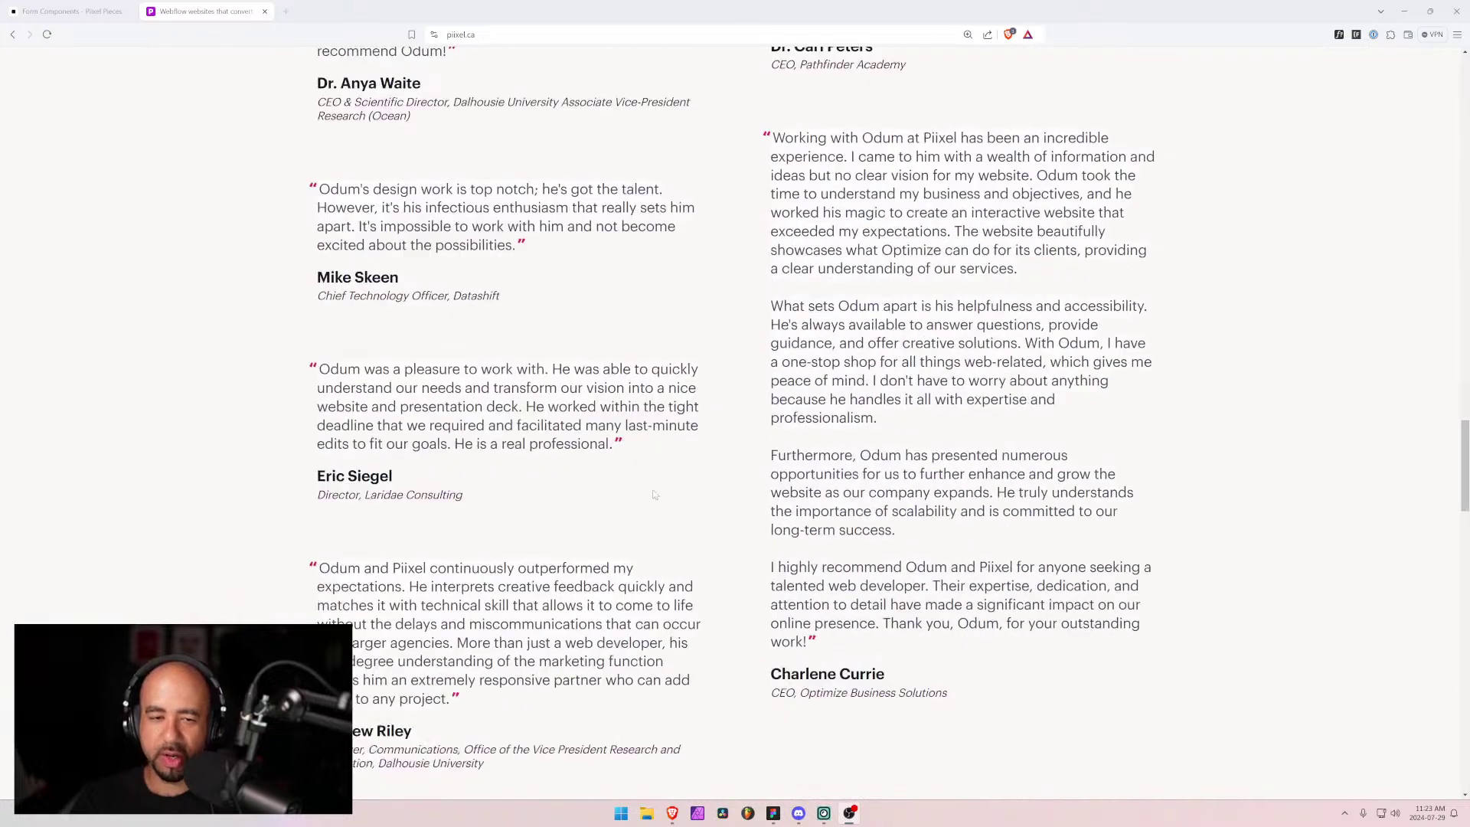
Step: Examine the Piixel home page's Starter pricing and website add-ons, going back past the testimonials and recent websites to the hero section
{"action": "scroll", "coordinate": [659, 492], "scroll_direction": "down", "scroll_amount": 4}
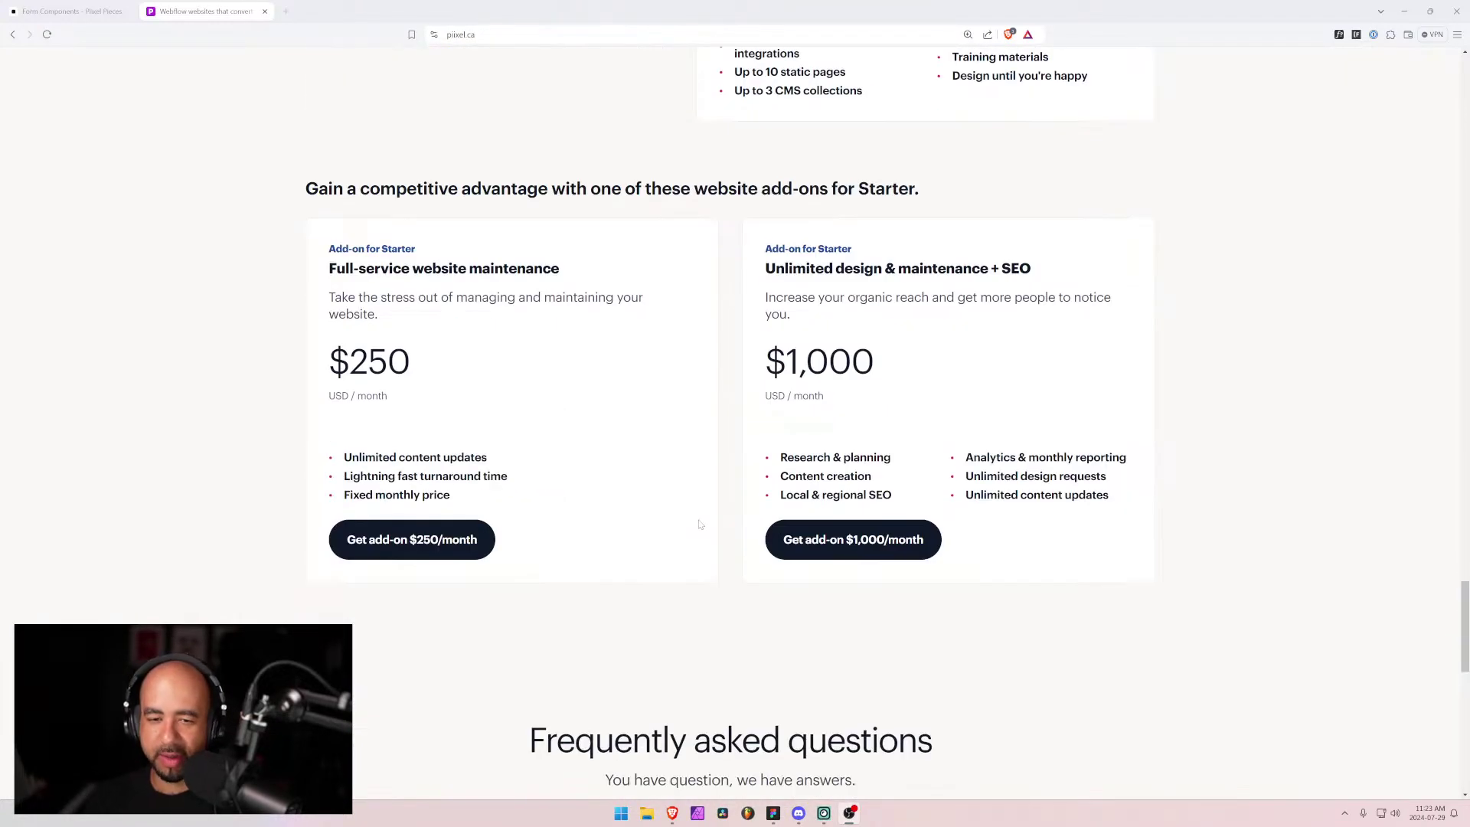
{"action": "scroll", "coordinate": [539, 477], "scroll_direction": "up", "scroll_amount": 7}
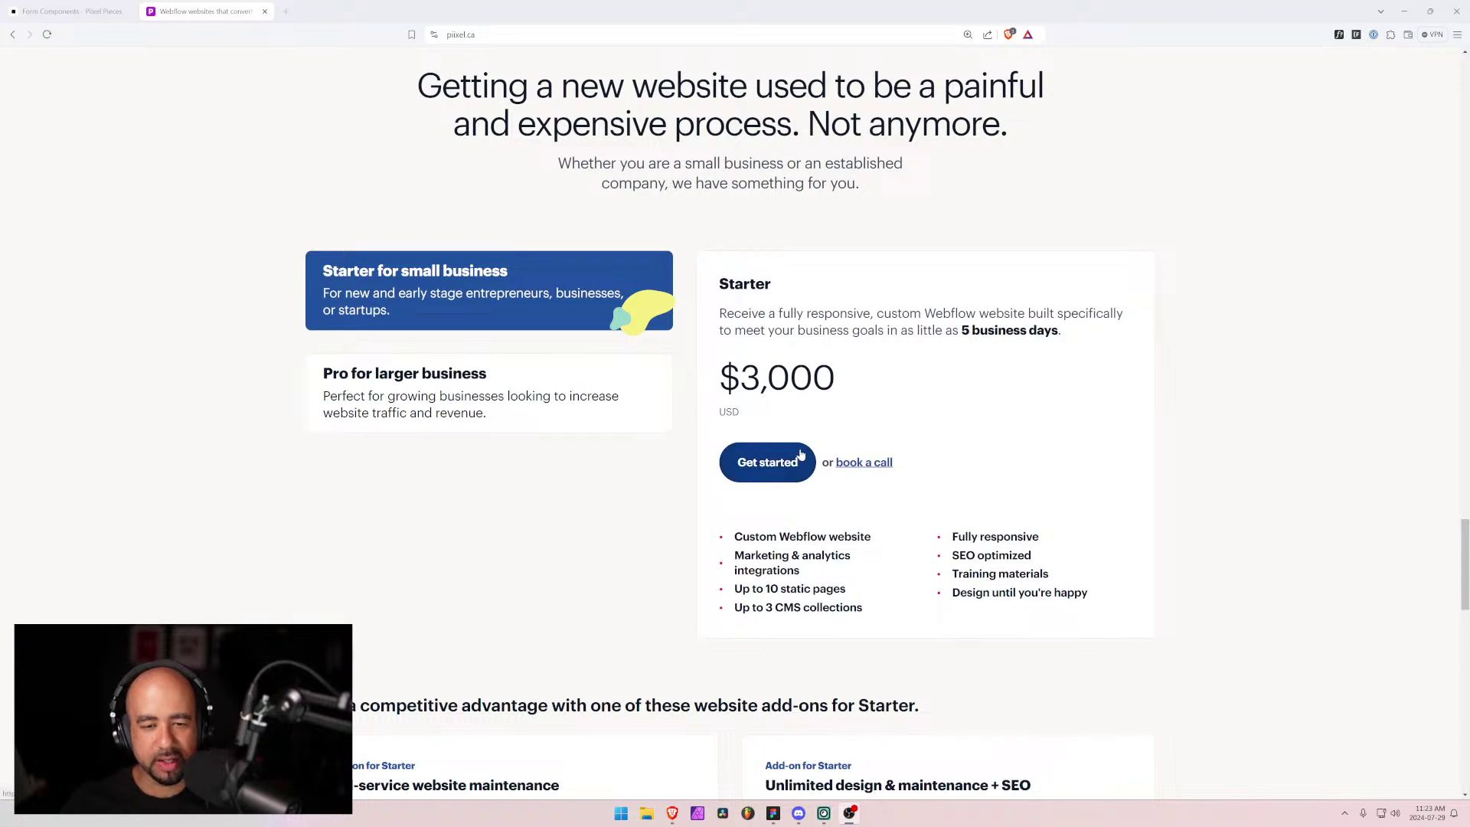
{"action": "scroll", "coordinate": [740, 461], "scroll_direction": "up", "scroll_amount": 10}
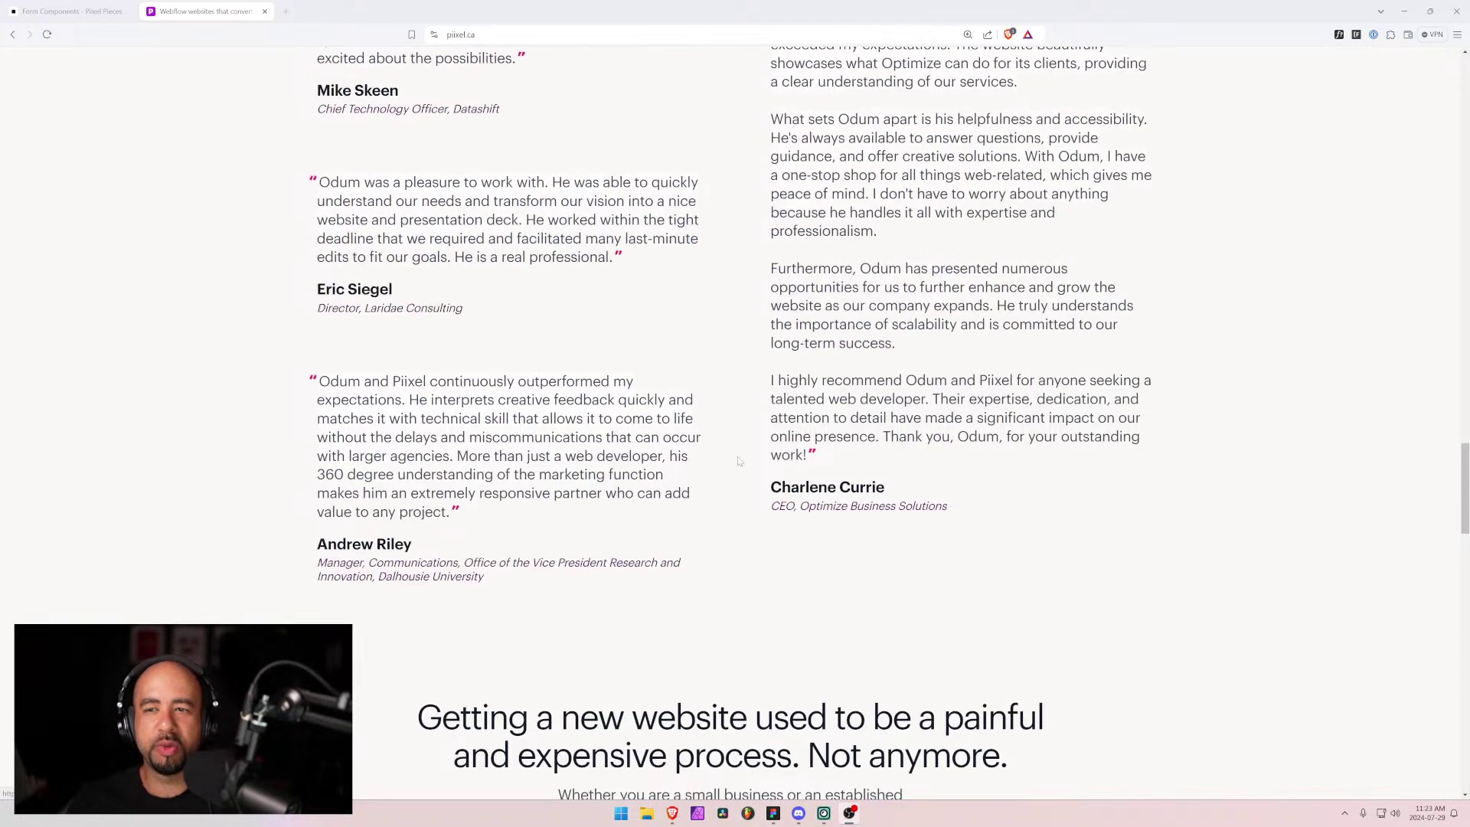
{"action": "scroll", "coordinate": [739, 461], "scroll_direction": "up", "scroll_amount": 15}
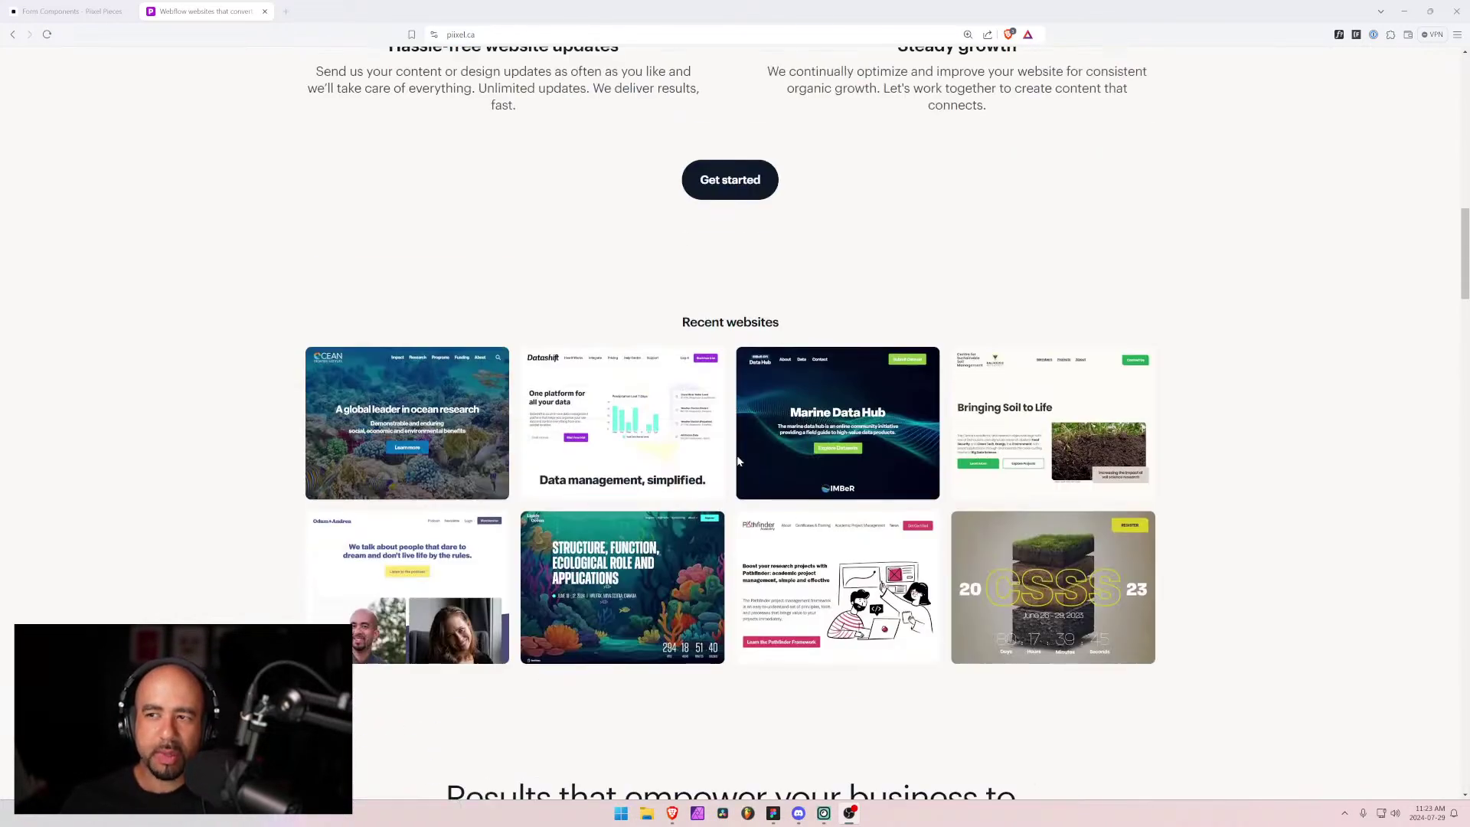
{"action": "scroll", "coordinate": [739, 461], "scroll_direction": "up", "scroll_amount": 8}
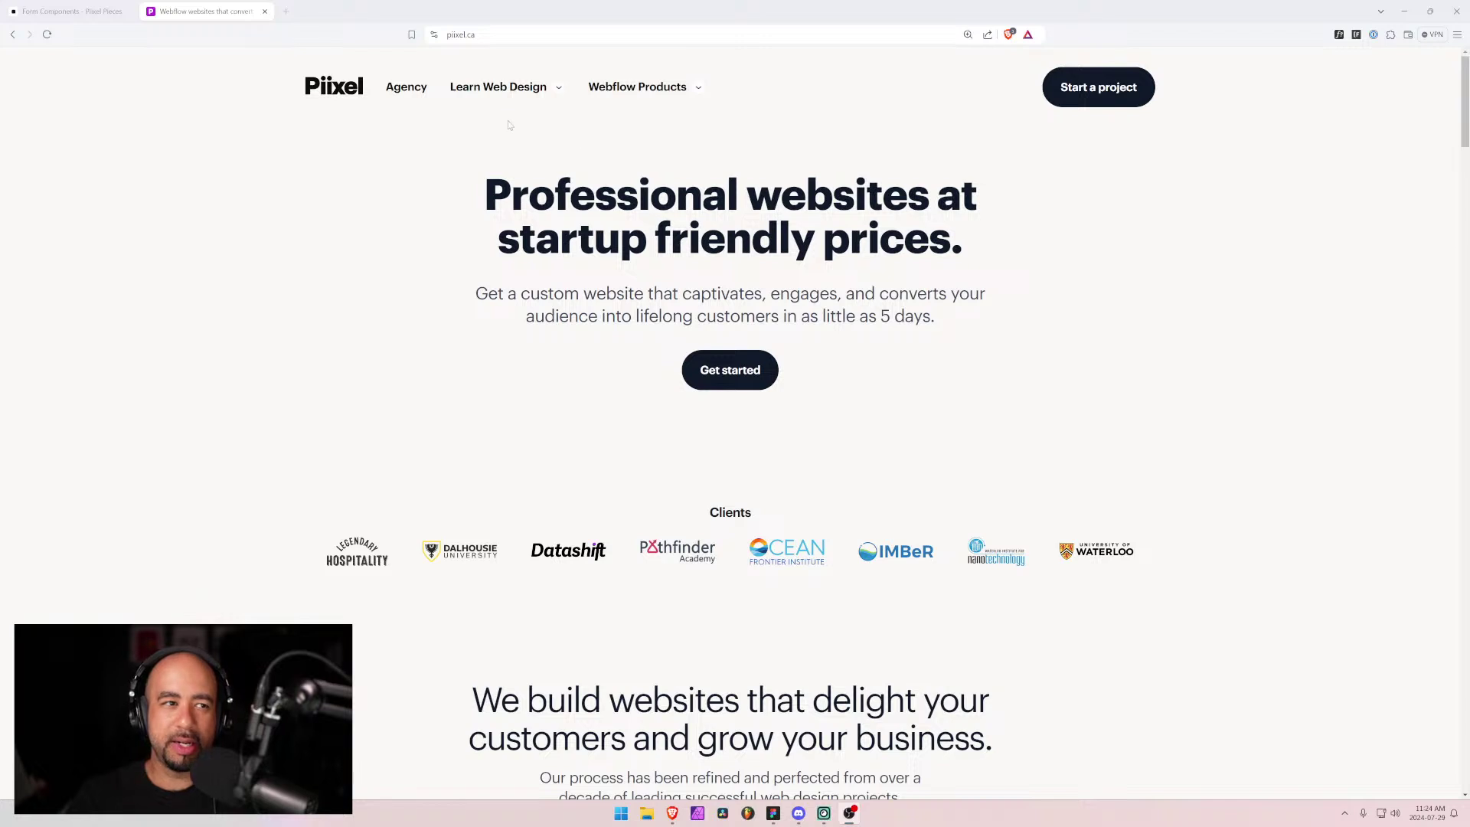
Step: Return to the Piixel Pieces form components page and look over the listed forms from Form 1 to Form 11
{"action": "left_click", "coordinate": [91, 12]}
{"action": "scroll", "coordinate": [580, 371], "scroll_direction": "up", "scroll_amount": 3}
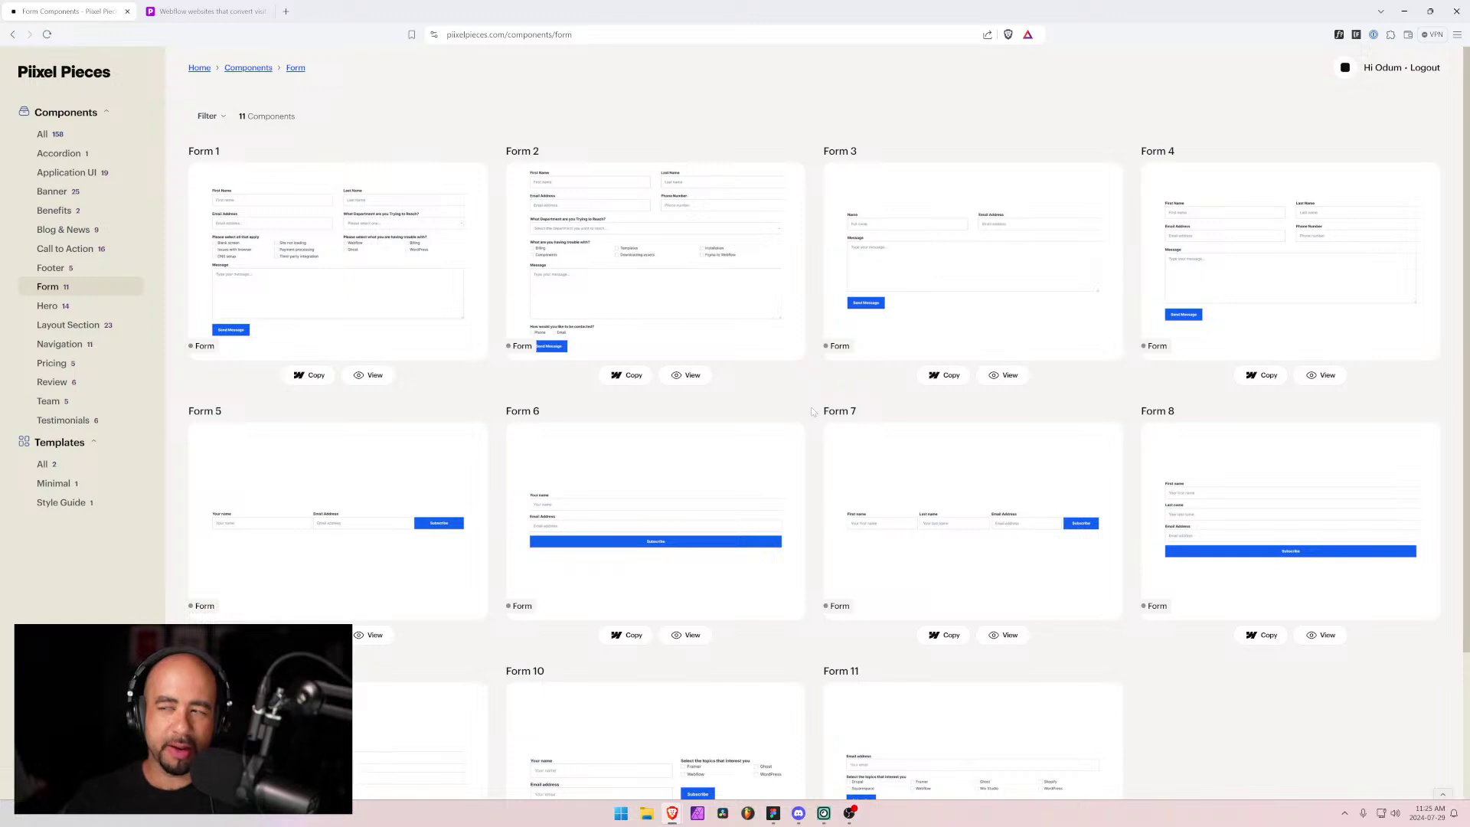
{"action": "scroll", "coordinate": [813, 412], "scroll_direction": "down", "scroll_amount": 2}
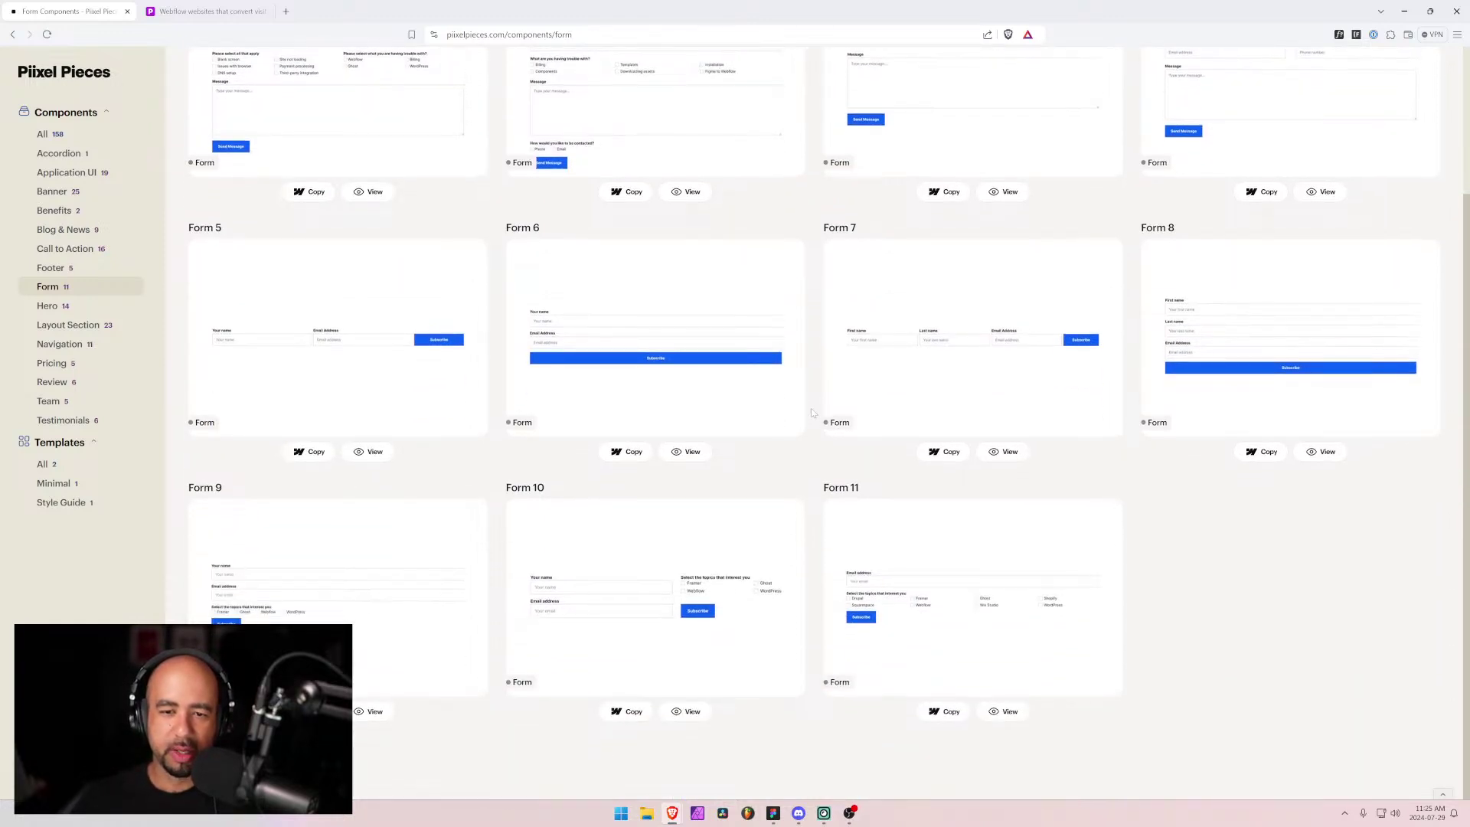
{"action": "scroll", "coordinate": [824, 493], "scroll_direction": "up", "scroll_amount": 2}
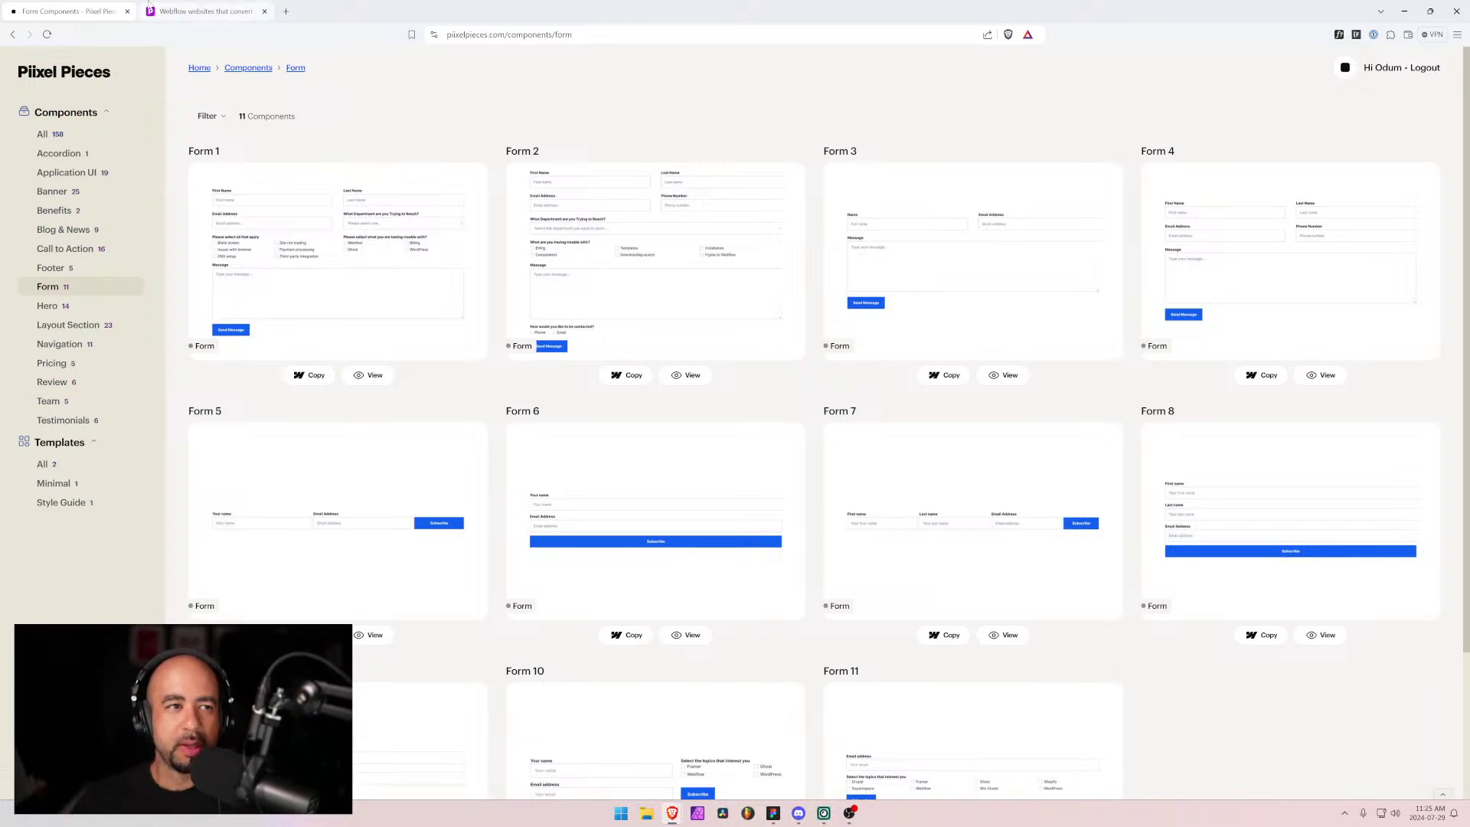
Step: Switch to Figma, open the Blog page of the Full Component Library and examine the blog layouts from Blog 11 back to Blog 6
{"action": "left_click", "coordinate": [773, 813]}
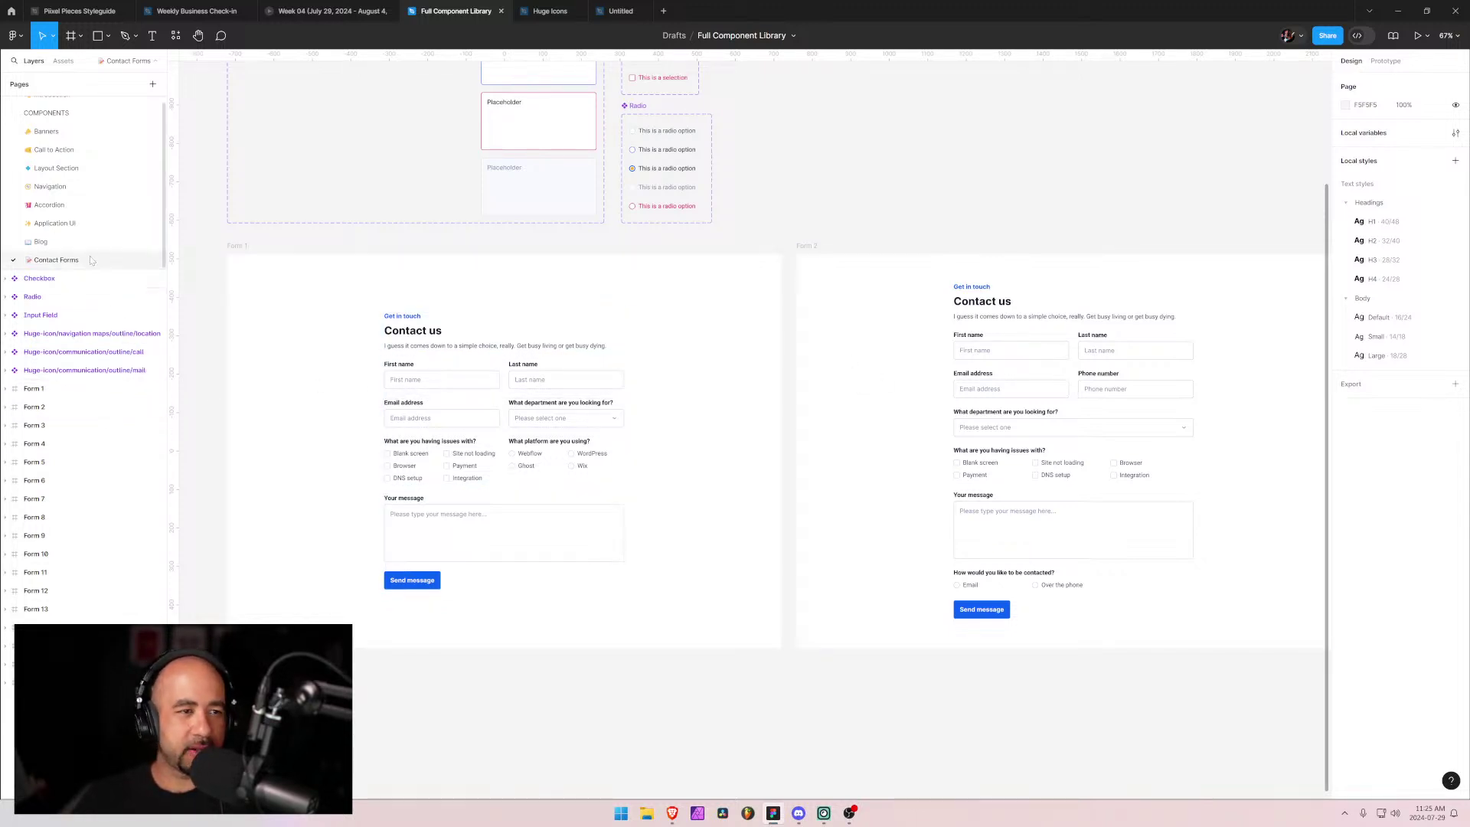
{"action": "left_click", "coordinate": [35, 244]}
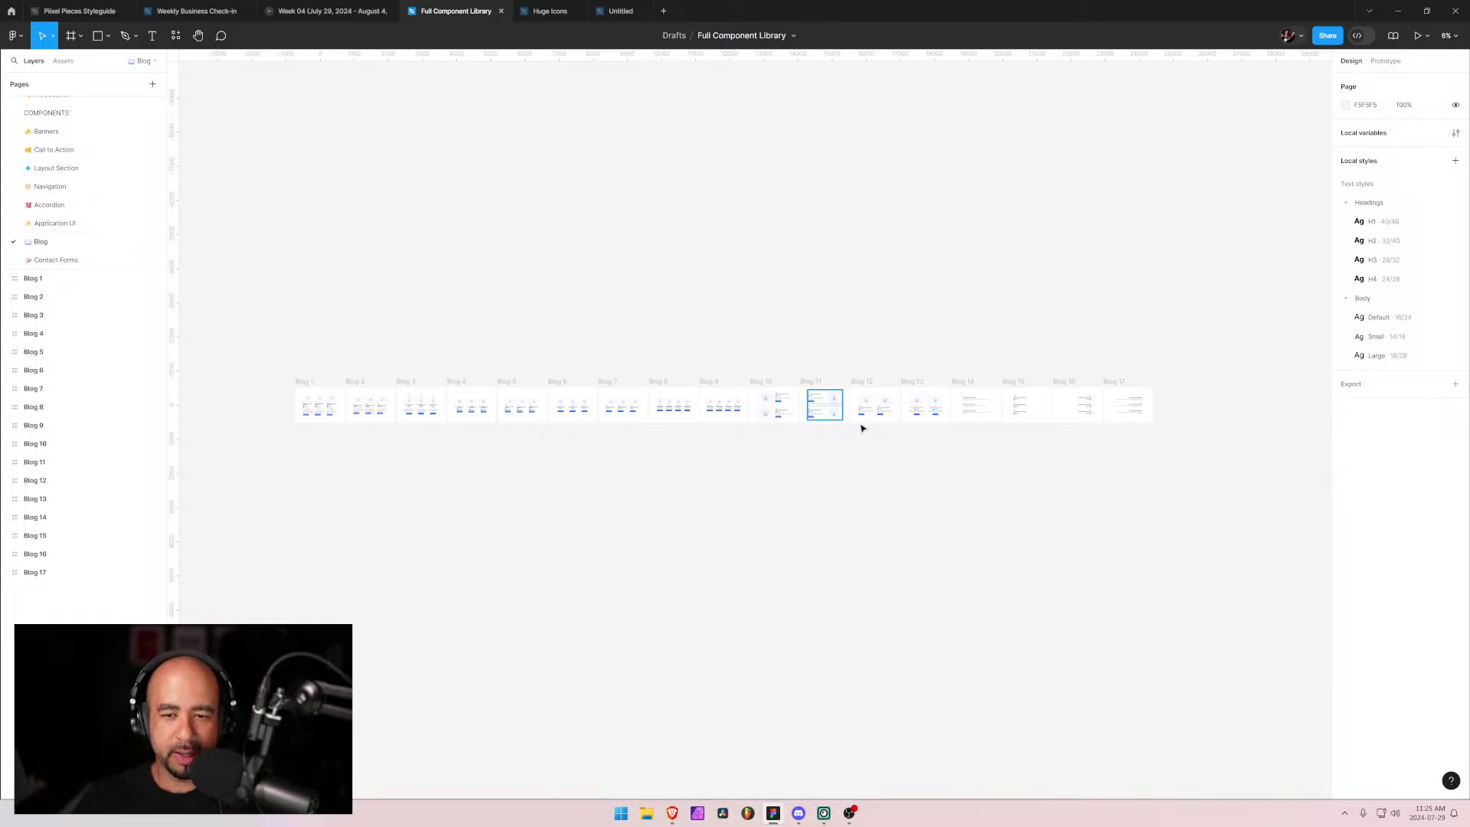
{"action": "scroll", "coordinate": [807, 485], "scroll_direction": "down", "scroll_amount": 2}
{"action": "scroll", "coordinate": [864, 387], "scroll_direction": "up", "scroll_amount": 10}
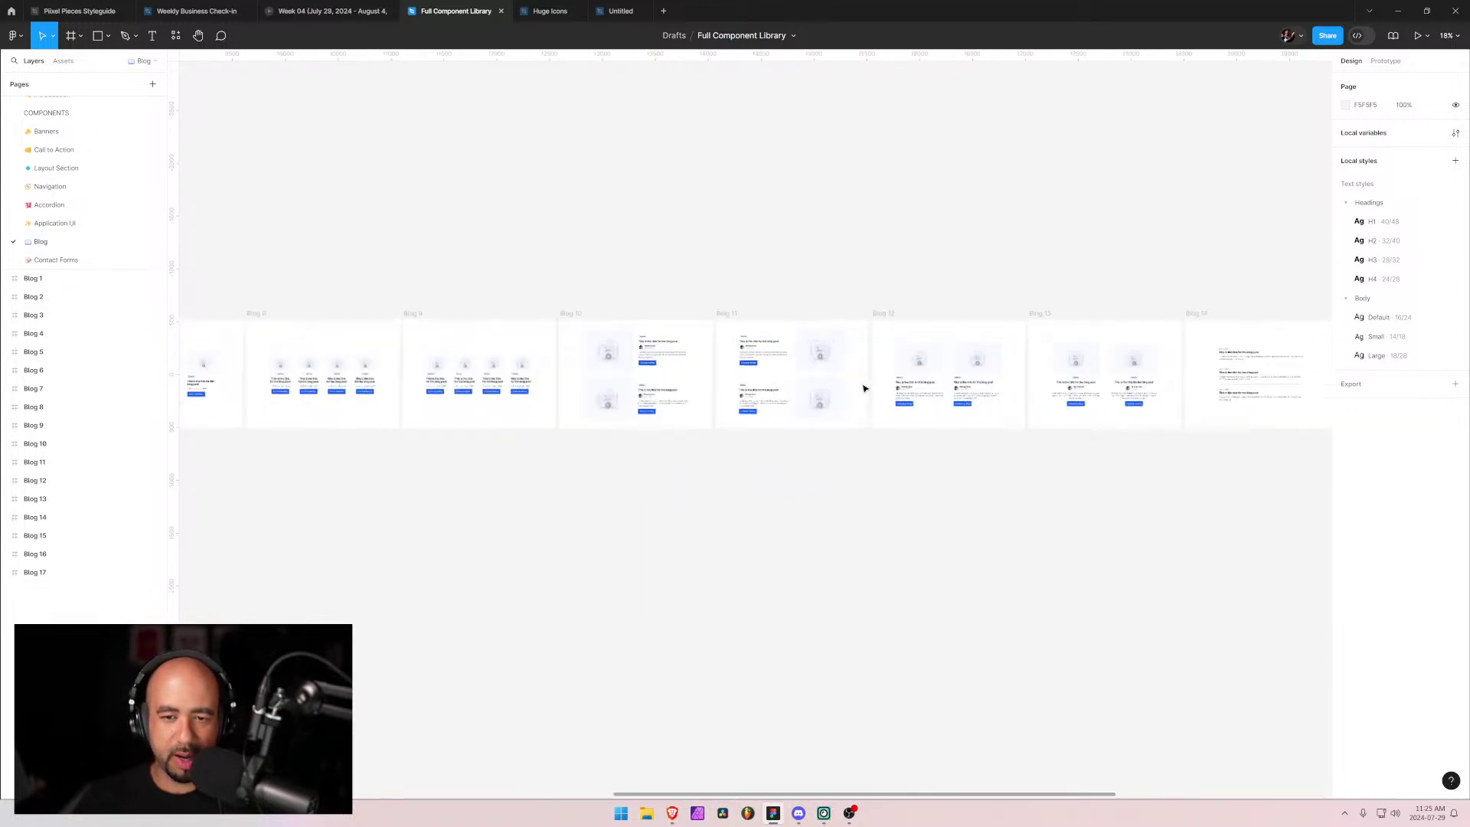
{"action": "scroll", "coordinate": [873, 413], "scroll_direction": "left", "scroll_amount": 10}
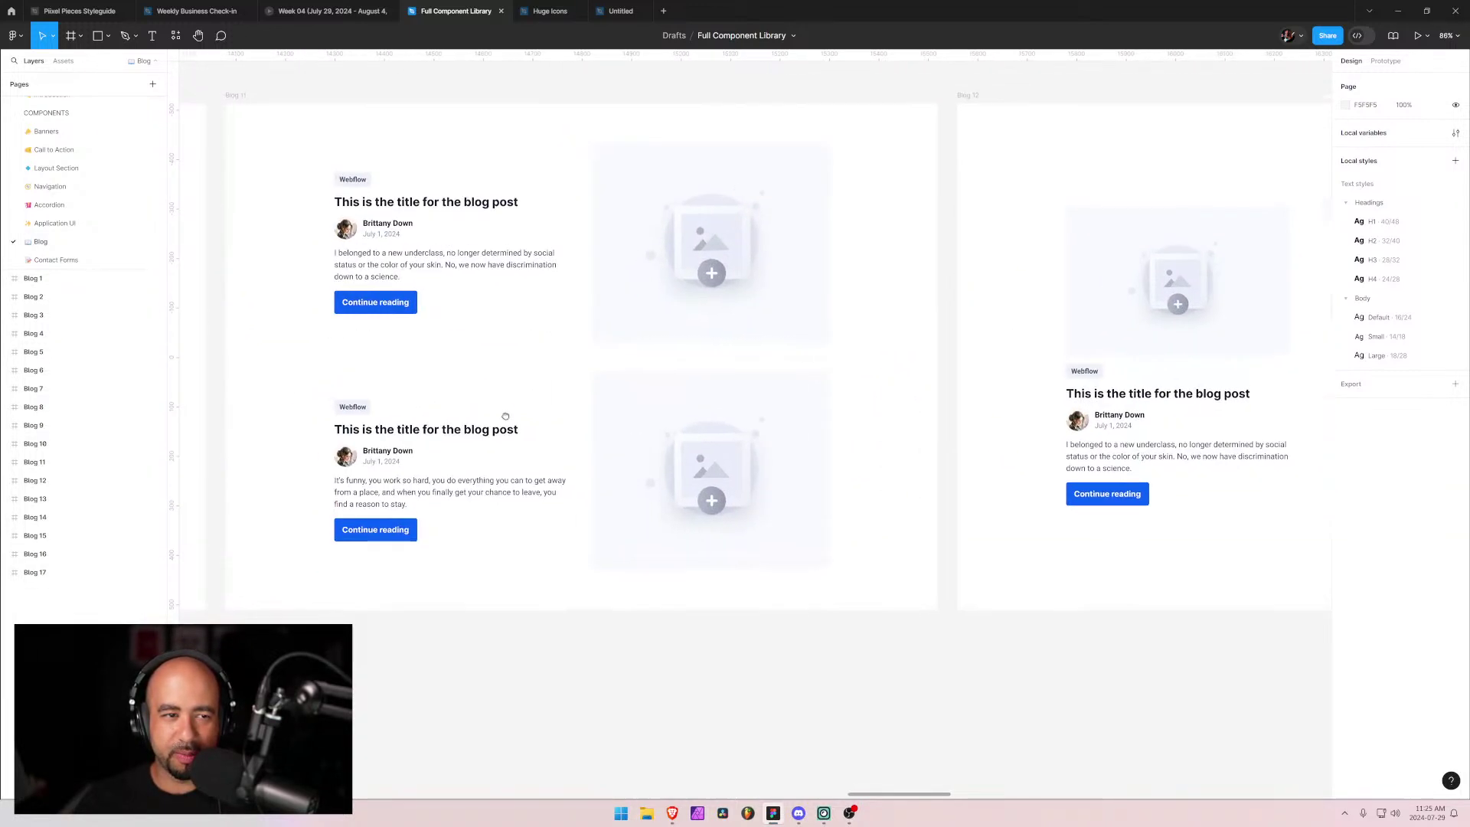
{"action": "scroll", "coordinate": [879, 441], "scroll_direction": "left", "scroll_amount": 15}
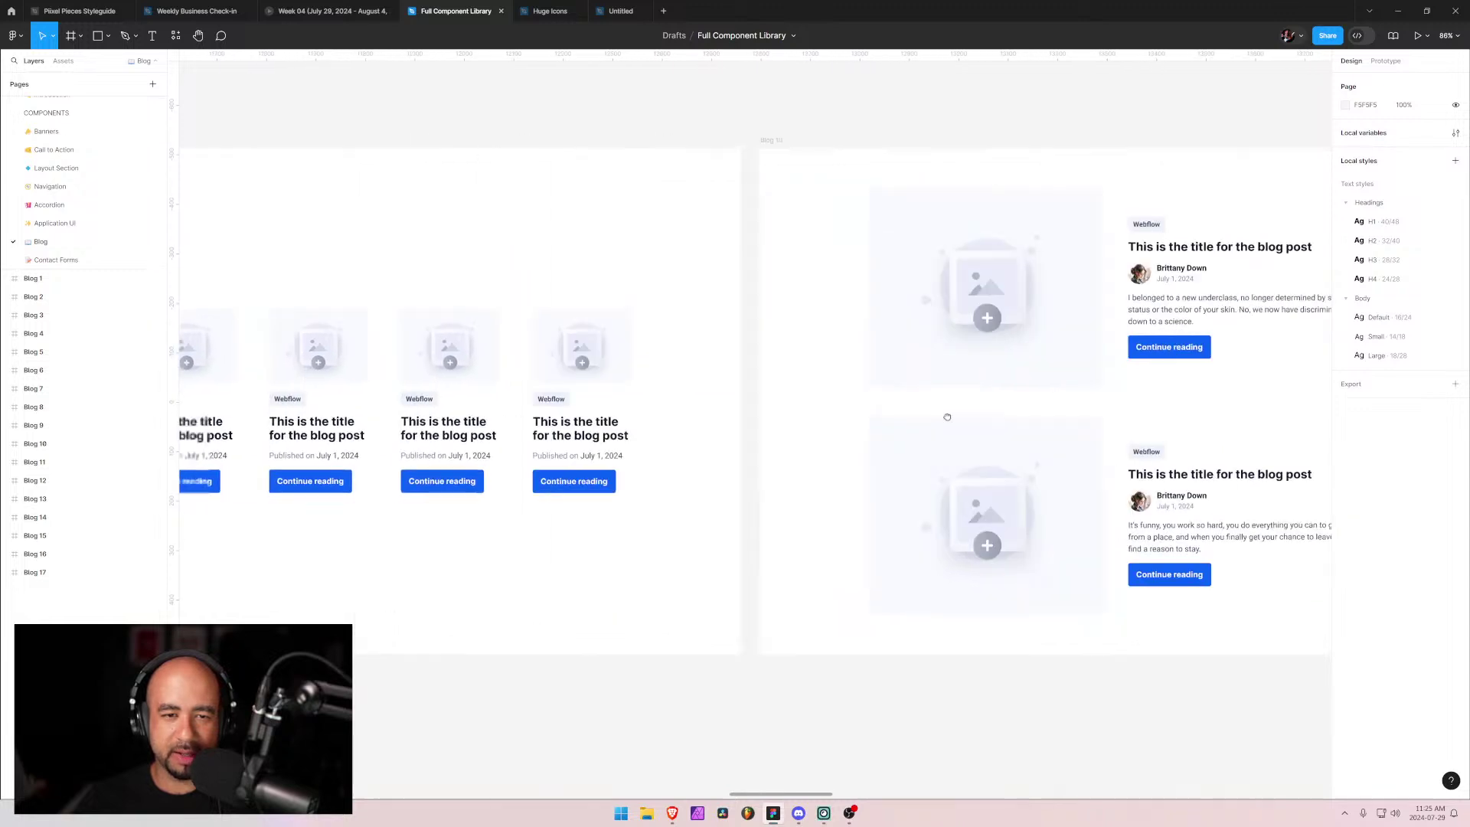
{"action": "scroll", "coordinate": [532, 341], "scroll_direction": "left", "scroll_amount": 10}
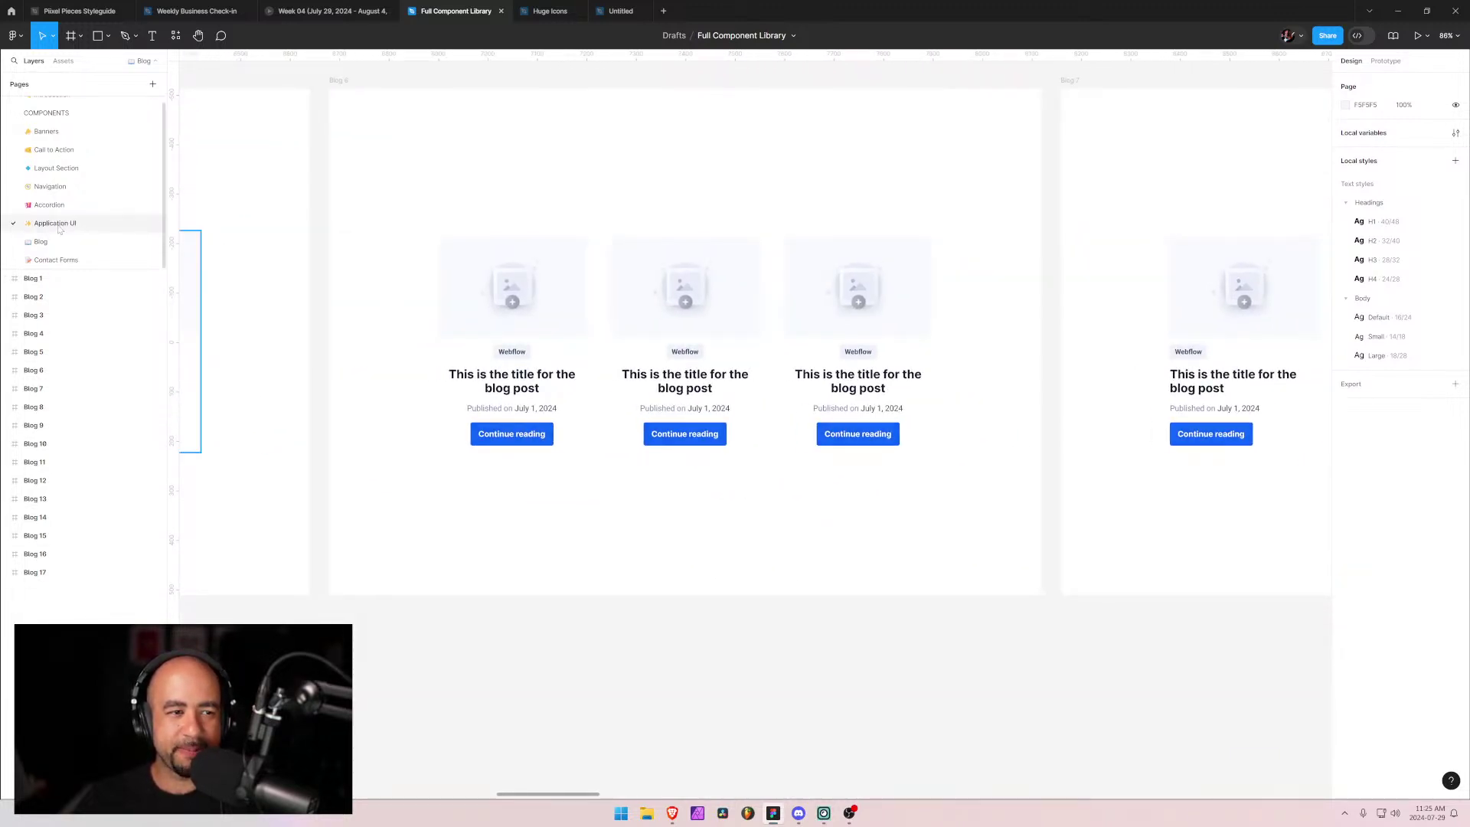
Step: Open the Application UI page and examine the Checkbox component set and the Checkboxes frame
{"action": "left_click", "coordinate": [55, 223]}
{"action": "scroll", "coordinate": [552, 456], "scroll_direction": "up", "scroll_amount": 5}
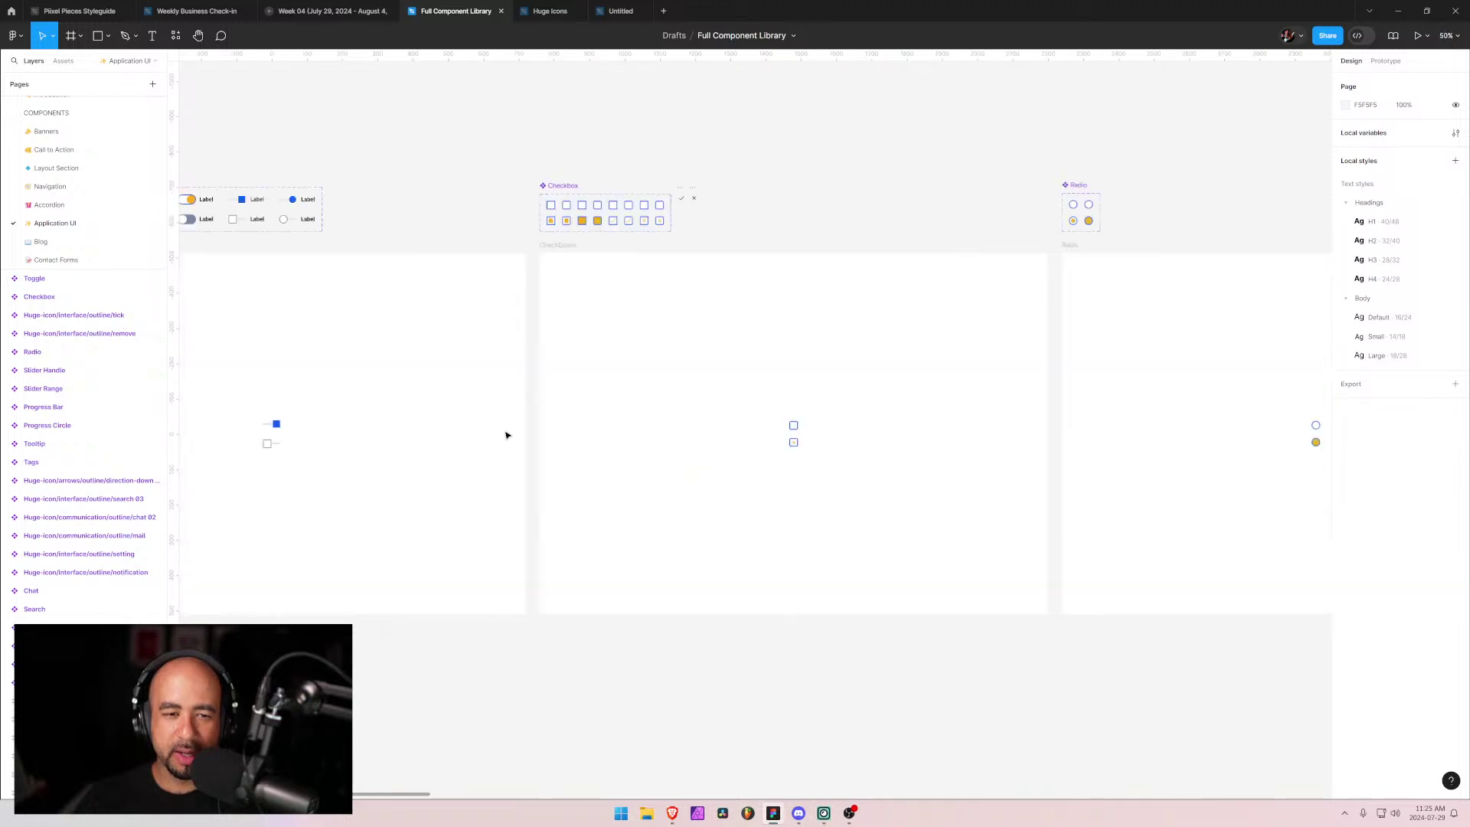
{"action": "scroll", "coordinate": [505, 432], "scroll_direction": "up", "scroll_amount": 3}
{"action": "scroll", "coordinate": [505, 429], "scroll_direction": "down", "scroll_amount": 8}
{"action": "scroll", "coordinate": [578, 413], "scroll_direction": "up", "scroll_amount": 5}
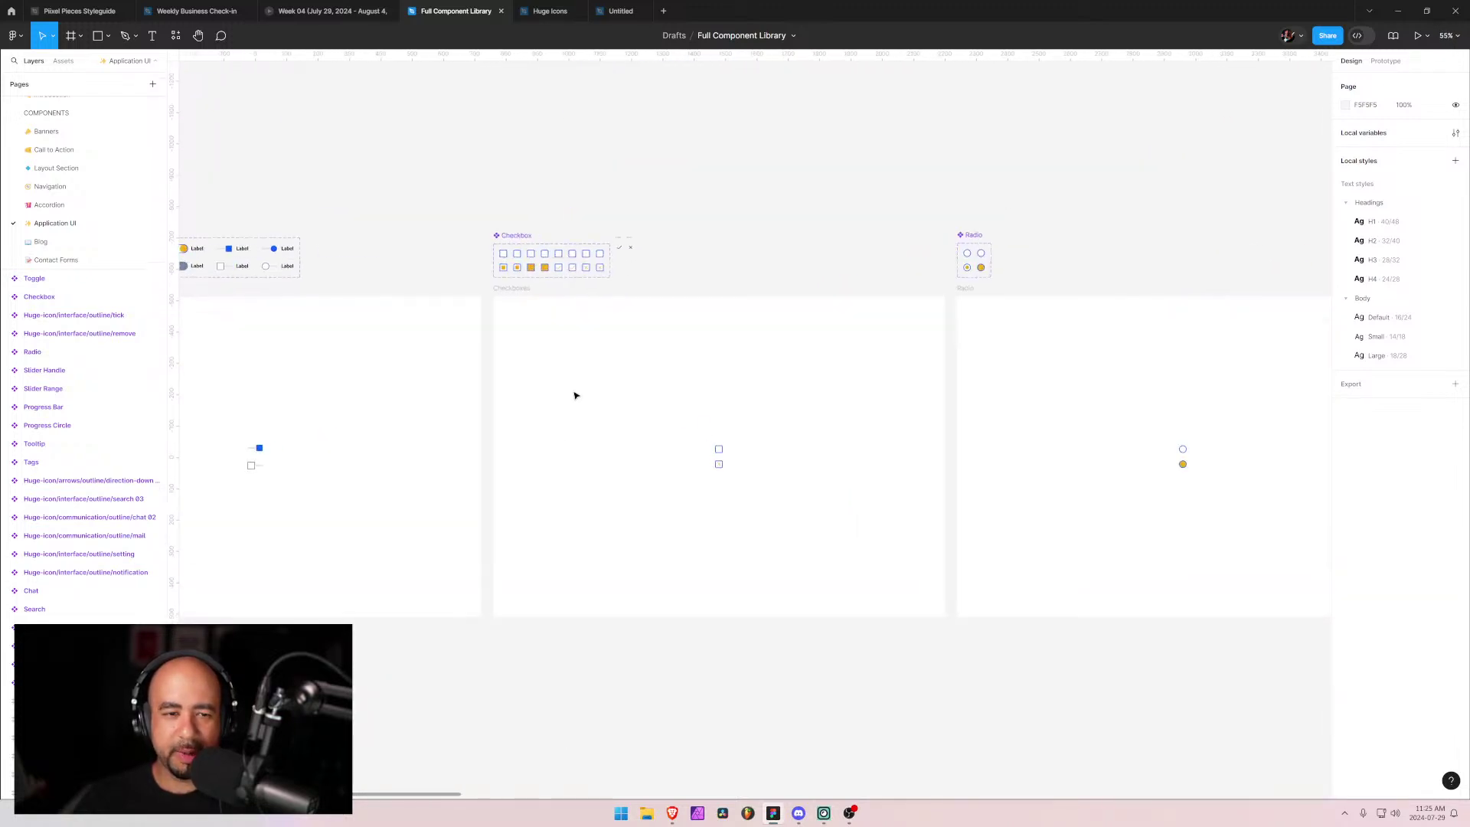
{"action": "scroll", "coordinate": [575, 395], "scroll_direction": "up", "scroll_amount": 2}
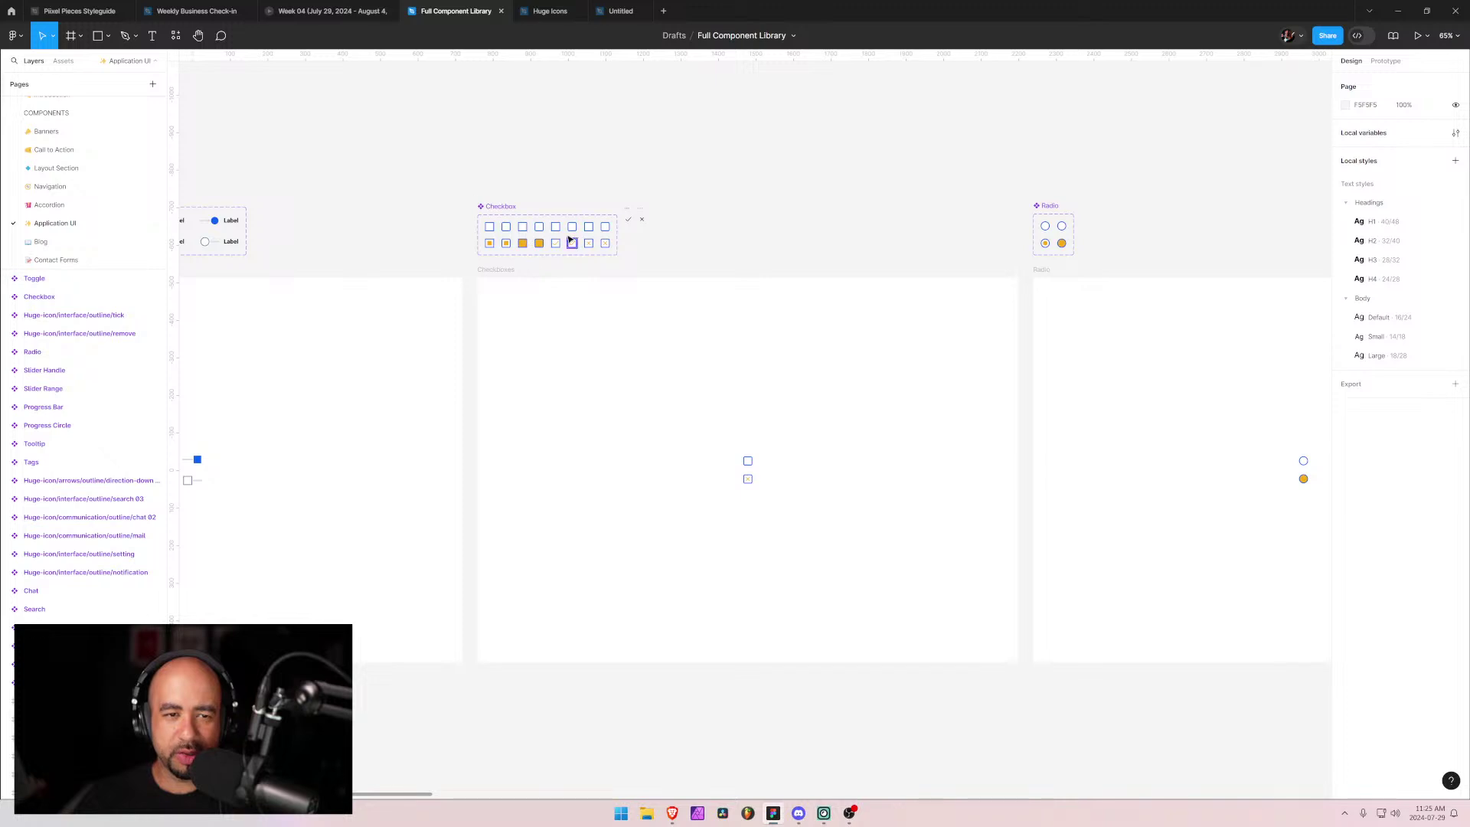
Step: Try the upper checkbox instance in the Checkboxes frame with the Checked state, Straight corners and a solid-filled type
{"action": "left_click", "coordinate": [750, 470]}
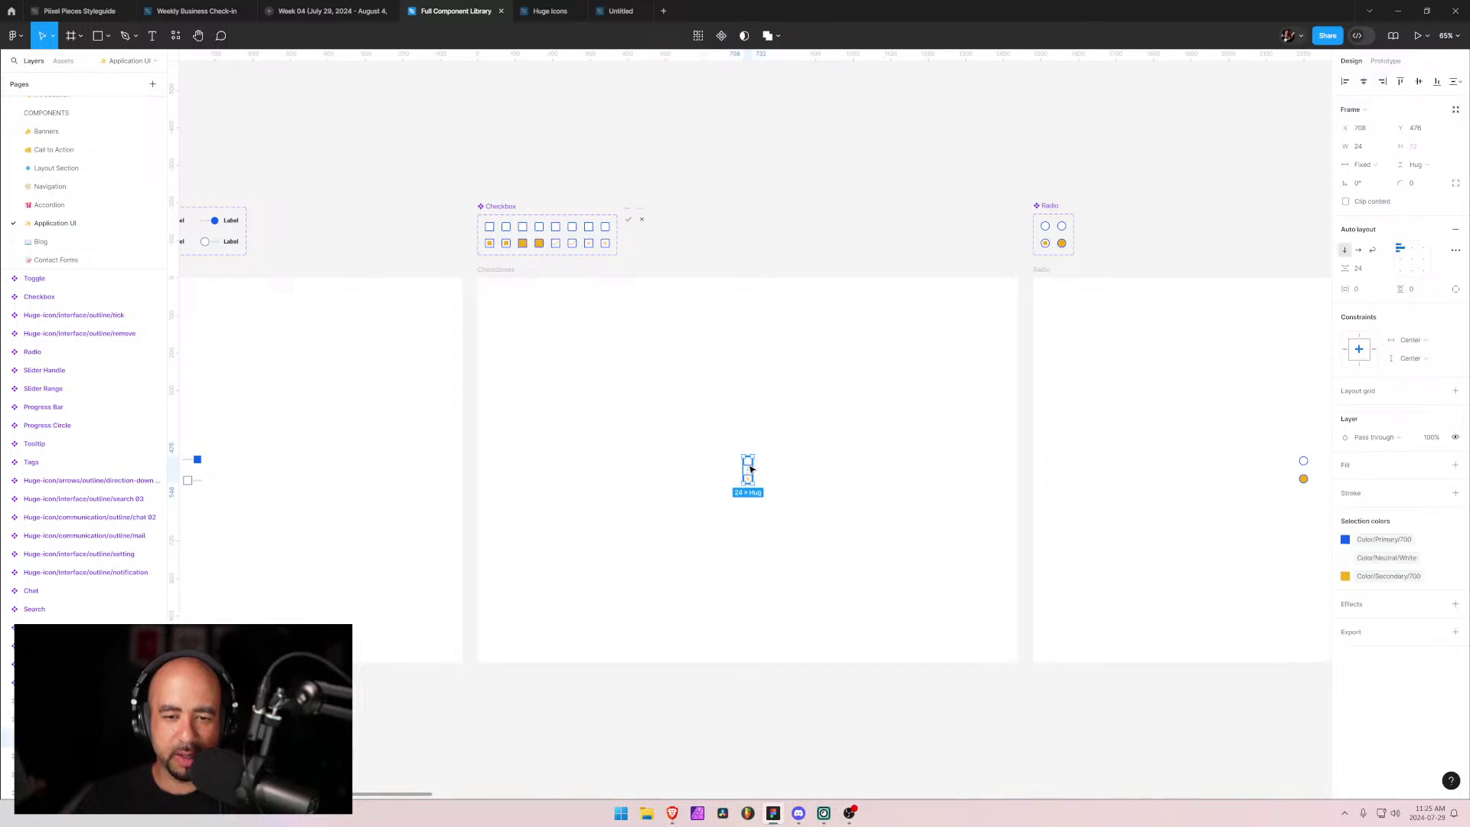
{"action": "left_click", "coordinate": [749, 464]}
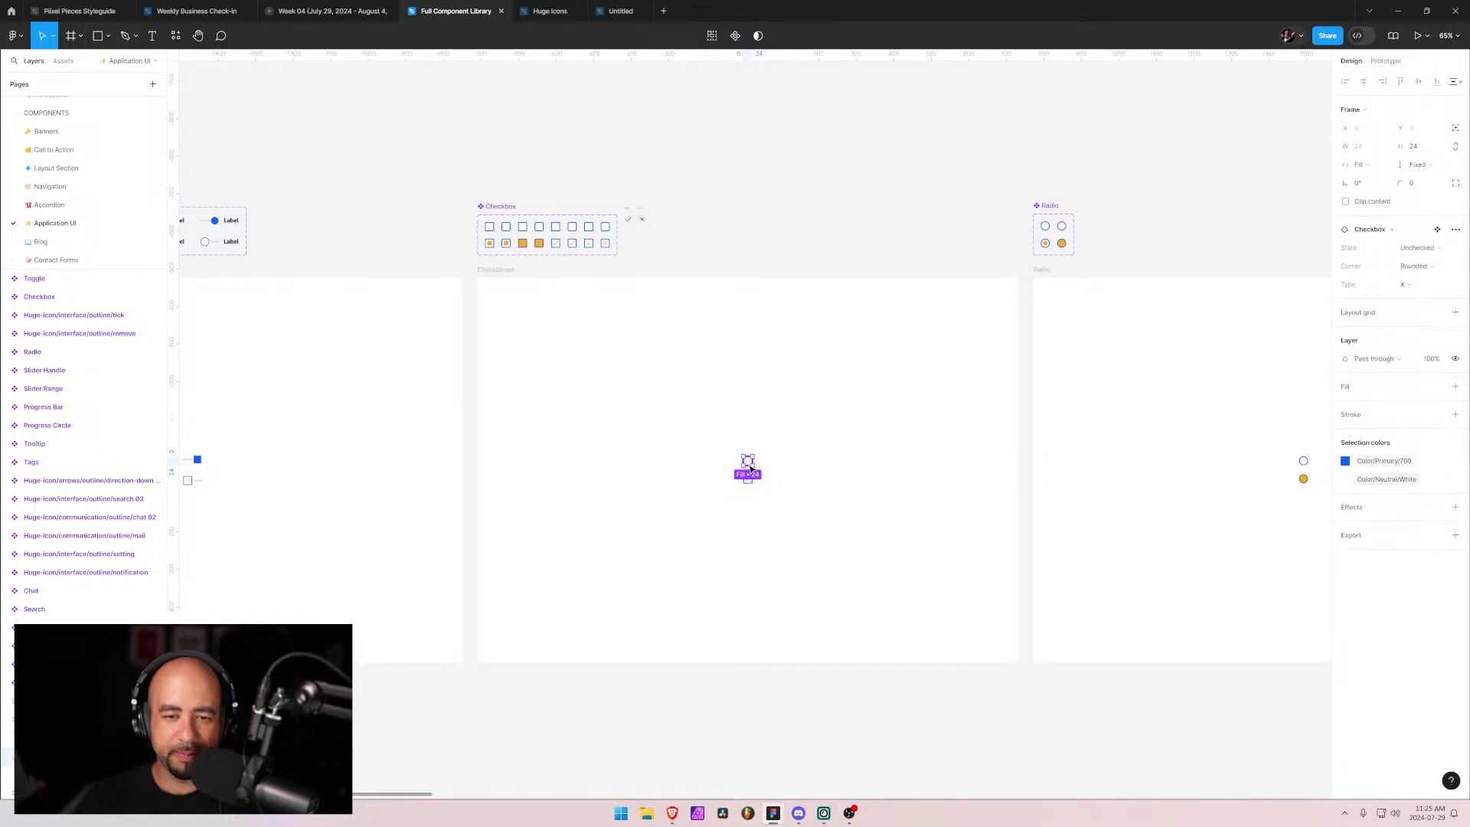
{"action": "left_click", "coordinate": [1417, 247]}
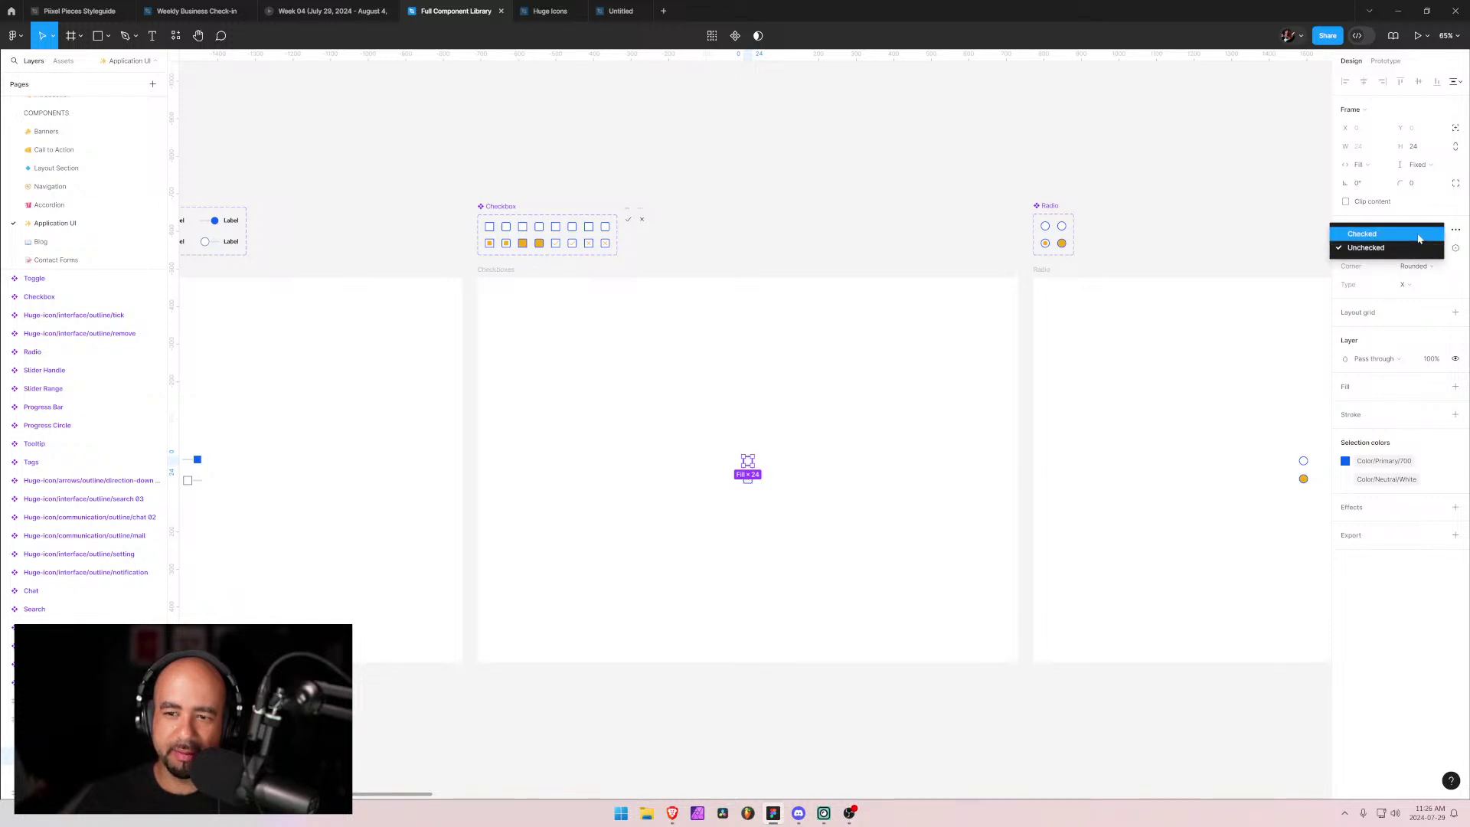
{"action": "left_click", "coordinate": [1419, 235]}
{"action": "left_click", "coordinate": [1416, 265]}
{"action": "left_click", "coordinate": [1415, 249]}
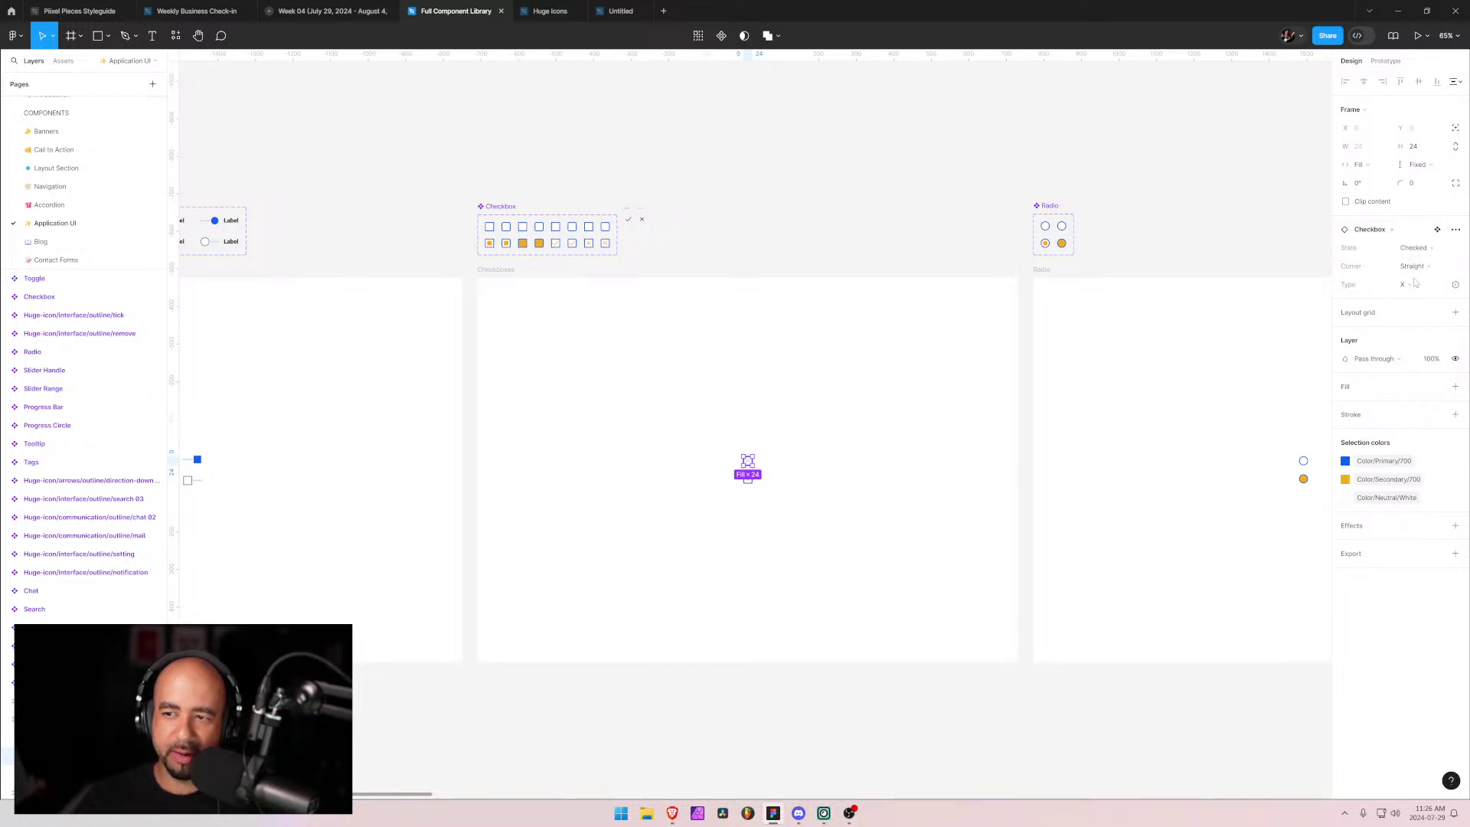
{"action": "left_click", "coordinate": [1415, 284]}
{"action": "left_click", "coordinate": [1398, 305]}
{"action": "left_click", "coordinate": [716, 427]}
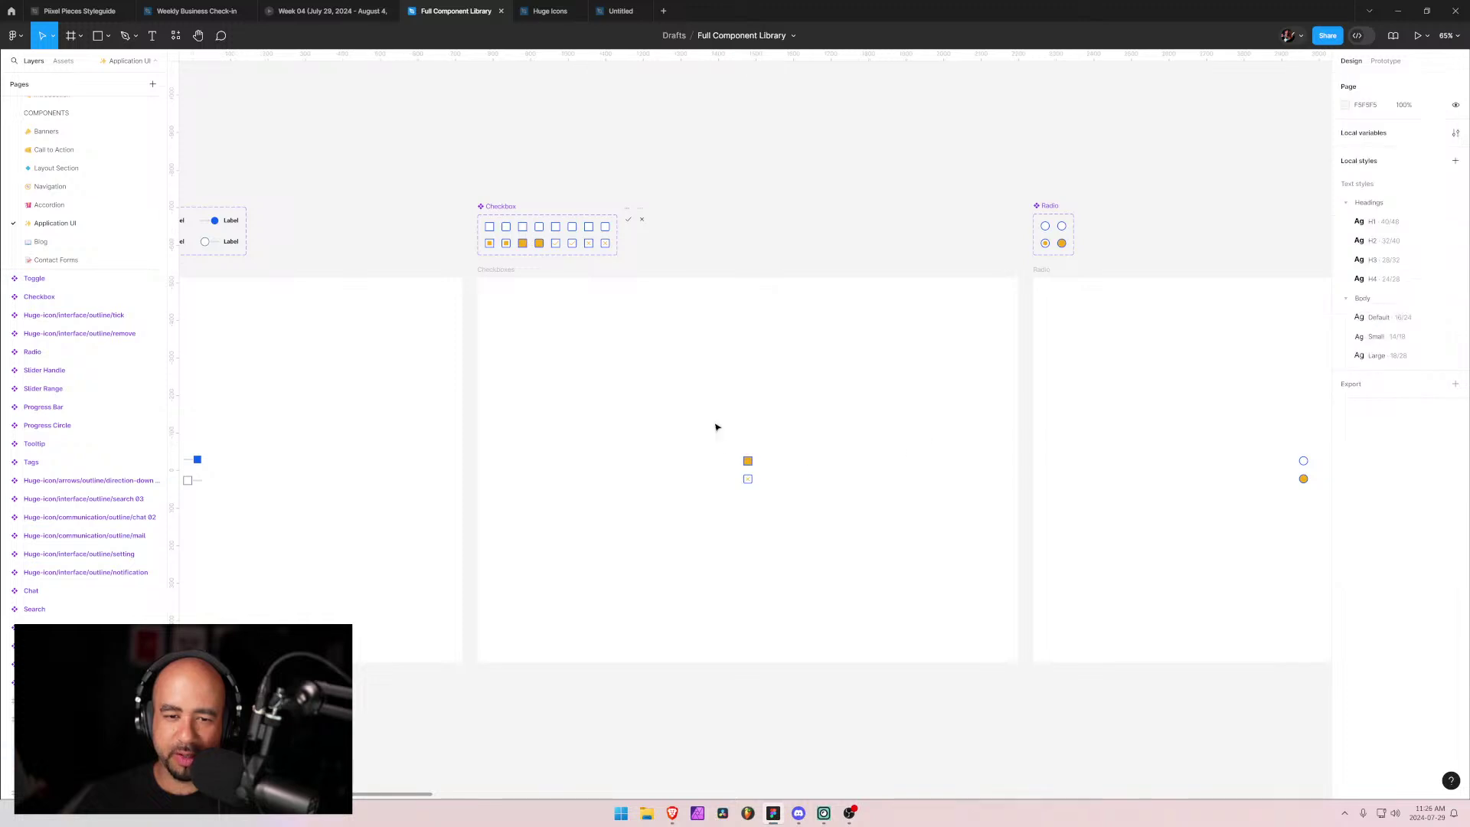
Step: Undo the state, corner and type changes on the upper checkbox instance and deselect it
{"action": "scroll", "coordinate": [793, 483], "scroll_direction": "up", "scroll_amount": 3}
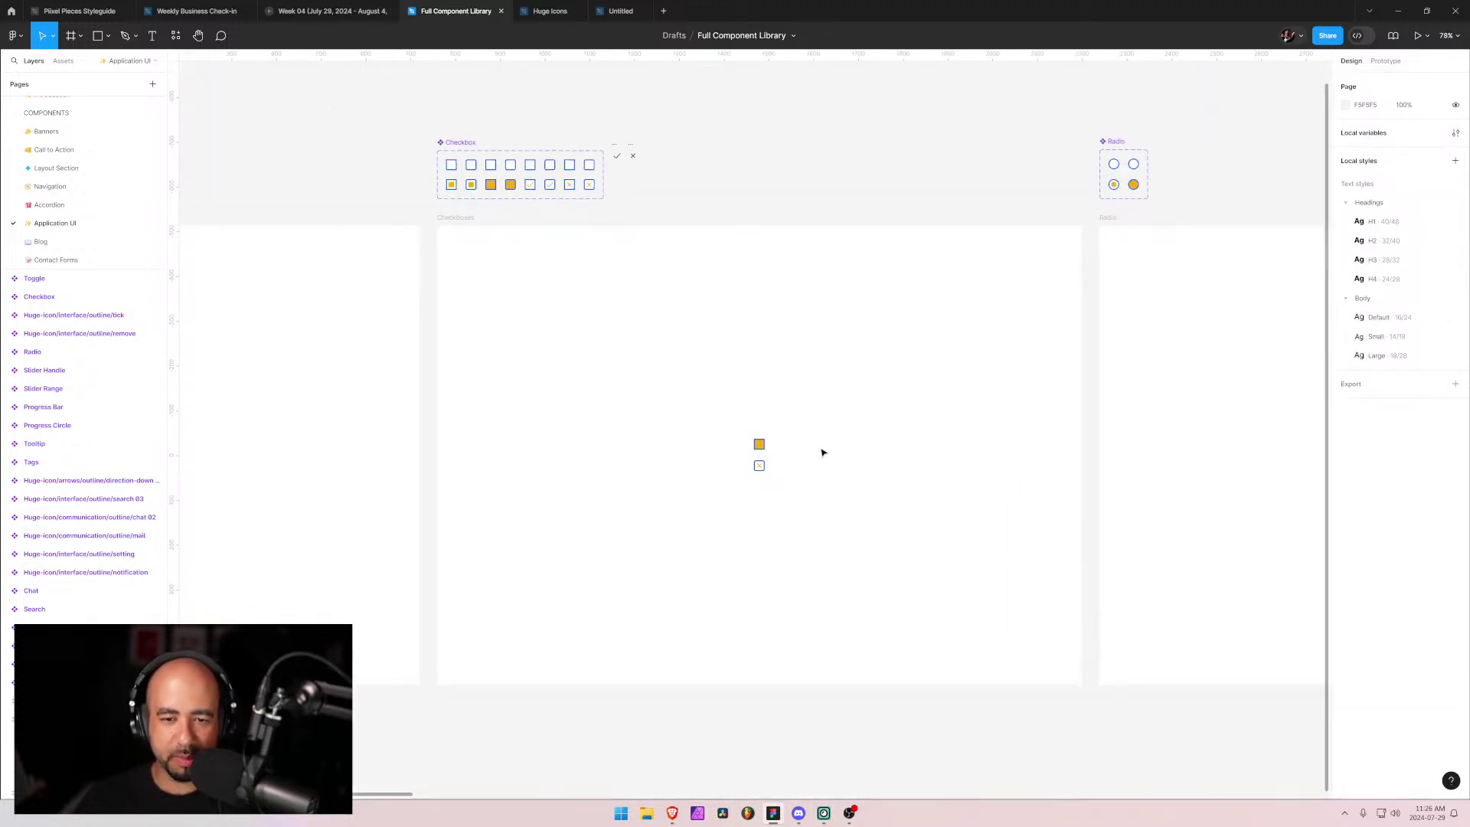
{"action": "key", "text": "ctrl+z"}
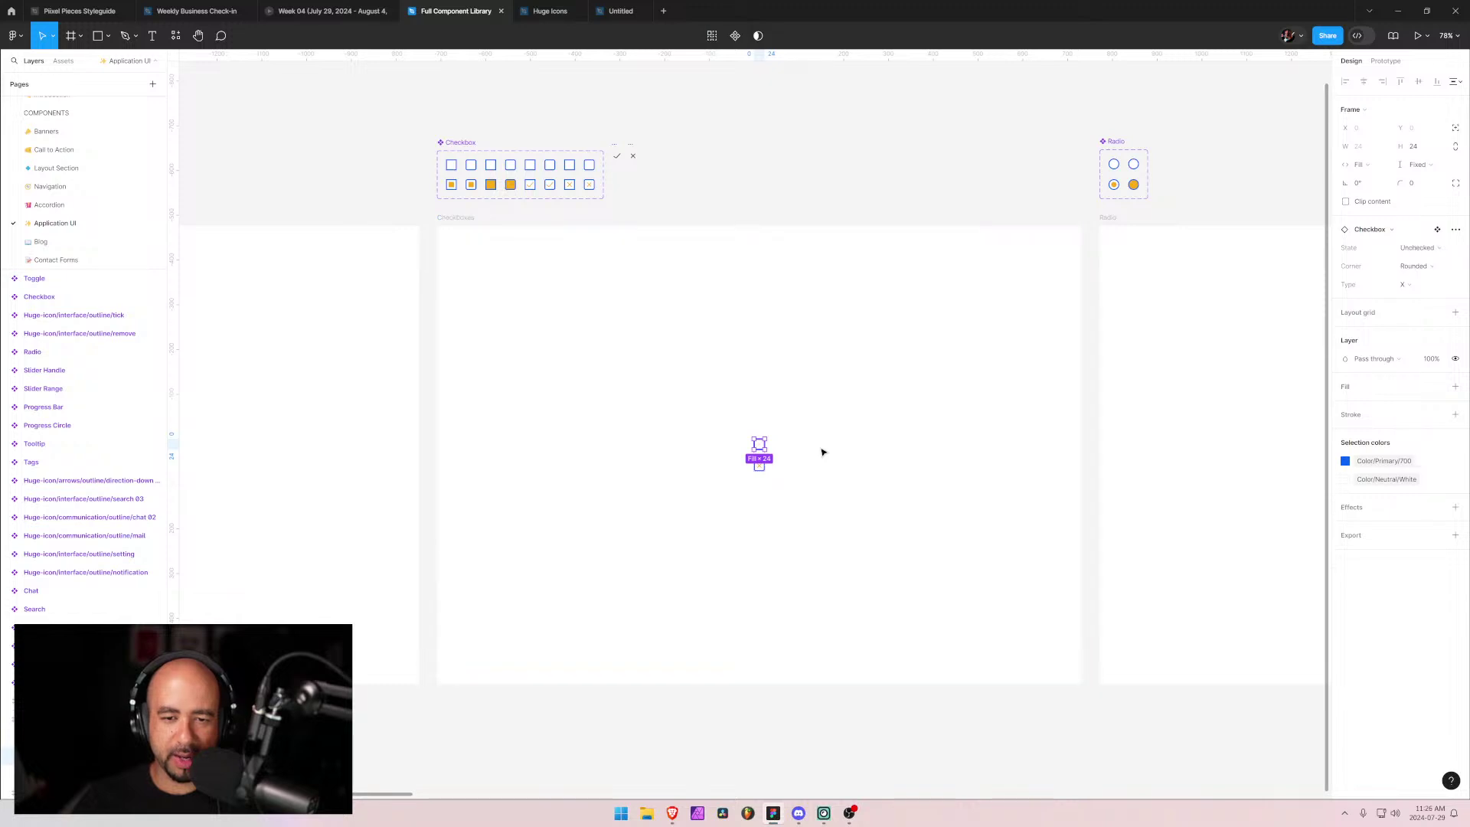
{"action": "left_click", "coordinate": [686, 439]}
Step: Examine the Application UI component sets from Checkbox across to Slider Range, Slider Handle and Progress Bar
{"action": "scroll", "coordinate": [657, 372], "scroll_direction": "down", "scroll_amount": 5}
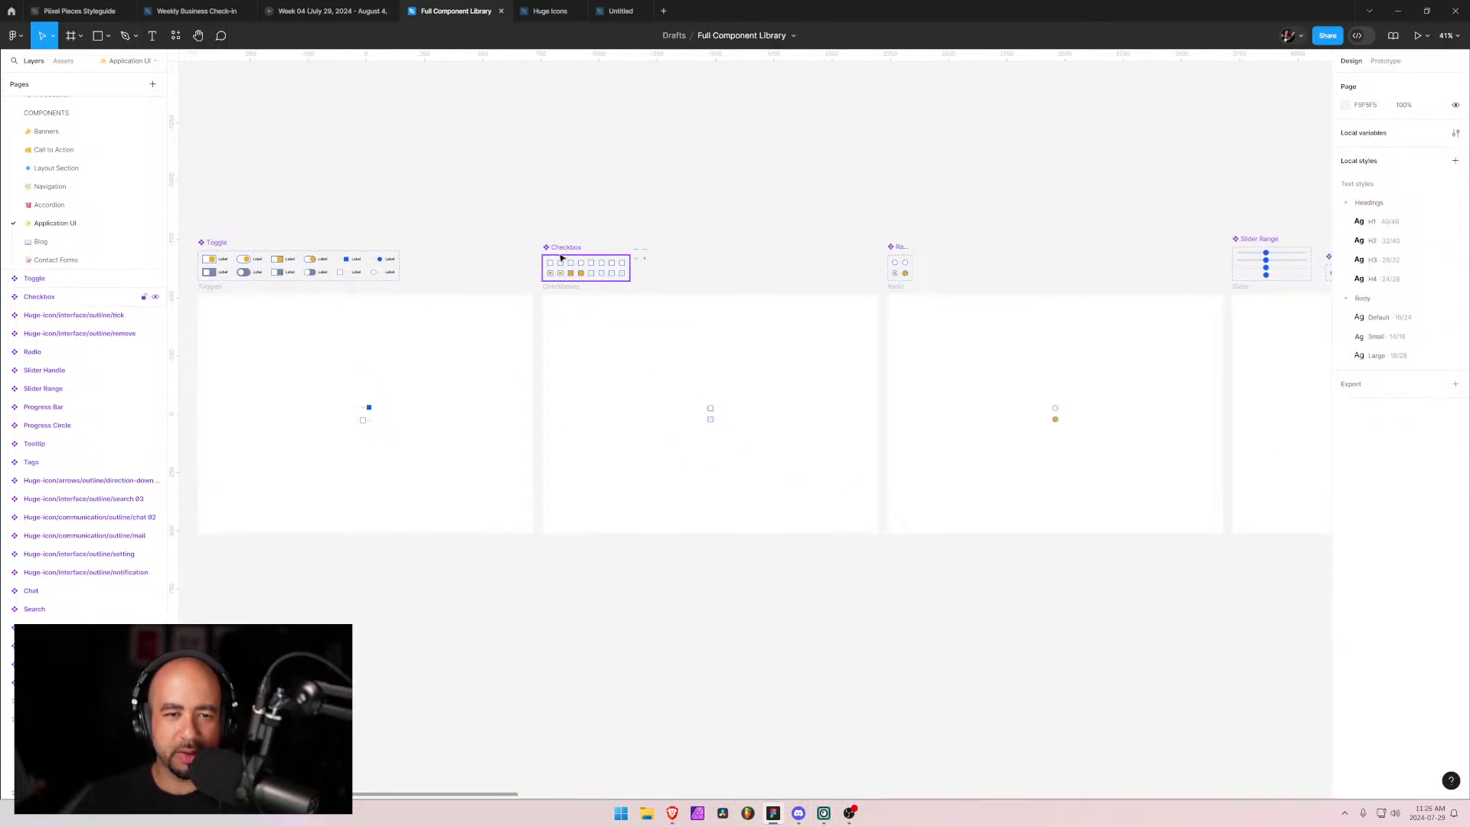
{"action": "scroll", "coordinate": [959, 364], "scroll_direction": "up", "scroll_amount": 5}
{"action": "scroll", "coordinate": [1021, 314], "scroll_direction": "right", "scroll_amount": 10}
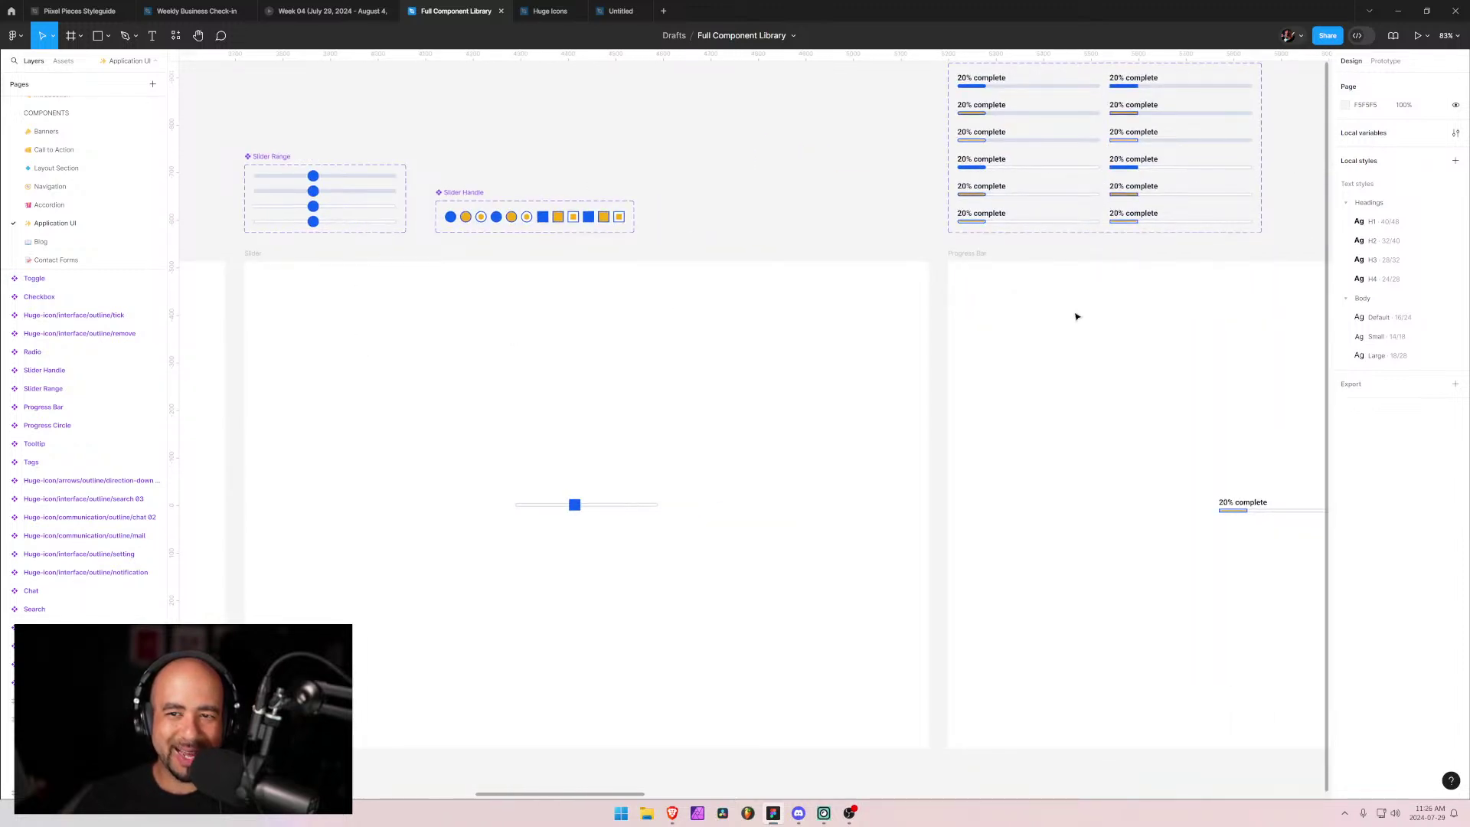
{"action": "left_click_drag", "start_coordinate": [1077, 318], "coordinate": [538, 423]}
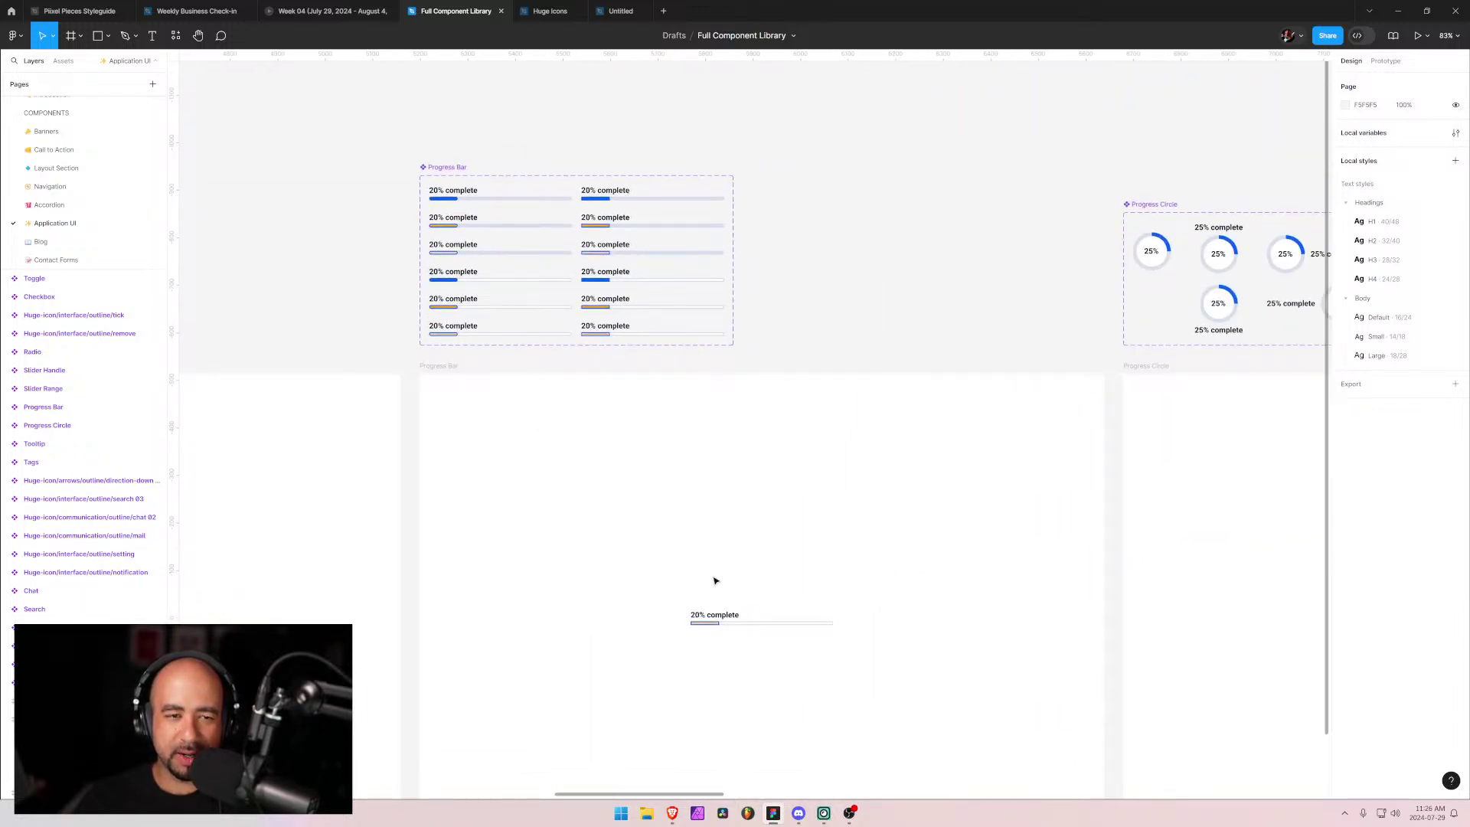
{"action": "left_click_drag", "start_coordinate": [471, 558], "coordinate": [988, 436]}
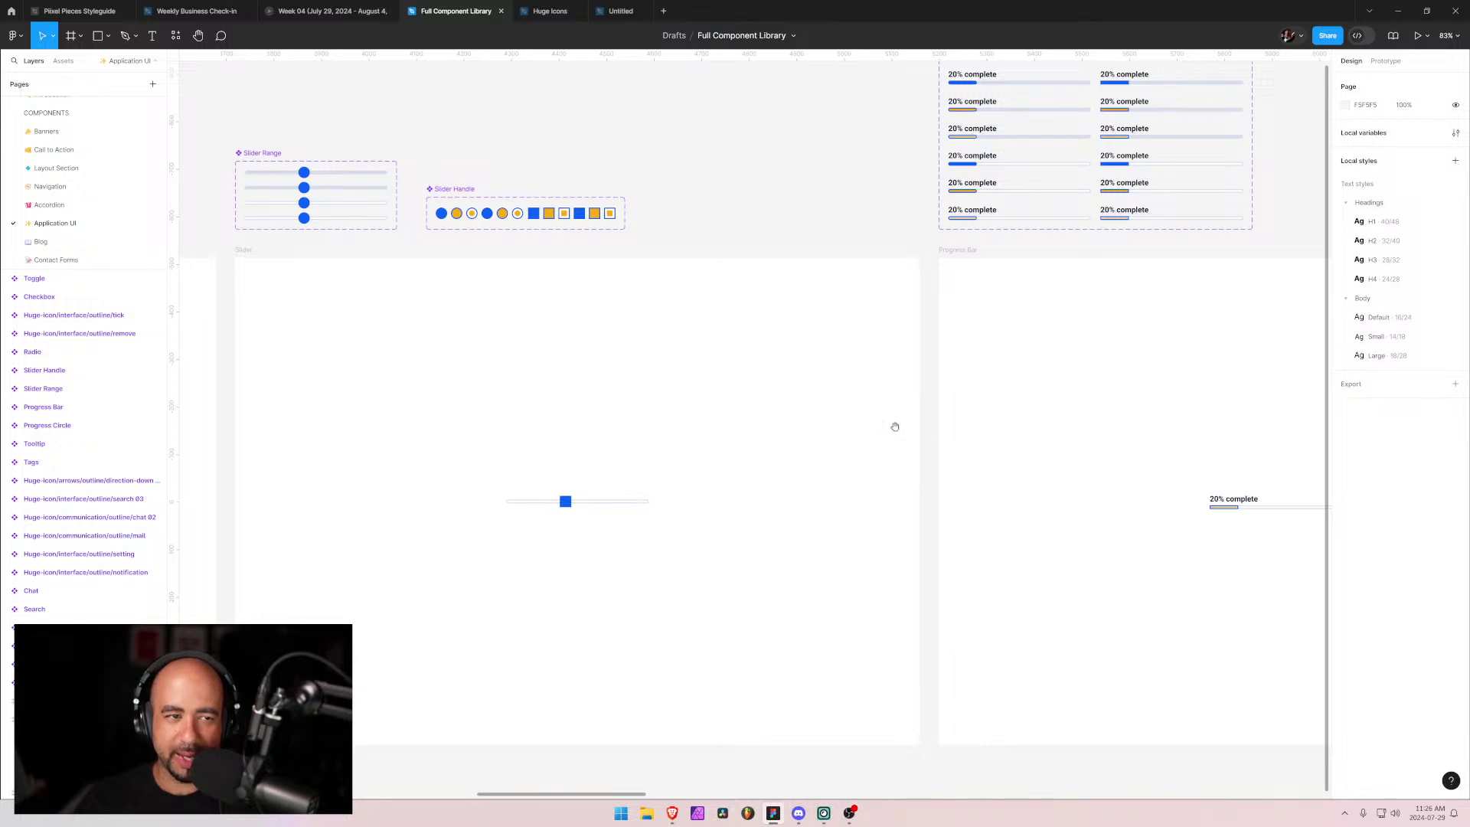
{"action": "left_click_drag", "start_coordinate": [893, 427], "coordinate": [643, 384]}
{"action": "left_click_drag", "start_coordinate": [262, 227], "coordinate": [360, 219]}
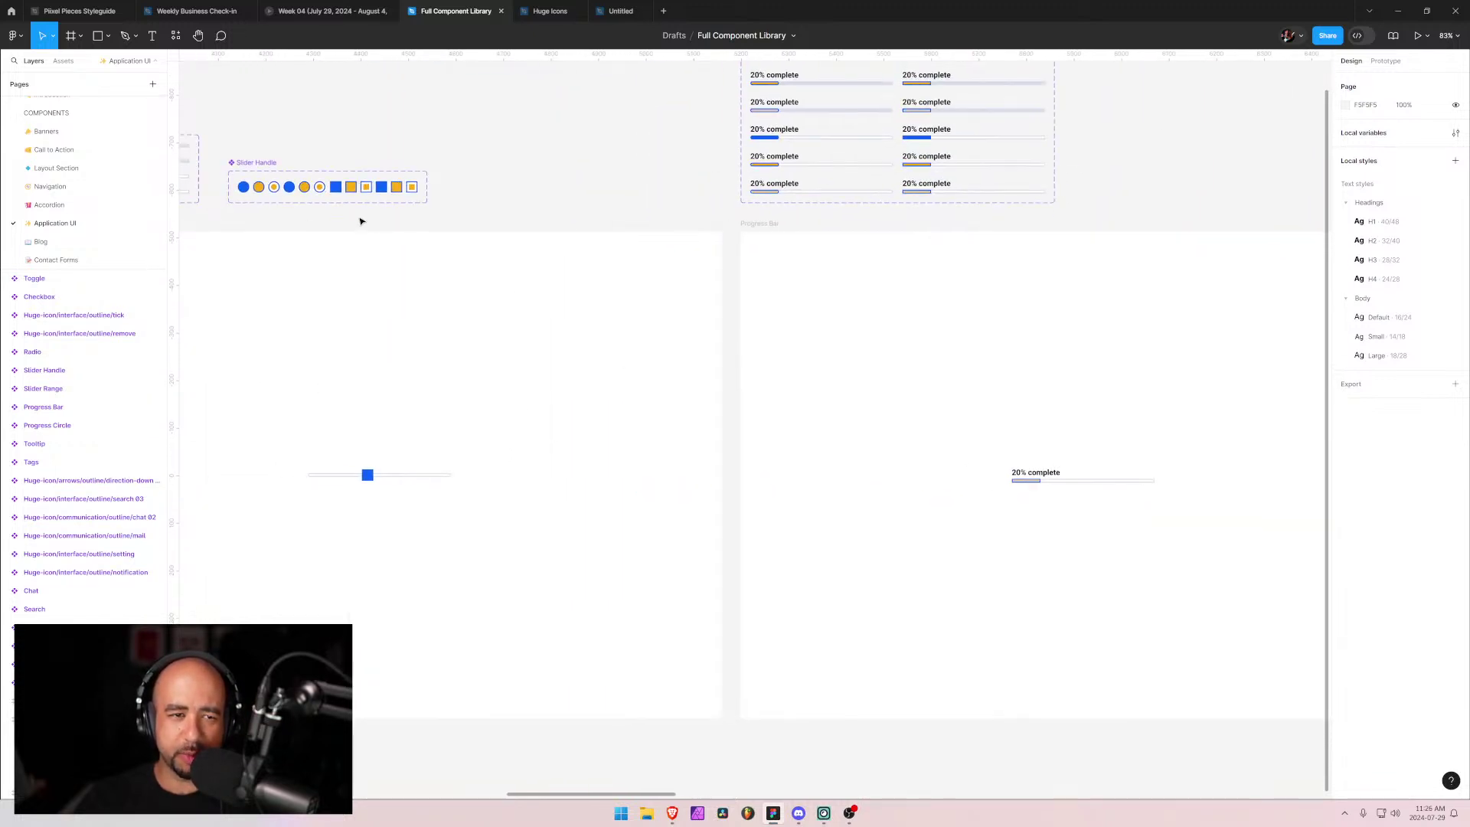
{"action": "left_click_drag", "start_coordinate": [277, 258], "coordinate": [416, 289]}
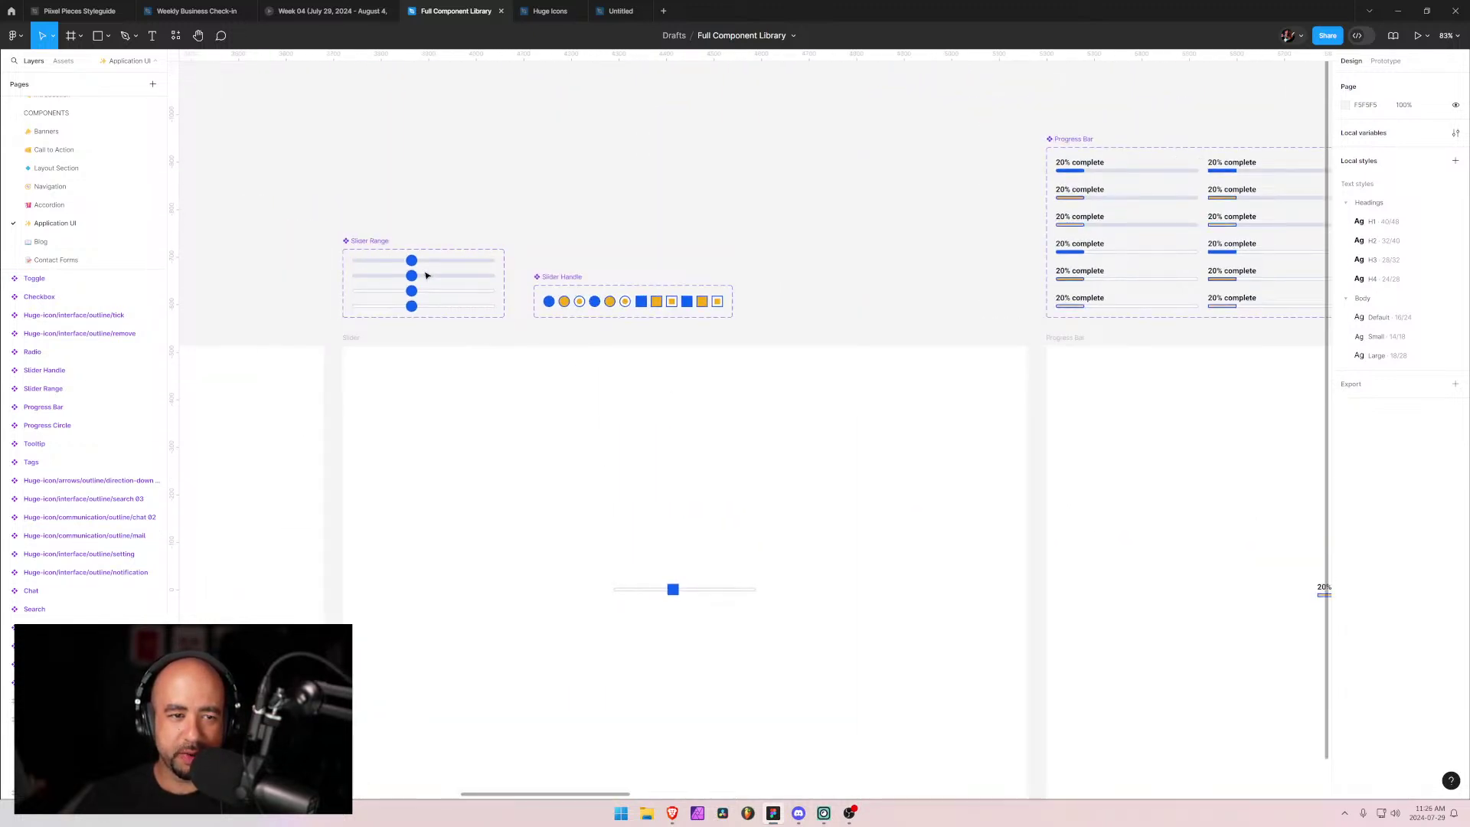
Step: Inspect the Slider Handle variants up close and the properties of the handle nested in the Slider frame's slider
{"action": "scroll", "coordinate": [426, 275], "scroll_direction": "up", "scroll_amount": 5}
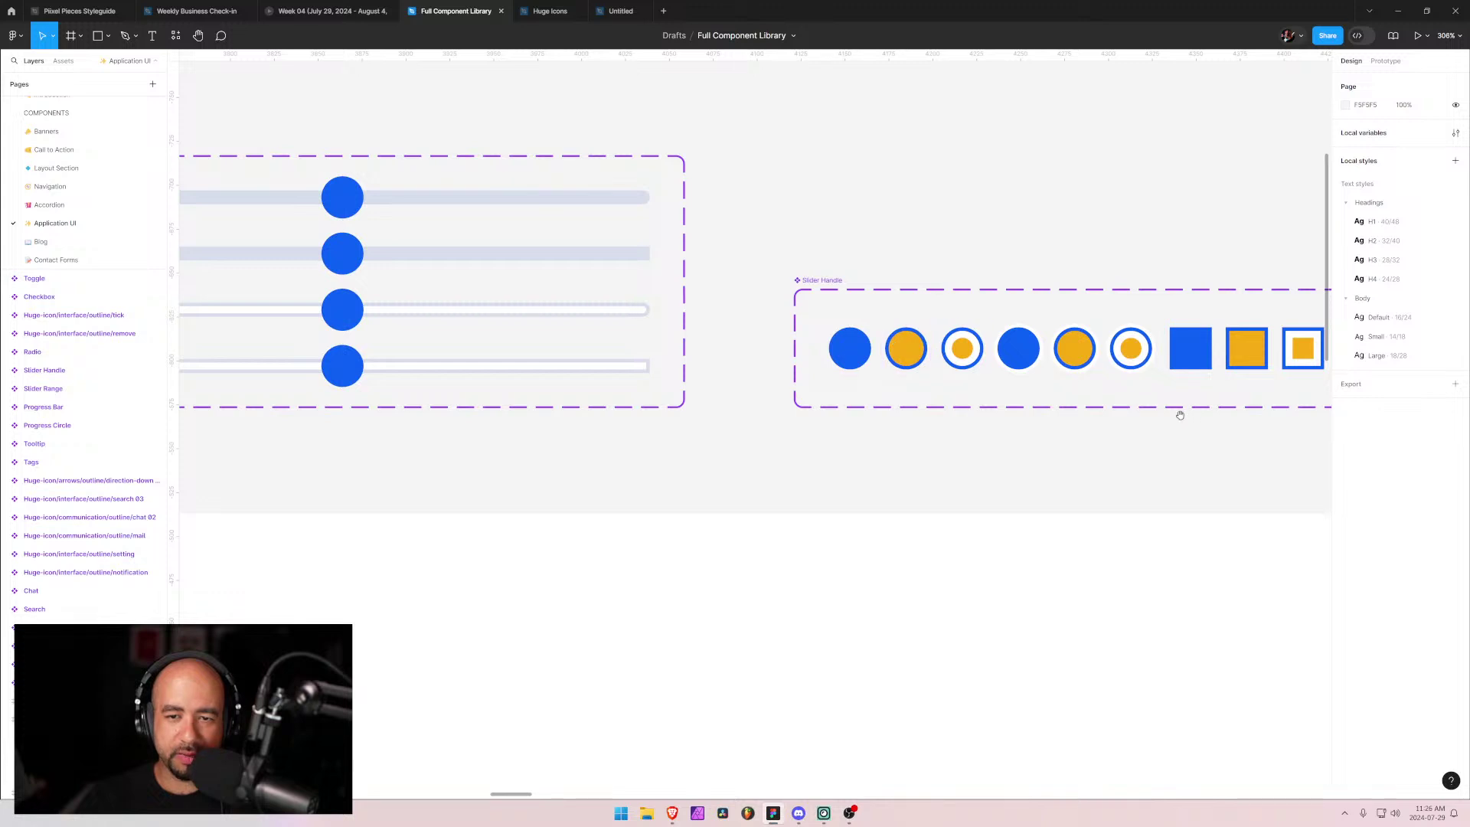
{"action": "left_click_drag", "start_coordinate": [1180, 415], "coordinate": [784, 376]}
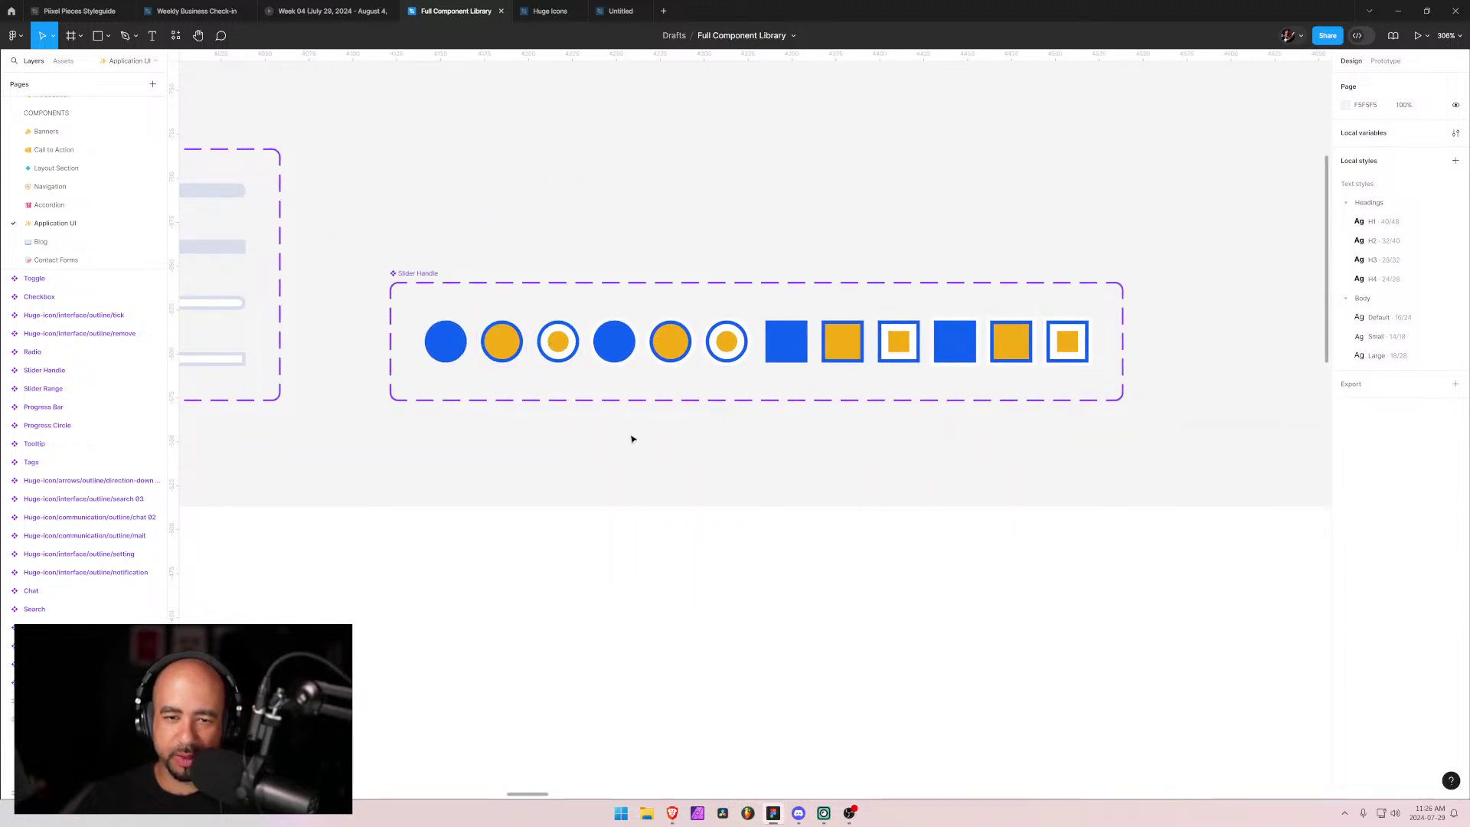
{"action": "scroll", "coordinate": [631, 438], "scroll_direction": "down", "scroll_amount": 10}
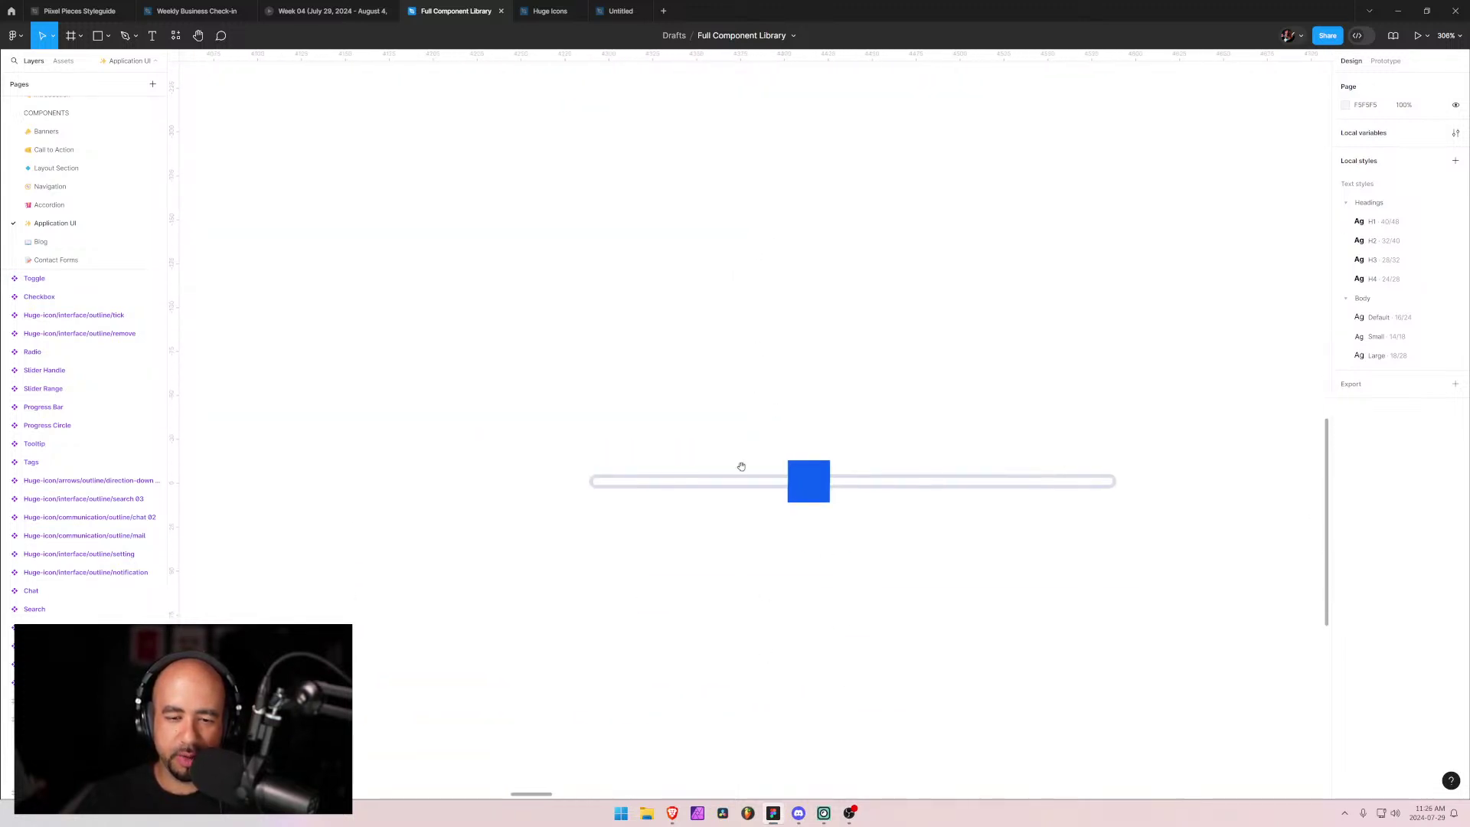
{"action": "left_click", "coordinate": [697, 487]}
{"action": "double_click", "coordinate": [817, 464]}
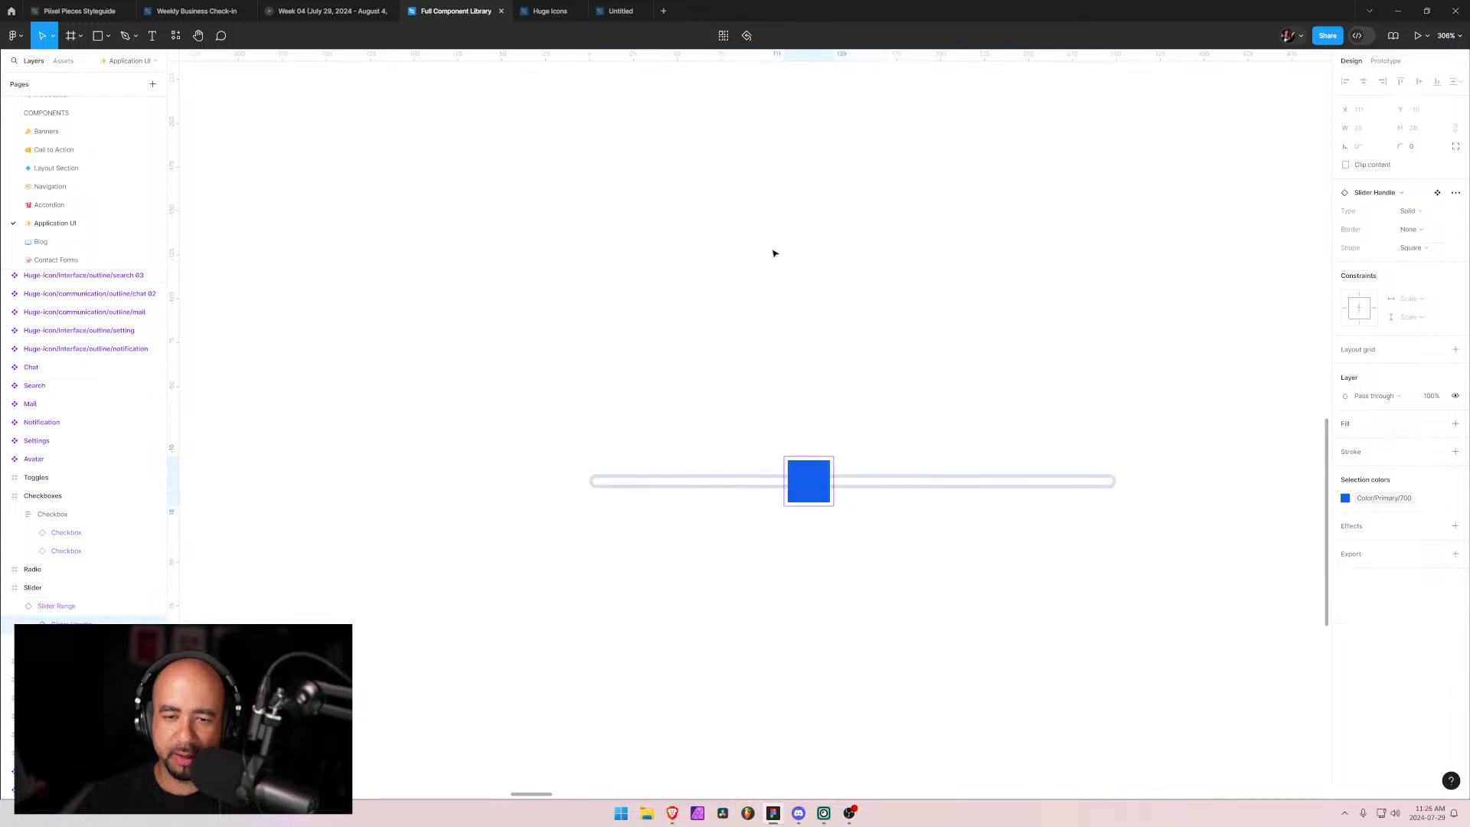
{"action": "scroll", "coordinate": [729, 287], "scroll_direction": "down", "scroll_amount": 3}
{"action": "scroll", "coordinate": [731, 230], "scroll_direction": "down", "scroll_amount": 5}
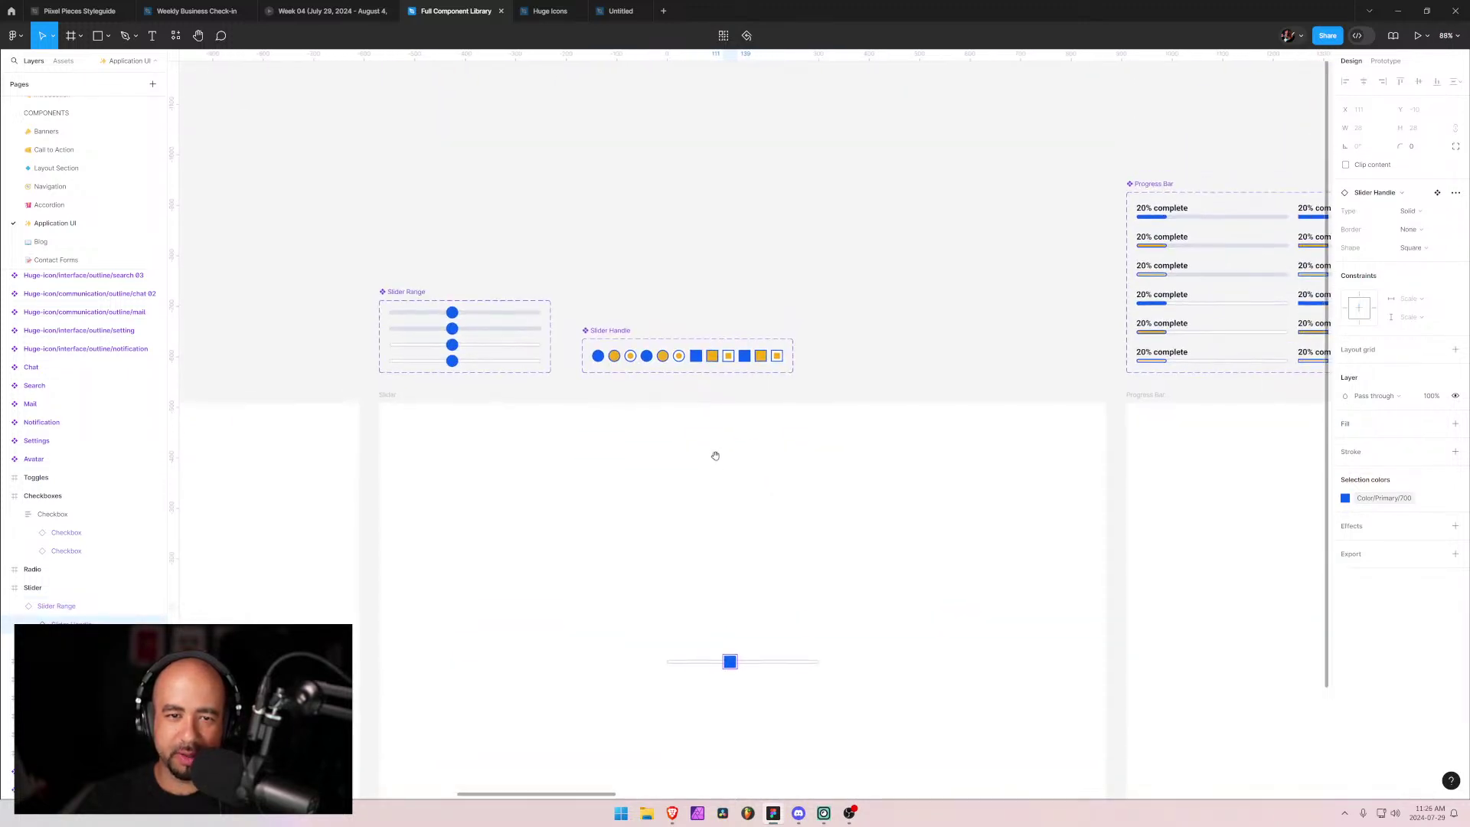
Step: Examine the Progress Bar, Progress Circle and Tooltip component sets up close
{"action": "left_click_drag", "start_coordinate": [1021, 364], "coordinate": [532, 327]}
{"action": "scroll", "coordinate": [1050, 328], "scroll_direction": "right", "scroll_amount": 5}
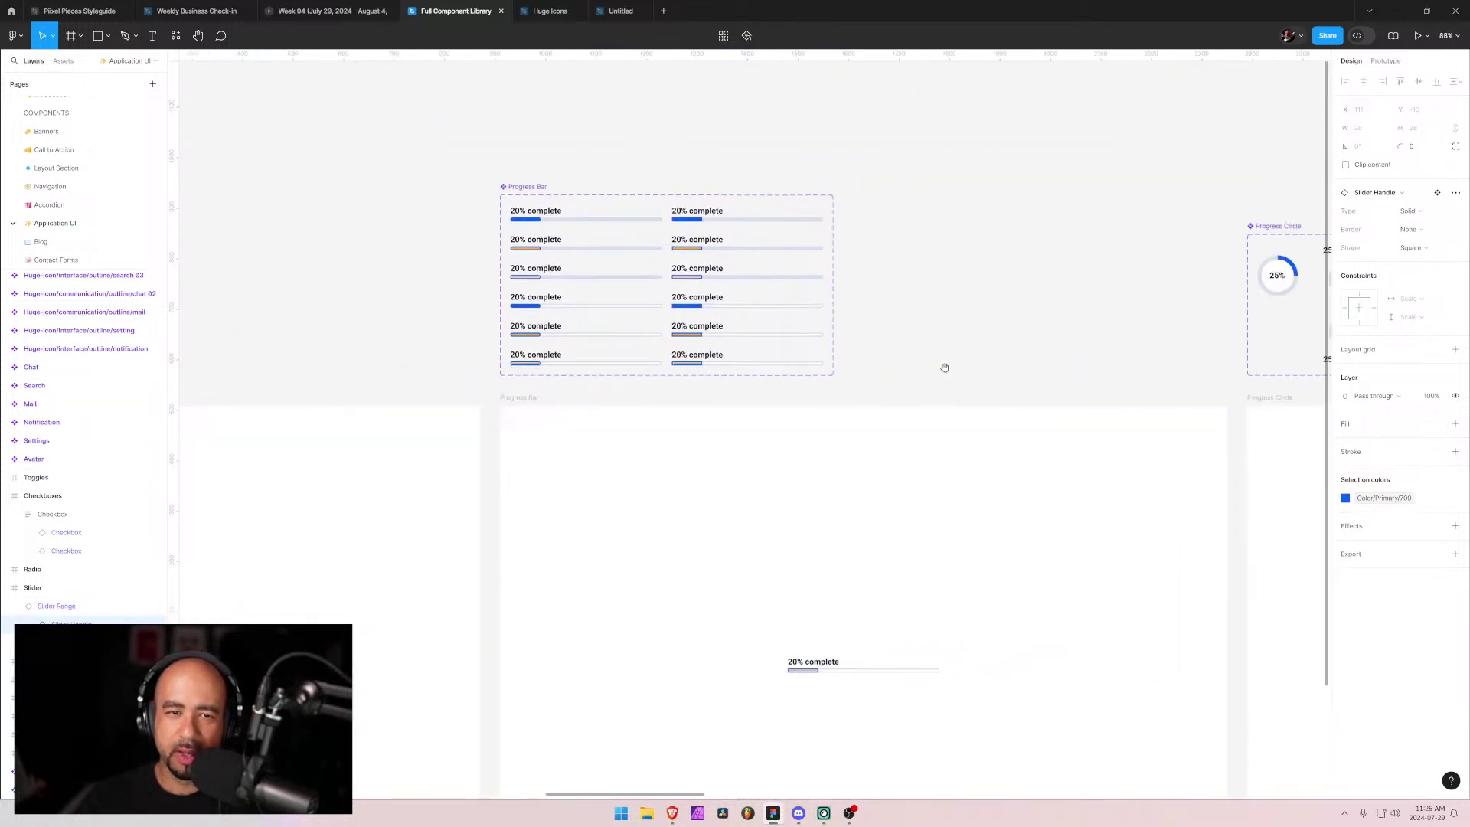
{"action": "scroll", "coordinate": [734, 354], "scroll_direction": "up", "scroll_amount": 4}
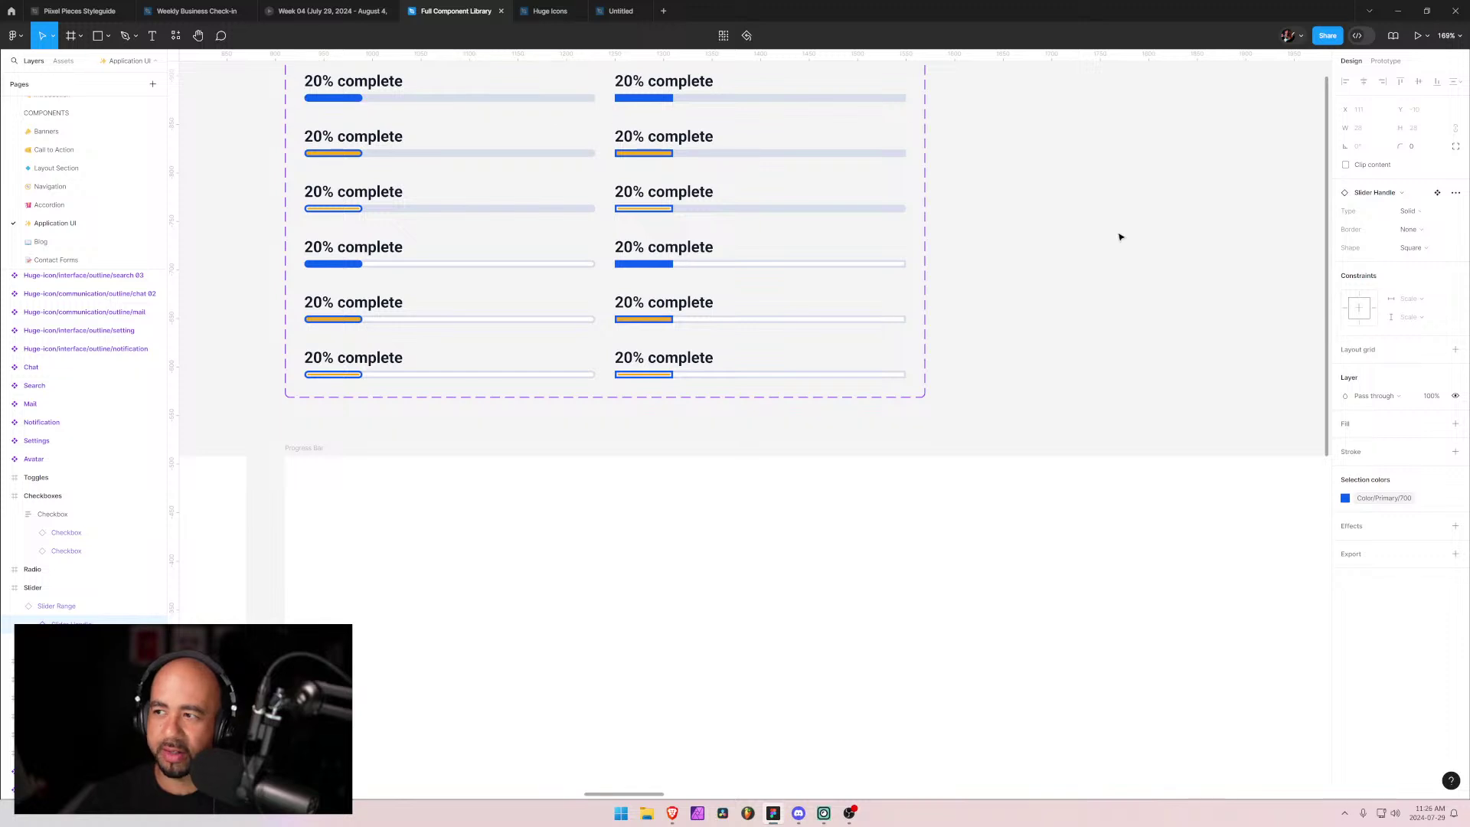
{"action": "scroll", "coordinate": [955, 260], "scroll_direction": "down", "scroll_amount": 3}
{"action": "scroll", "coordinate": [935, 306], "scroll_direction": "right", "scroll_amount": 5}
{"action": "scroll", "coordinate": [1128, 354], "scroll_direction": "down", "scroll_amount": 3}
{"action": "scroll", "coordinate": [1128, 354], "scroll_direction": "right", "scroll_amount": 5}
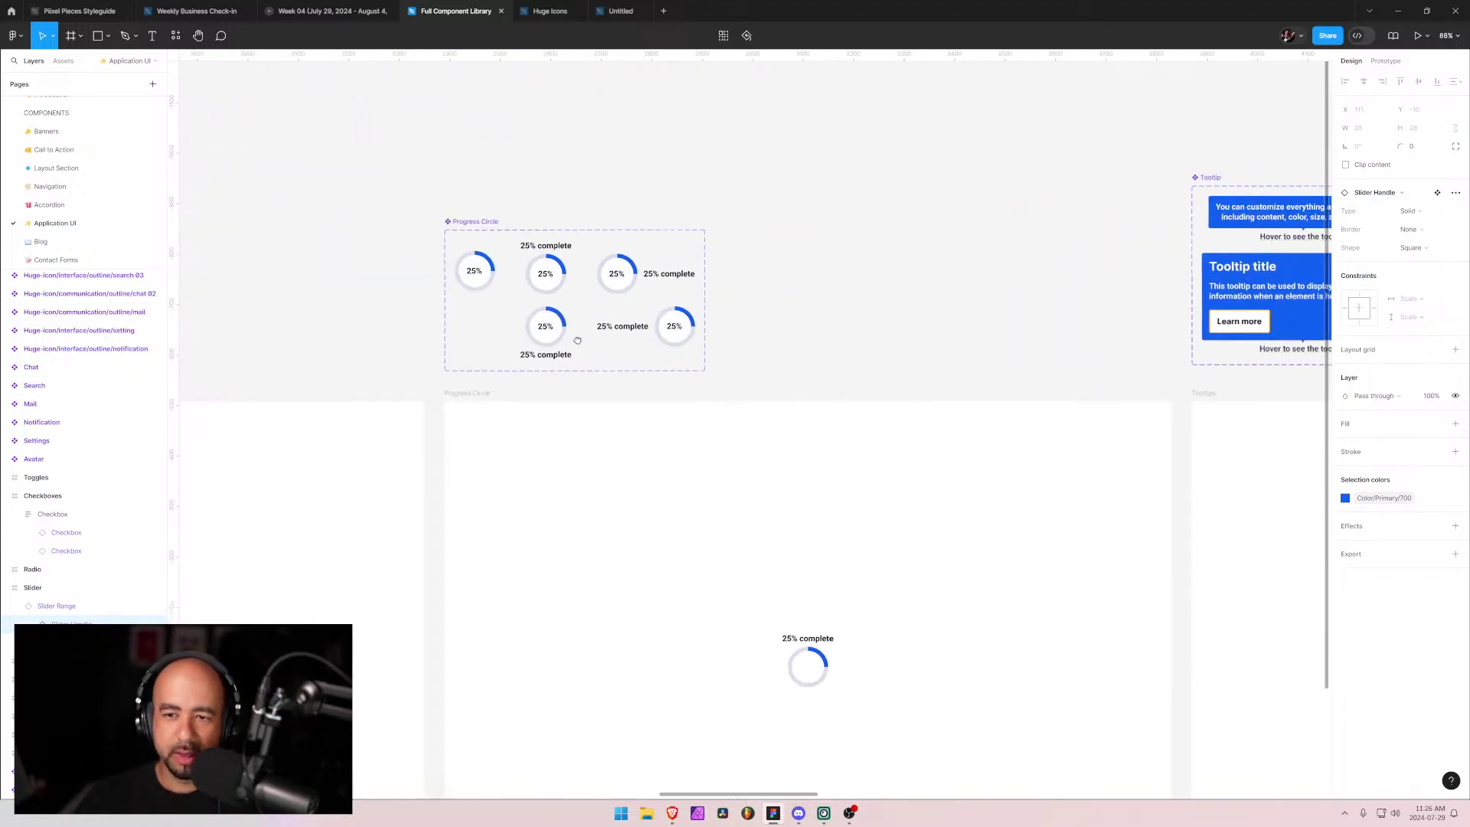
{"action": "scroll", "coordinate": [446, 322], "scroll_direction": "up", "scroll_amount": 3}
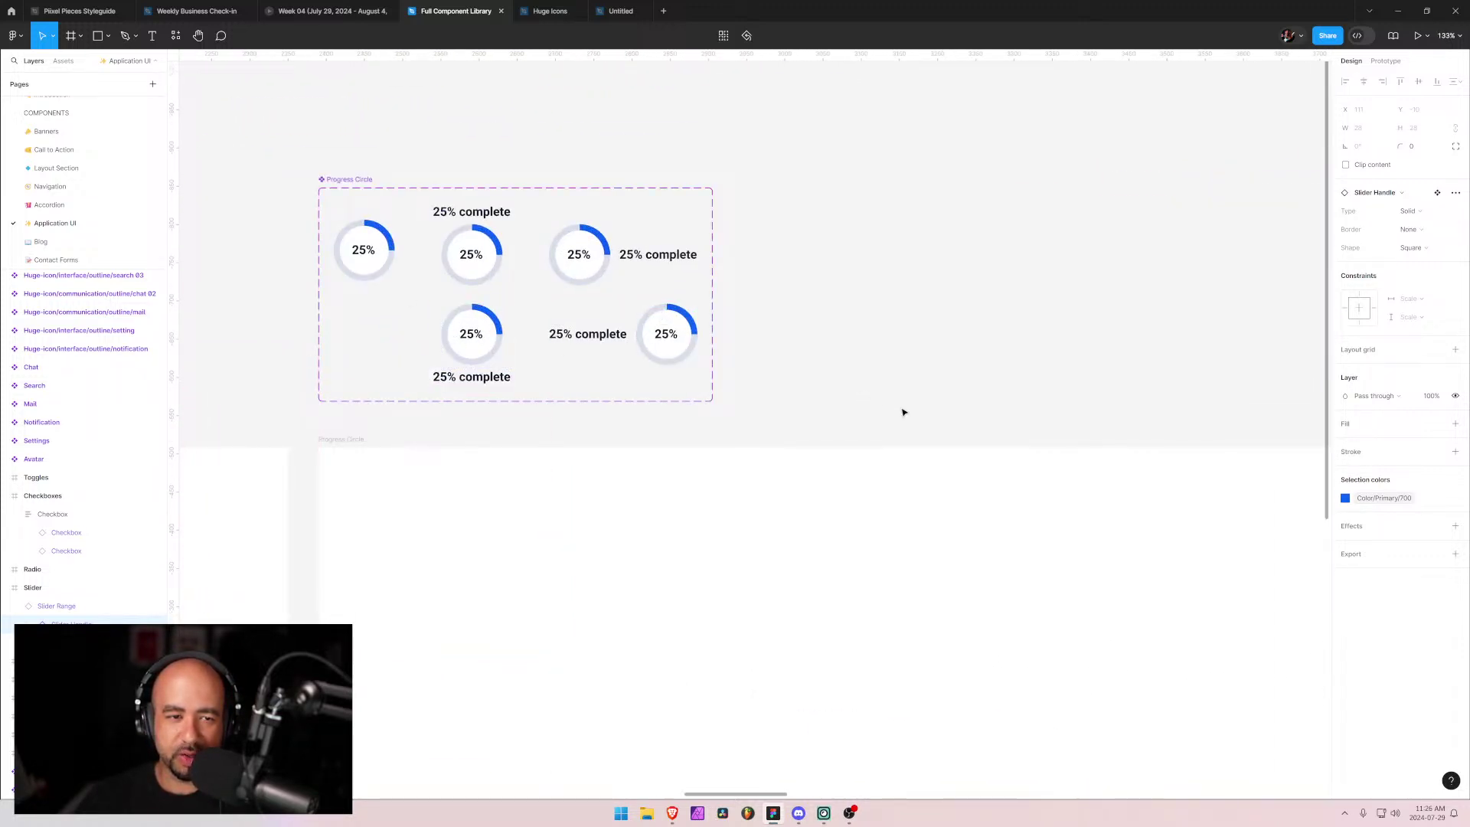
{"action": "scroll", "coordinate": [903, 410], "scroll_direction": "down", "scroll_amount": 2}
{"action": "scroll", "coordinate": [758, 135], "scroll_direction": "right", "scroll_amount": 10}
{"action": "scroll", "coordinate": [847, 395], "scroll_direction": "down", "scroll_amount": 6}
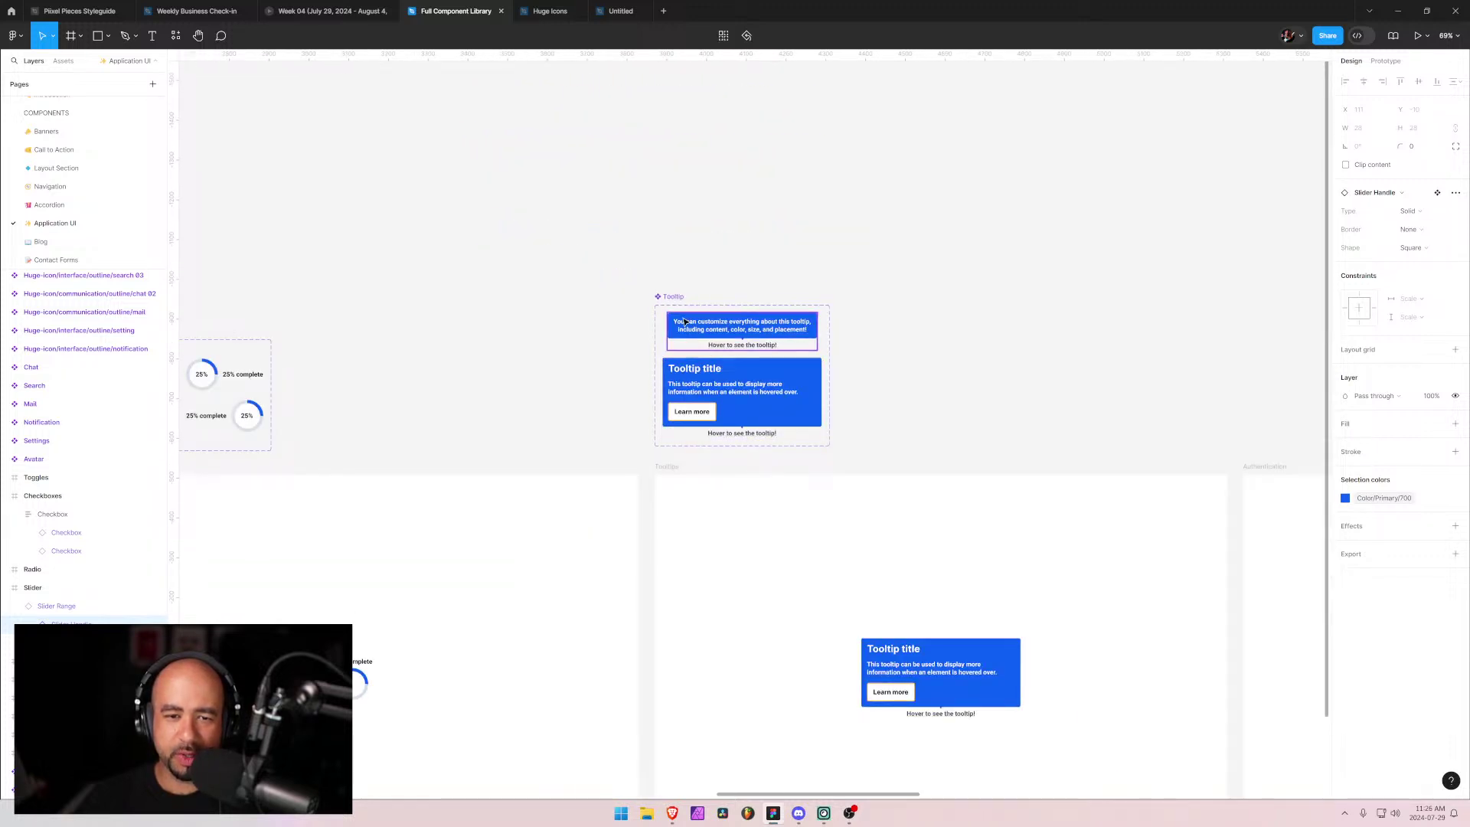
{"action": "scroll", "coordinate": [710, 351], "scroll_direction": "up", "scroll_amount": 3}
{"action": "scroll", "coordinate": [758, 398], "scroll_direction": "down", "scroll_amount": 6}
Step: Try the Tooltip 1 variant on the tooltip instance in the Tooltips frame, restore Tooltip 2 and deselect it
{"action": "left_click", "coordinate": [869, 622]}
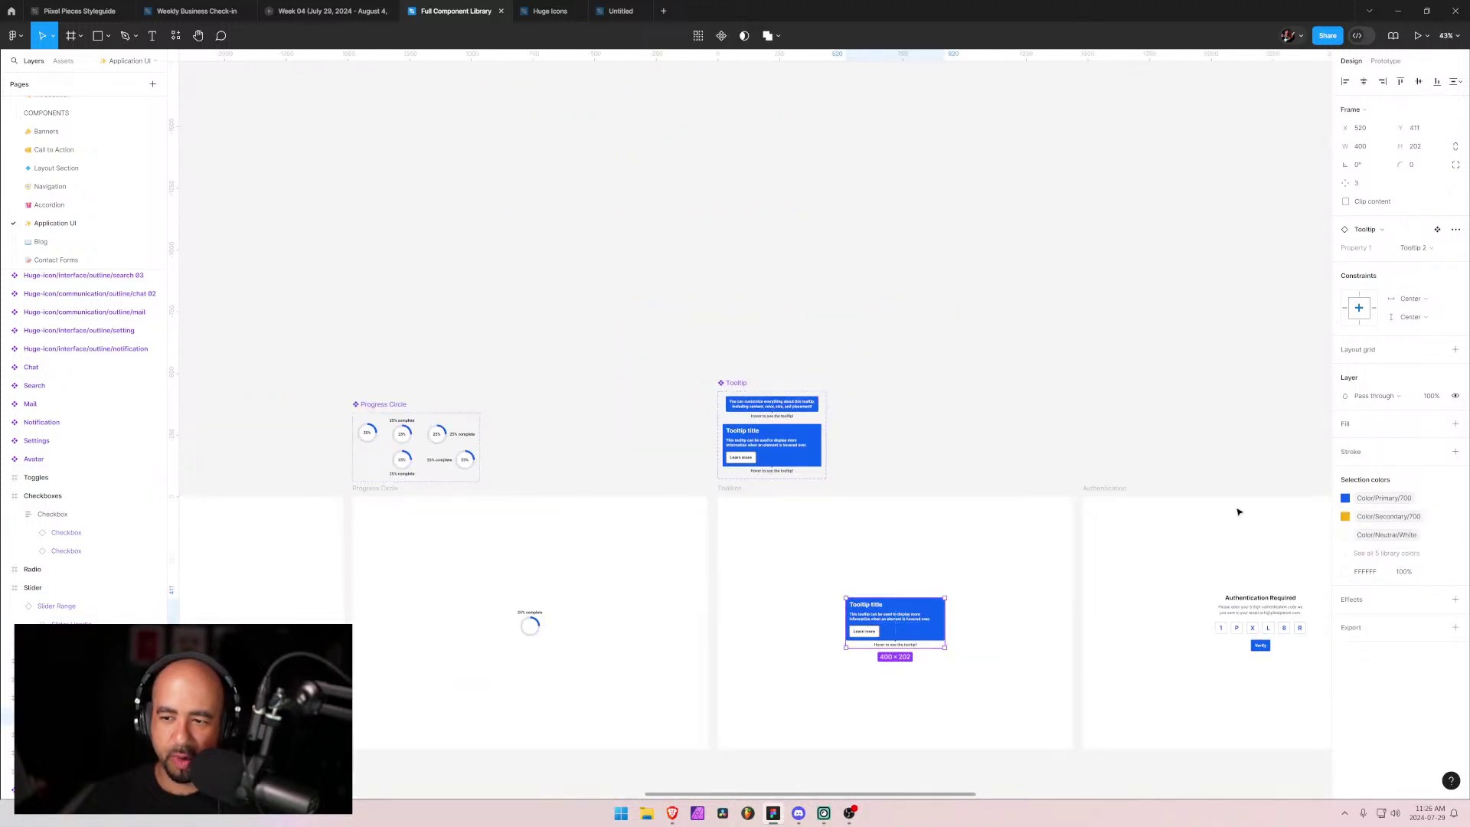
{"action": "left_click", "coordinate": [1413, 248]}
{"action": "left_click", "coordinate": [1394, 236]}
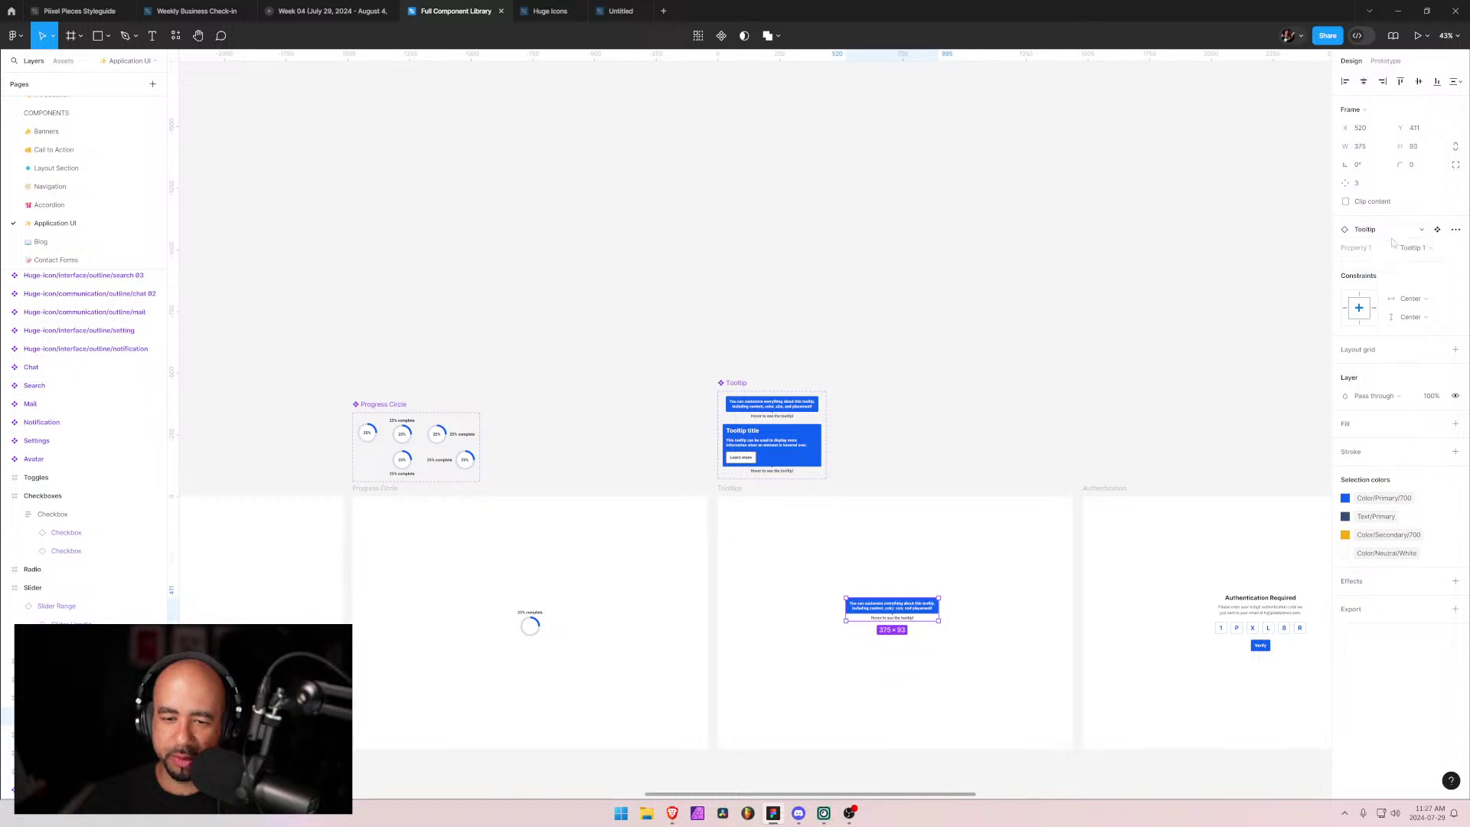
{"action": "left_click", "coordinate": [1416, 248]}
{"action": "left_click", "coordinate": [1401, 259]}
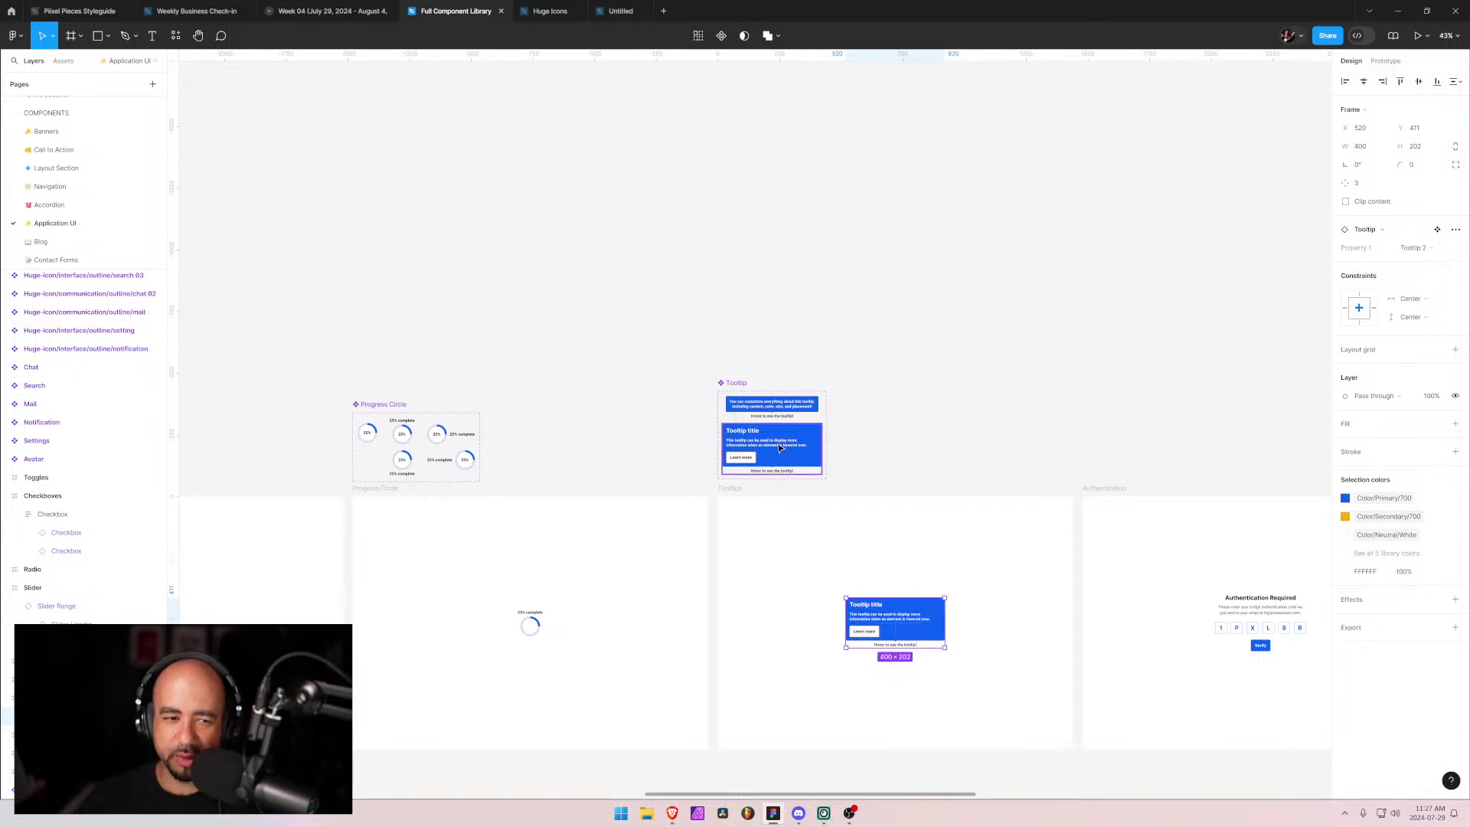
{"action": "left_click", "coordinate": [689, 488]}
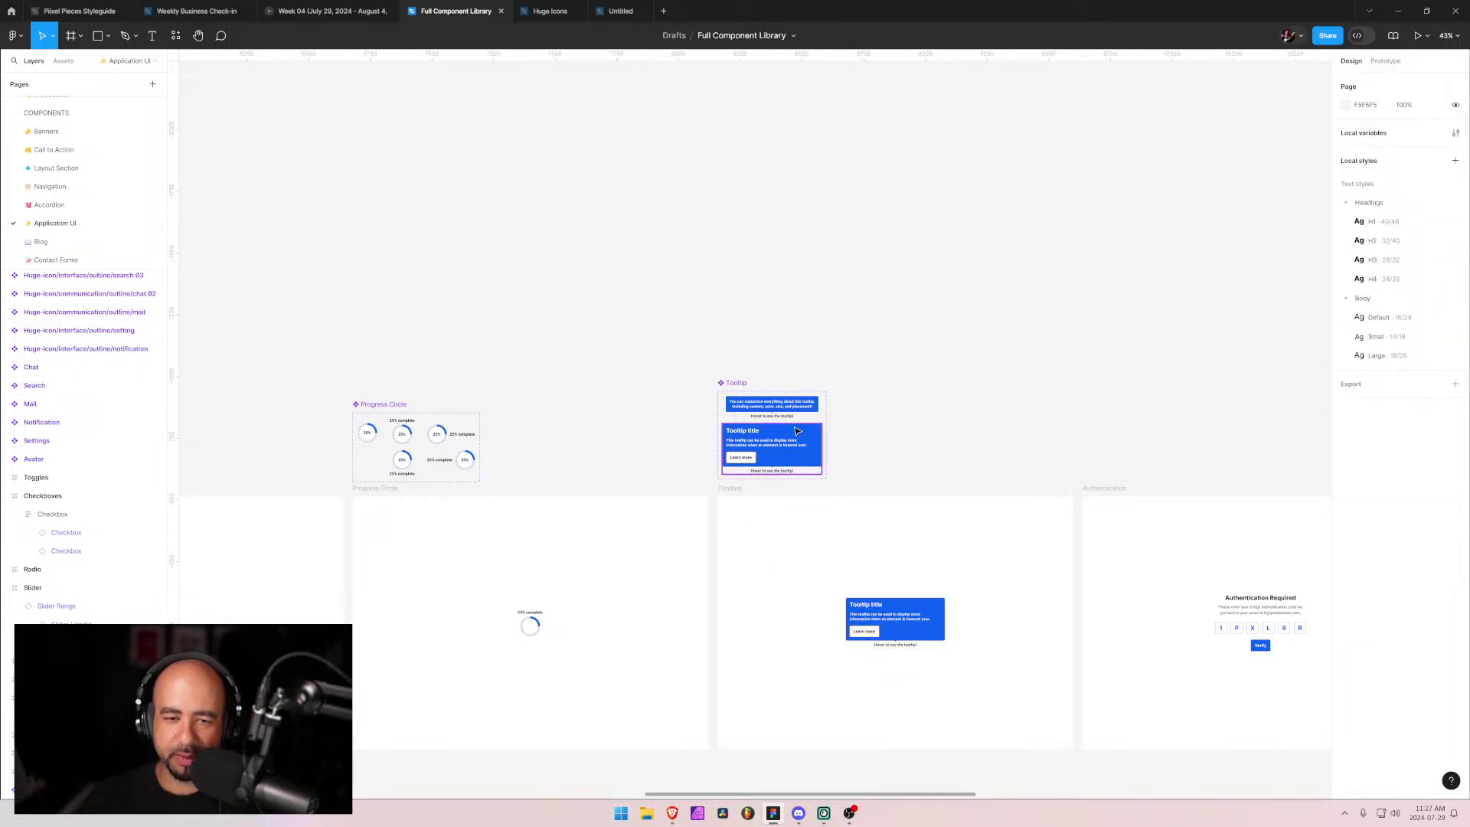
Step: Examine the Authentication frame's code entry form with its heading, character boxes and Verify button
{"action": "scroll", "coordinate": [754, 443], "scroll_direction": "up", "scroll_amount": 3}
{"action": "scroll", "coordinate": [755, 443], "scroll_direction": "down", "scroll_amount": 4}
{"action": "left_click_drag", "start_coordinate": [1106, 447], "coordinate": [590, 207]}
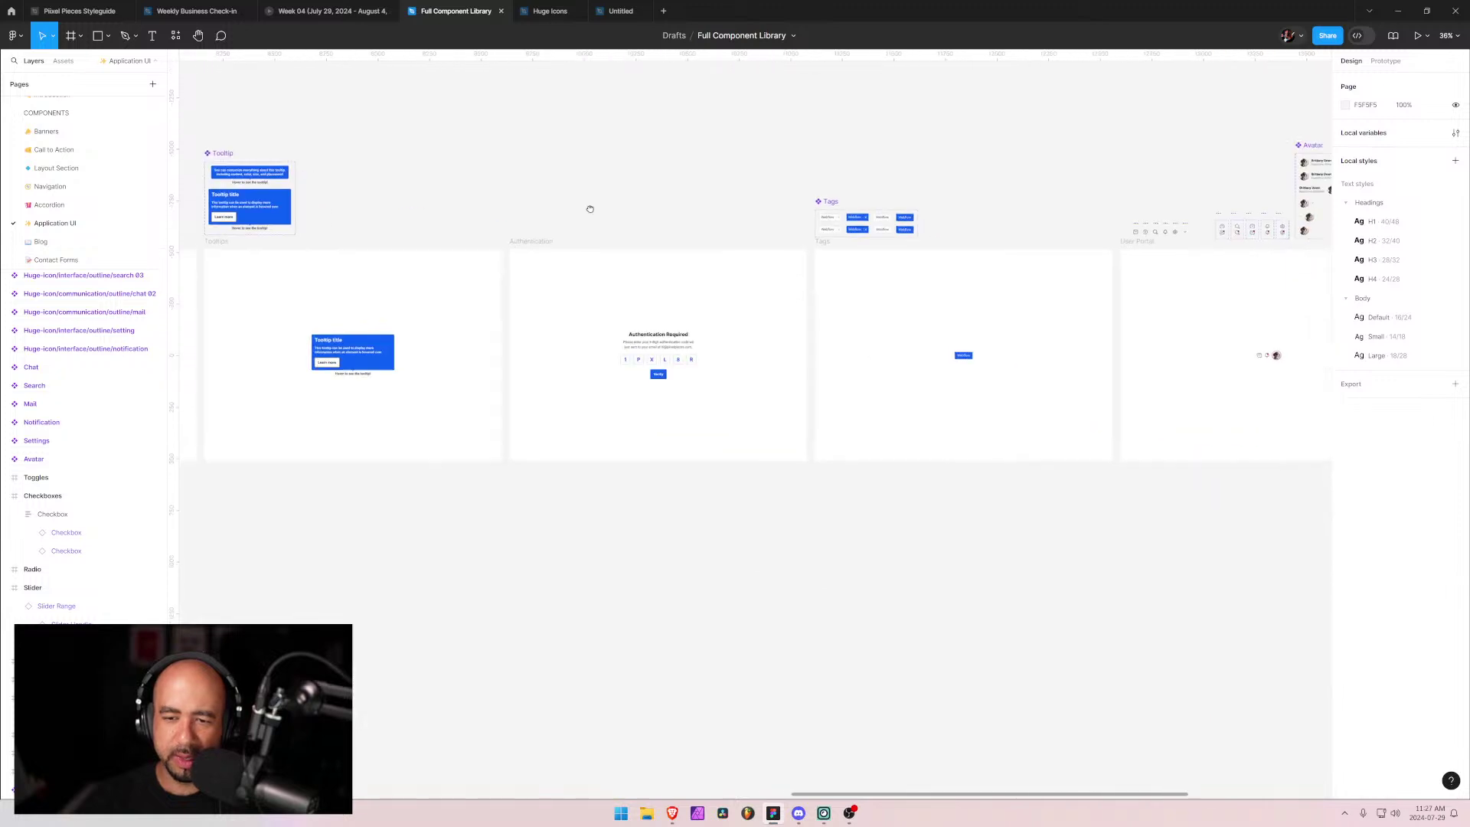
{"action": "scroll", "coordinate": [625, 334], "scroll_direction": "up", "scroll_amount": 1}
{"action": "scroll", "coordinate": [624, 335], "scroll_direction": "up", "scroll_amount": 4}
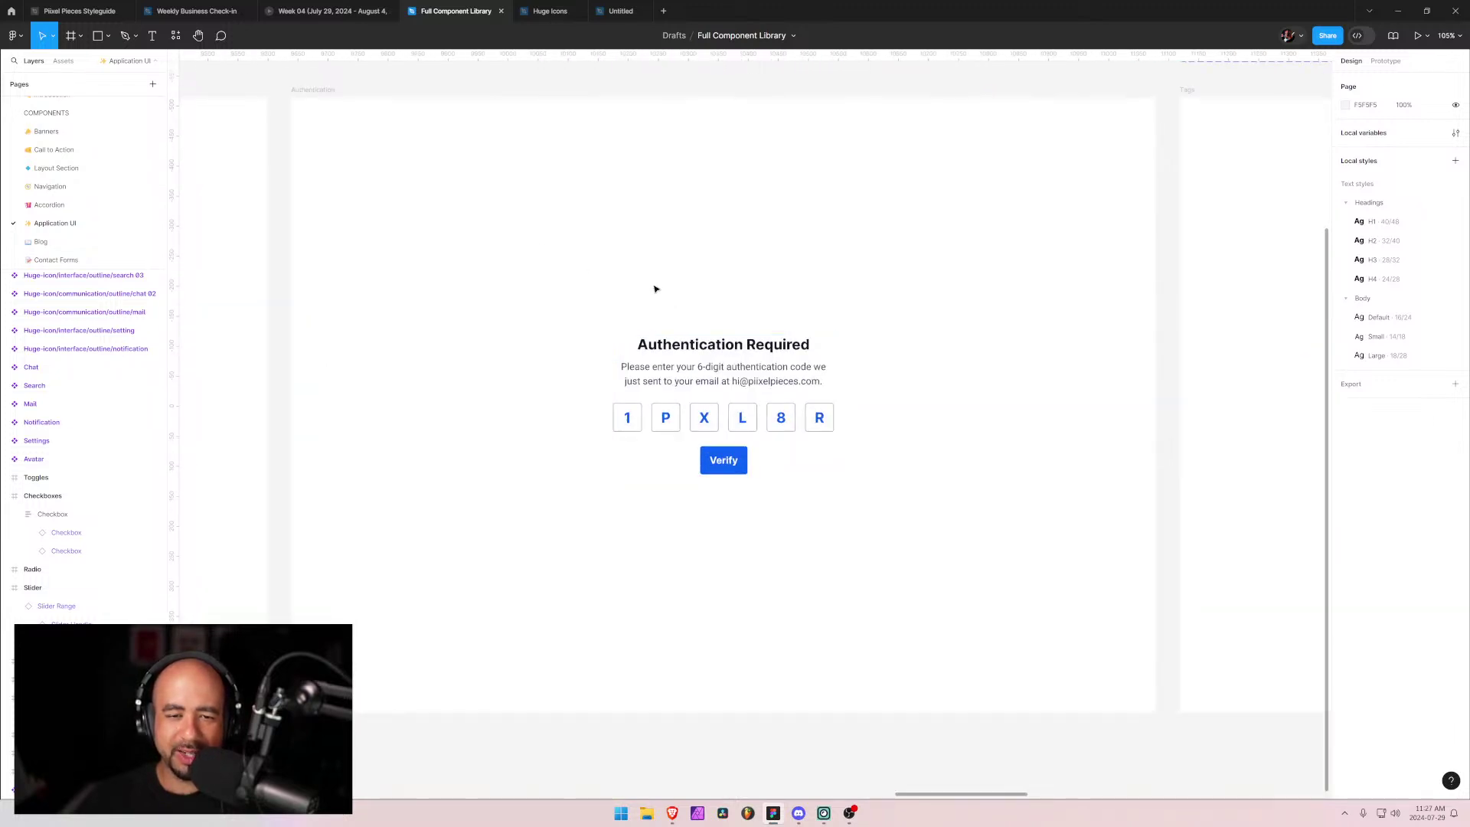
{"action": "scroll", "coordinate": [663, 257], "scroll_direction": "down", "scroll_amount": 1}
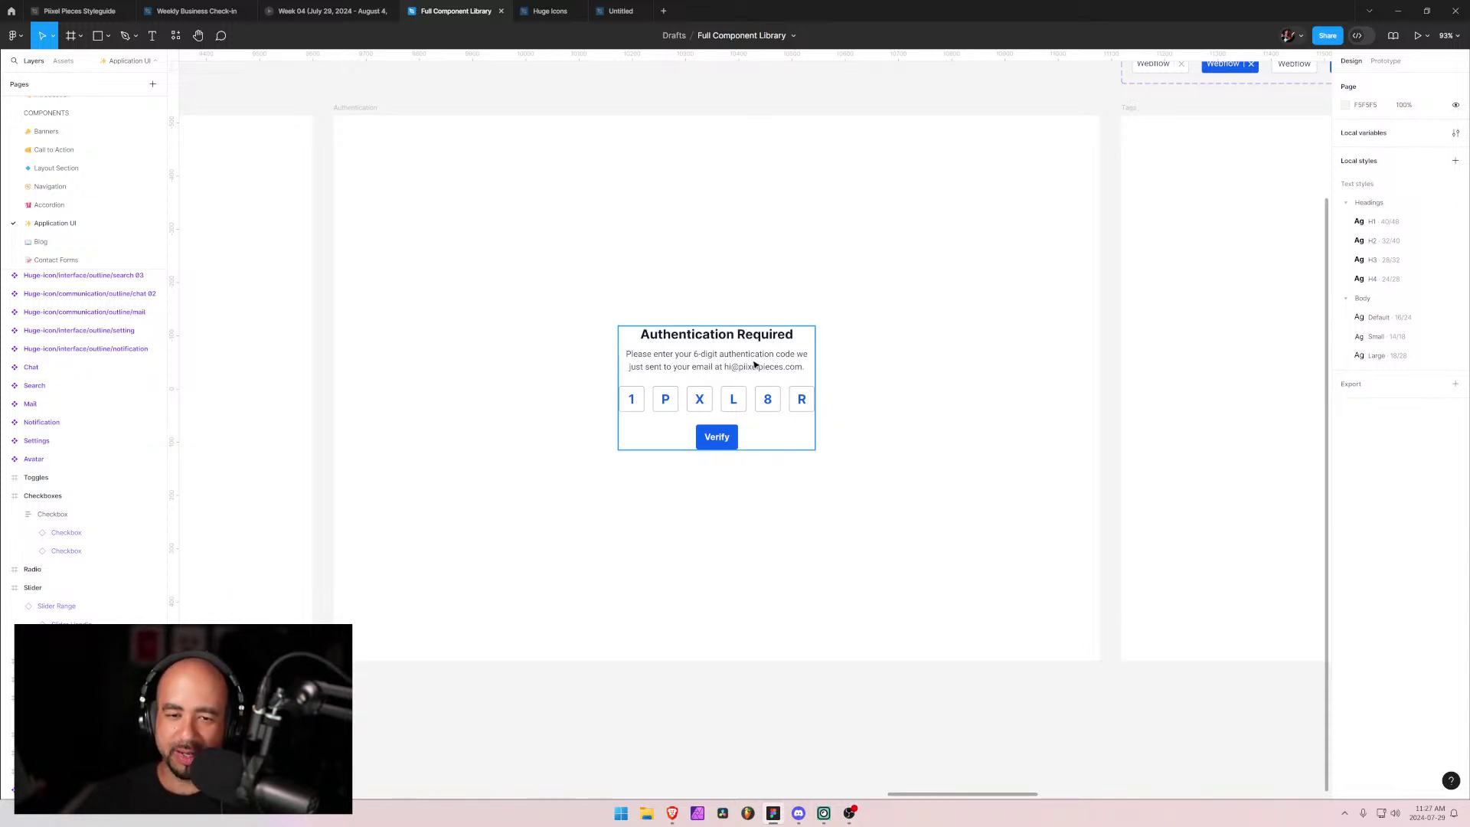
{"action": "scroll", "coordinate": [827, 312], "scroll_direction": "down", "scroll_amount": 3}
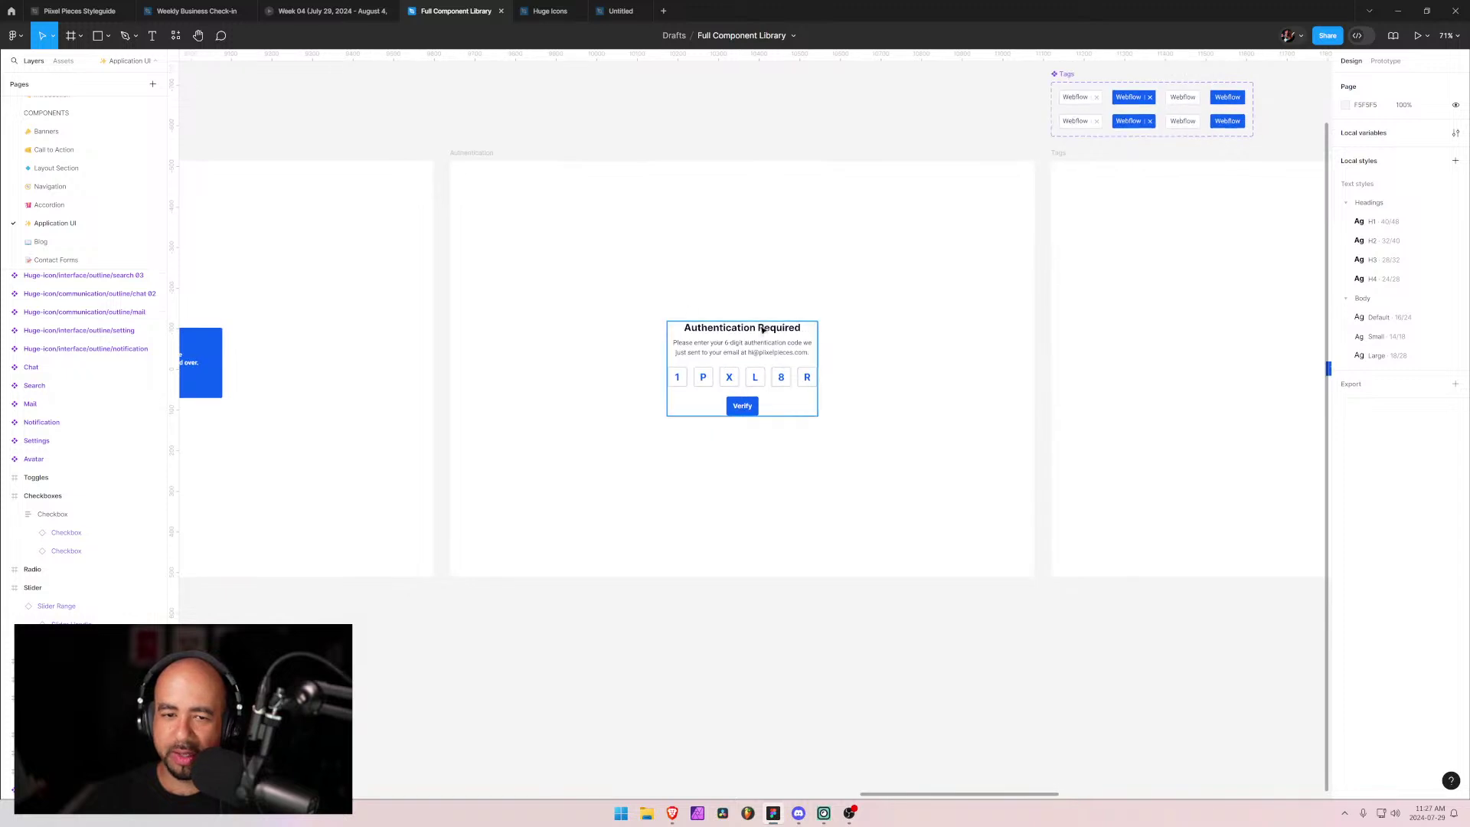
{"action": "scroll", "coordinate": [722, 308], "scroll_direction": "up", "scroll_amount": 5}
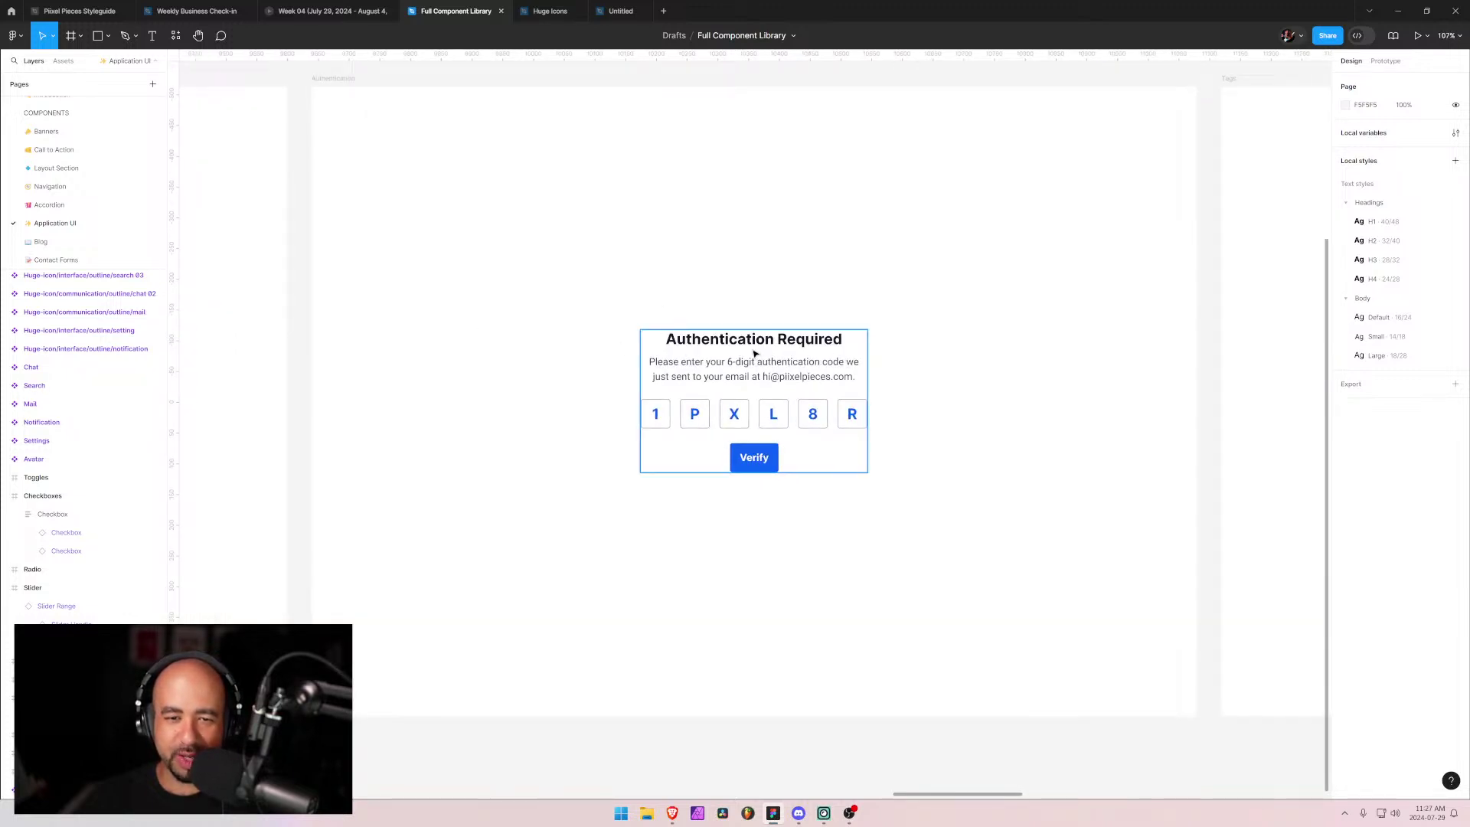
Step: Examine the Tags component set and the User Portal icon and Avatar component sets
{"action": "scroll", "coordinate": [755, 338], "scroll_direction": "down", "scroll_amount": 3}
{"action": "left_click_drag", "start_coordinate": [922, 191], "coordinate": [536, 334]}
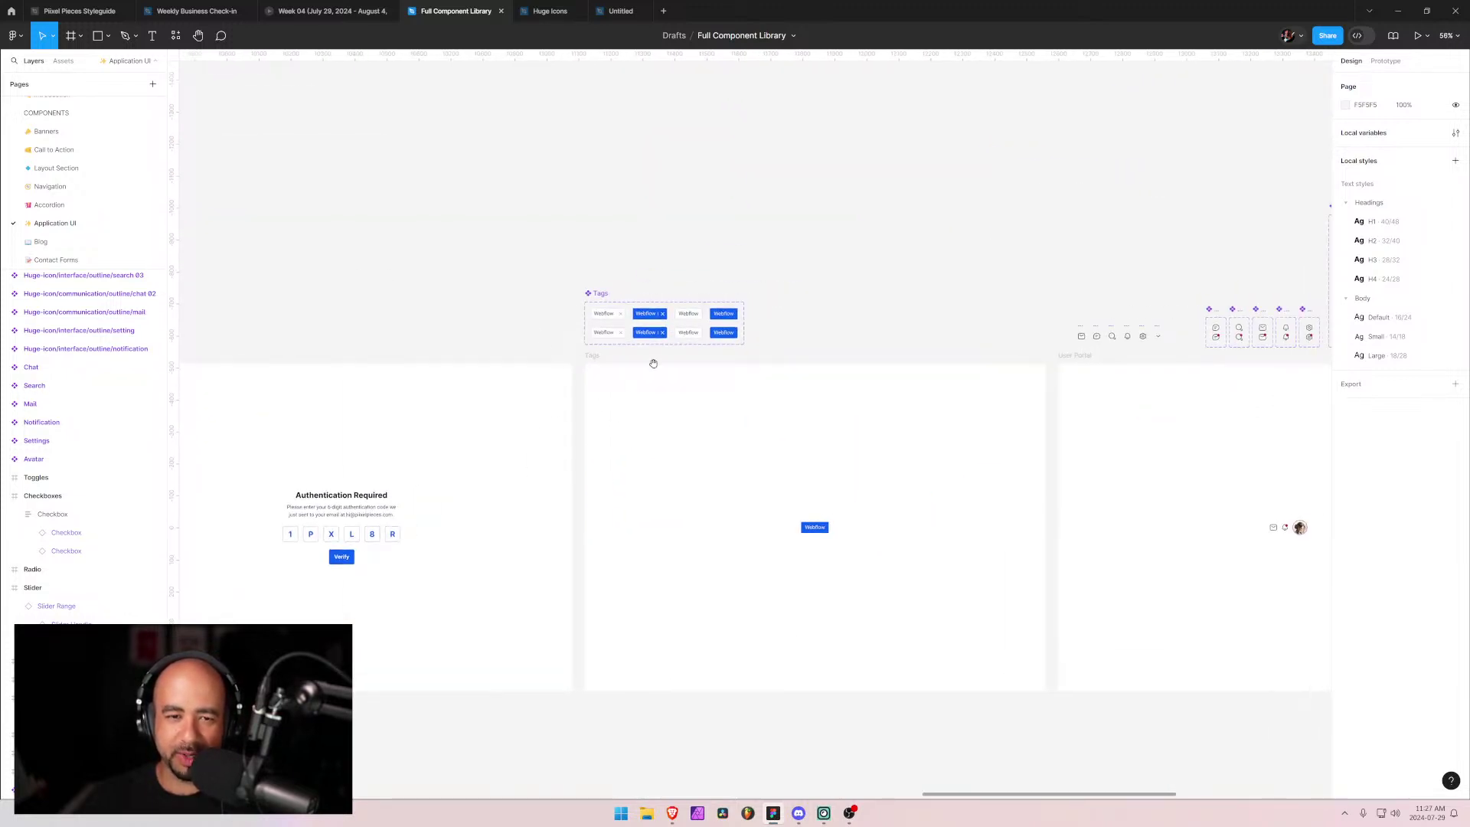
{"action": "scroll", "coordinate": [722, 394], "scroll_direction": "up", "scroll_amount": 5}
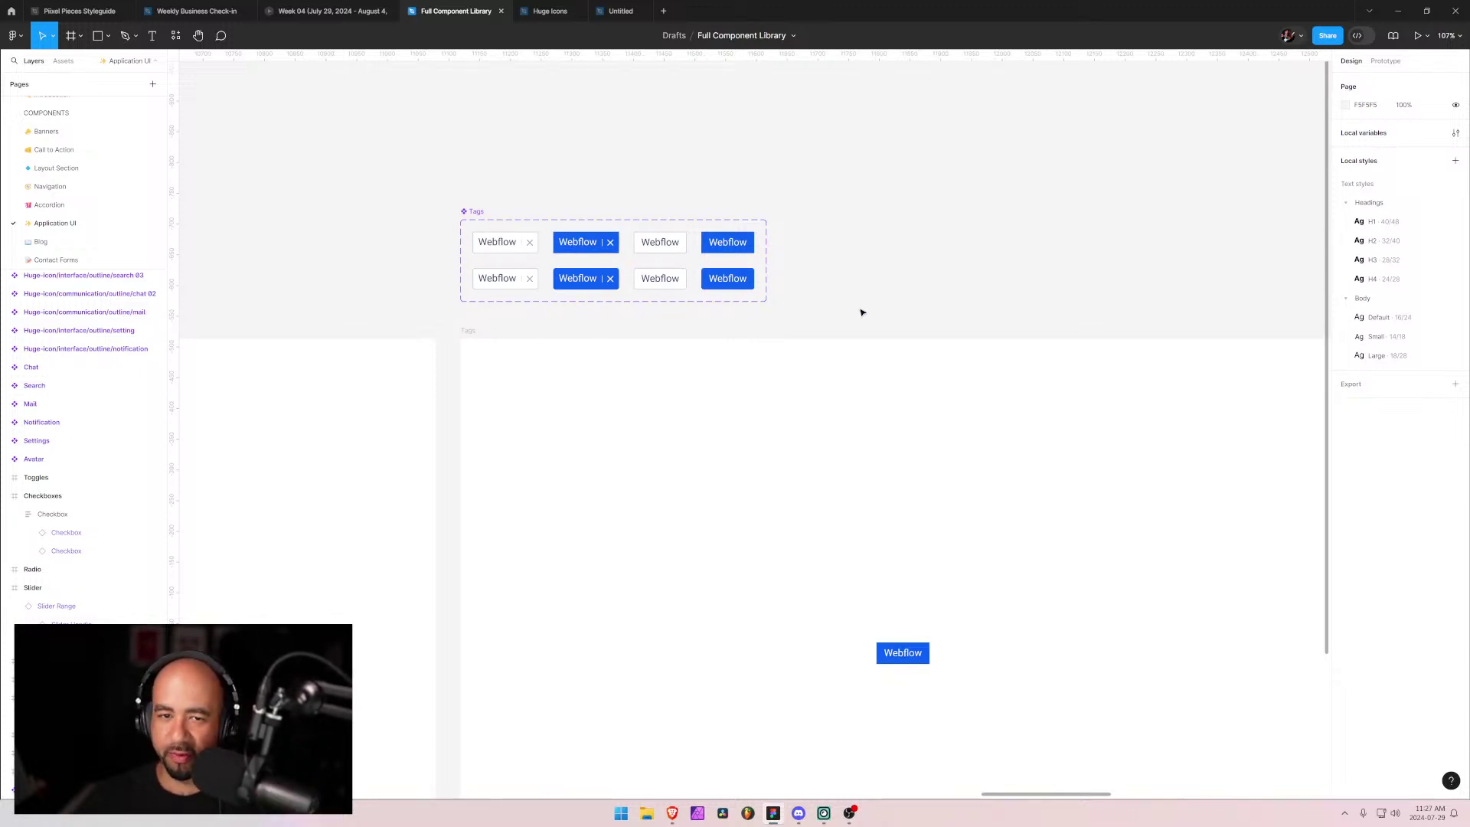
{"action": "scroll", "coordinate": [1000, 329], "scroll_direction": "right", "scroll_amount": 10}
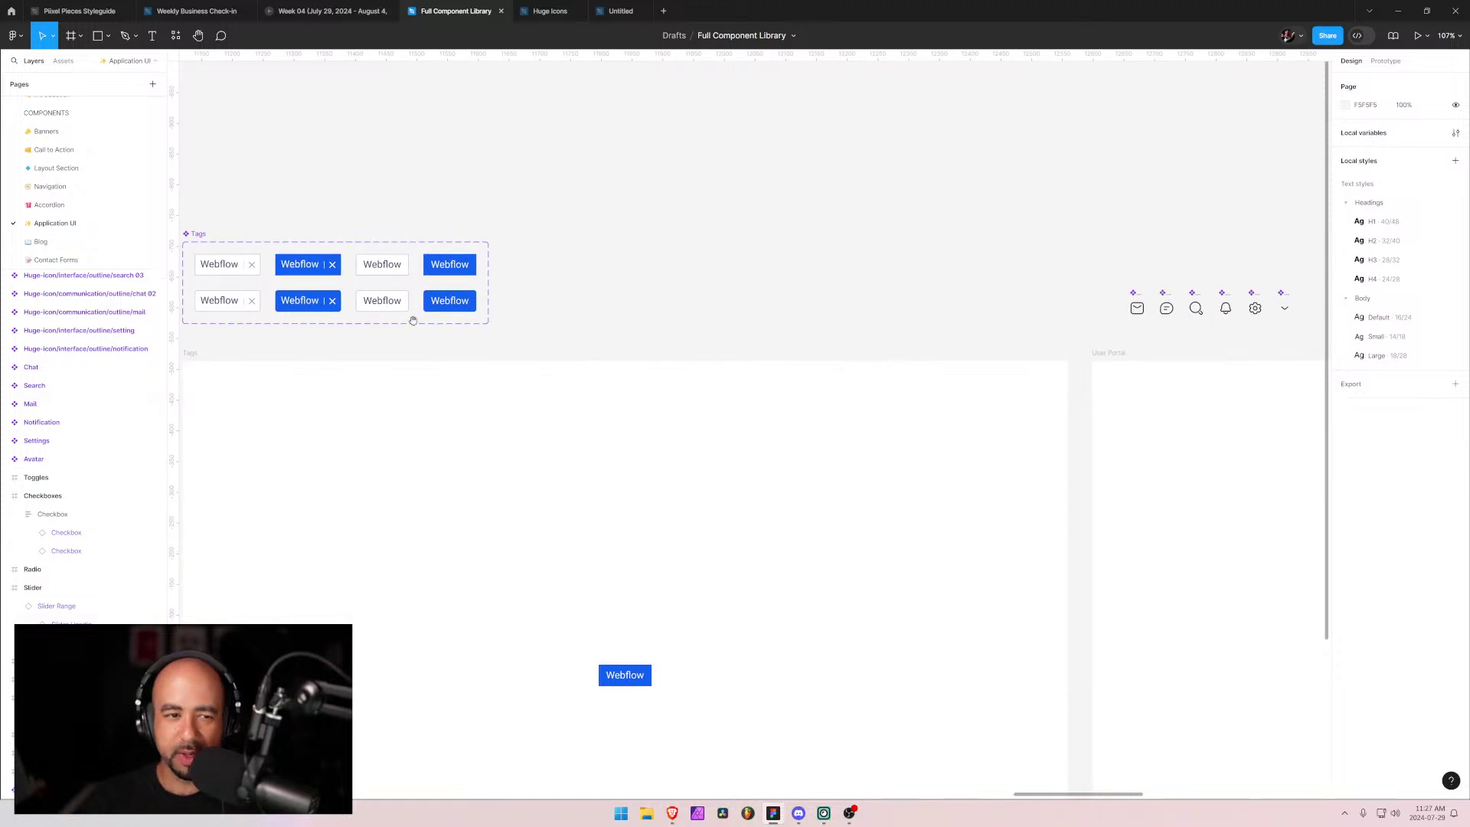
{"action": "scroll", "coordinate": [805, 378], "scroll_direction": "right", "scroll_amount": 5}
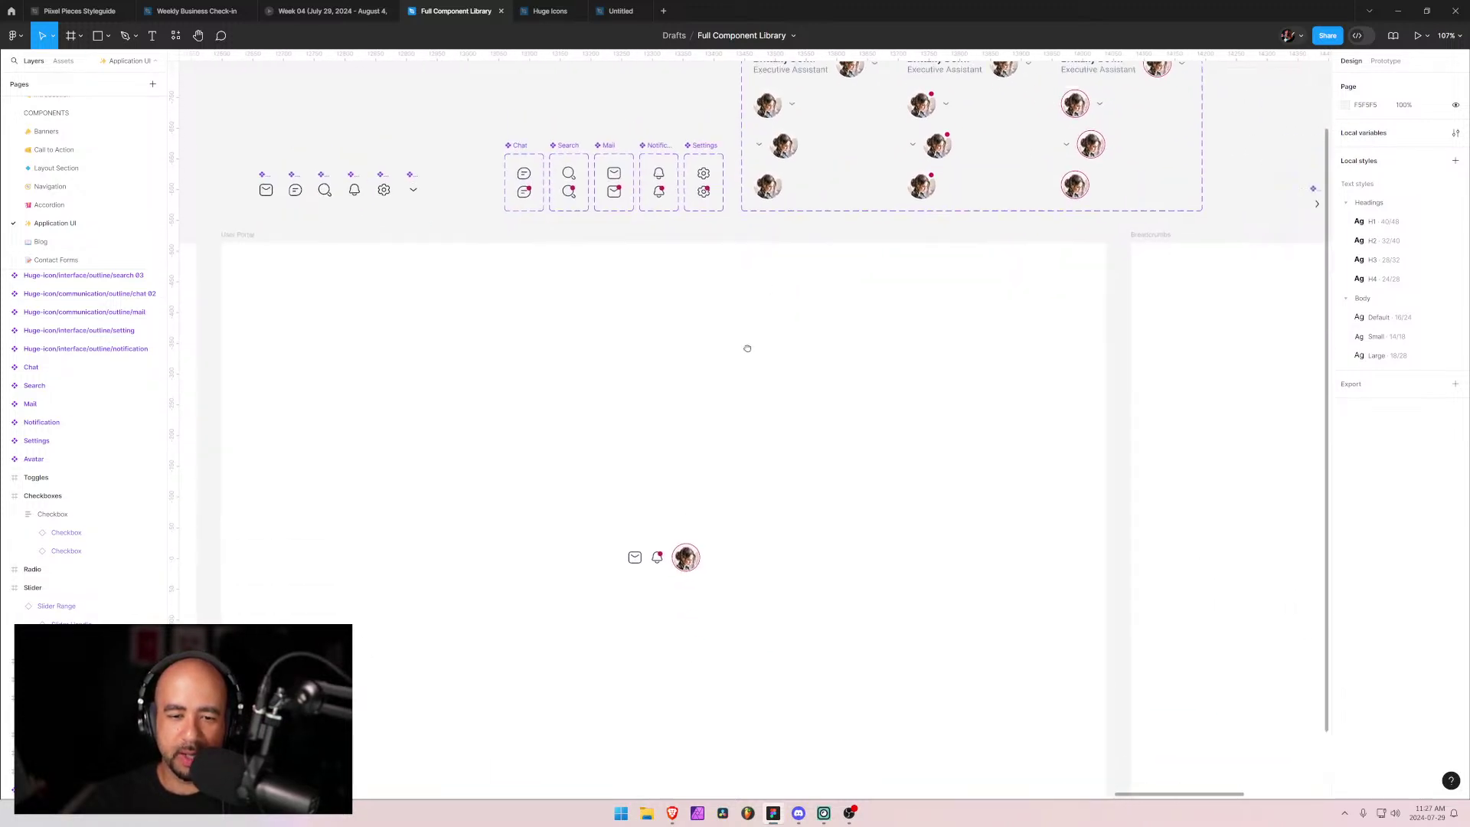
{"action": "scroll", "coordinate": [749, 344], "scroll_direction": "up", "scroll_amount": 5}
{"action": "scroll", "coordinate": [677, 458], "scroll_direction": "down", "scroll_amount": 3}
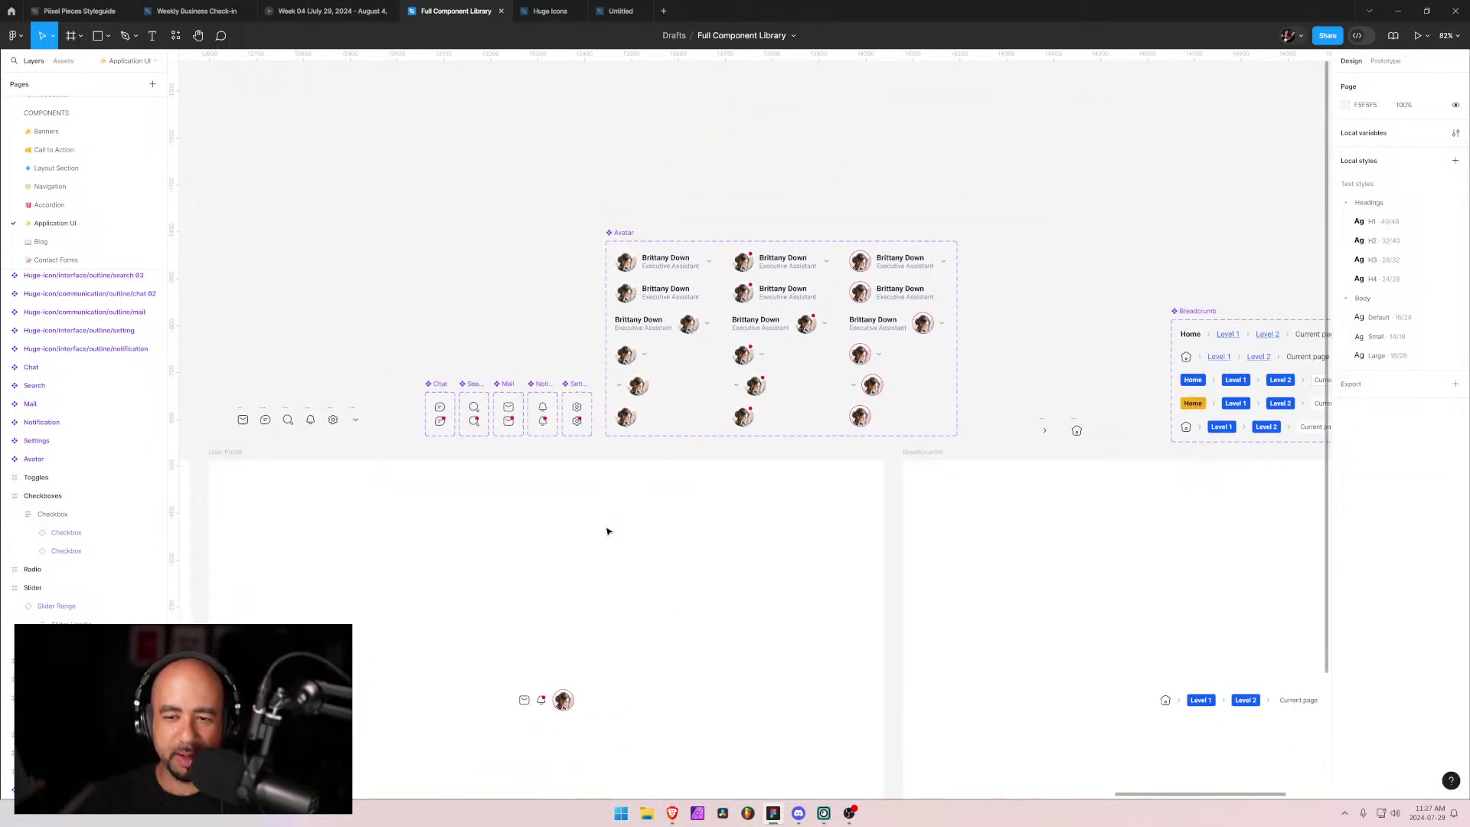
Step: Inspect the User Portal row, the Full Text Right and Full Text Left avatar variants, and the job title text nested in the latter
{"action": "scroll", "coordinate": [607, 529], "scroll_direction": "down", "scroll_amount": 4}
{"action": "left_click", "coordinate": [598, 562]}
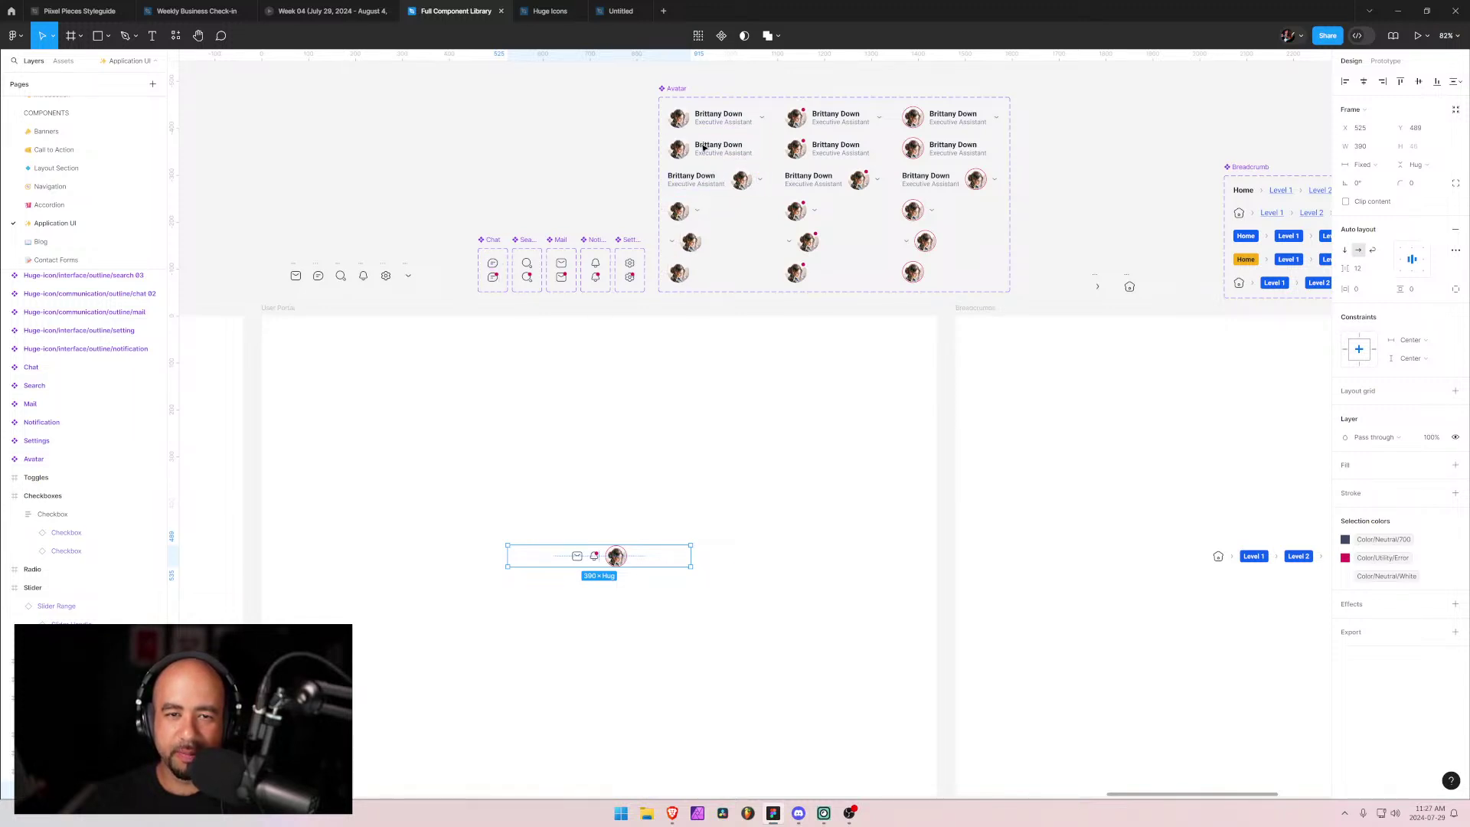
{"action": "left_click", "coordinate": [706, 121]}
{"action": "left_click", "coordinate": [702, 147]}
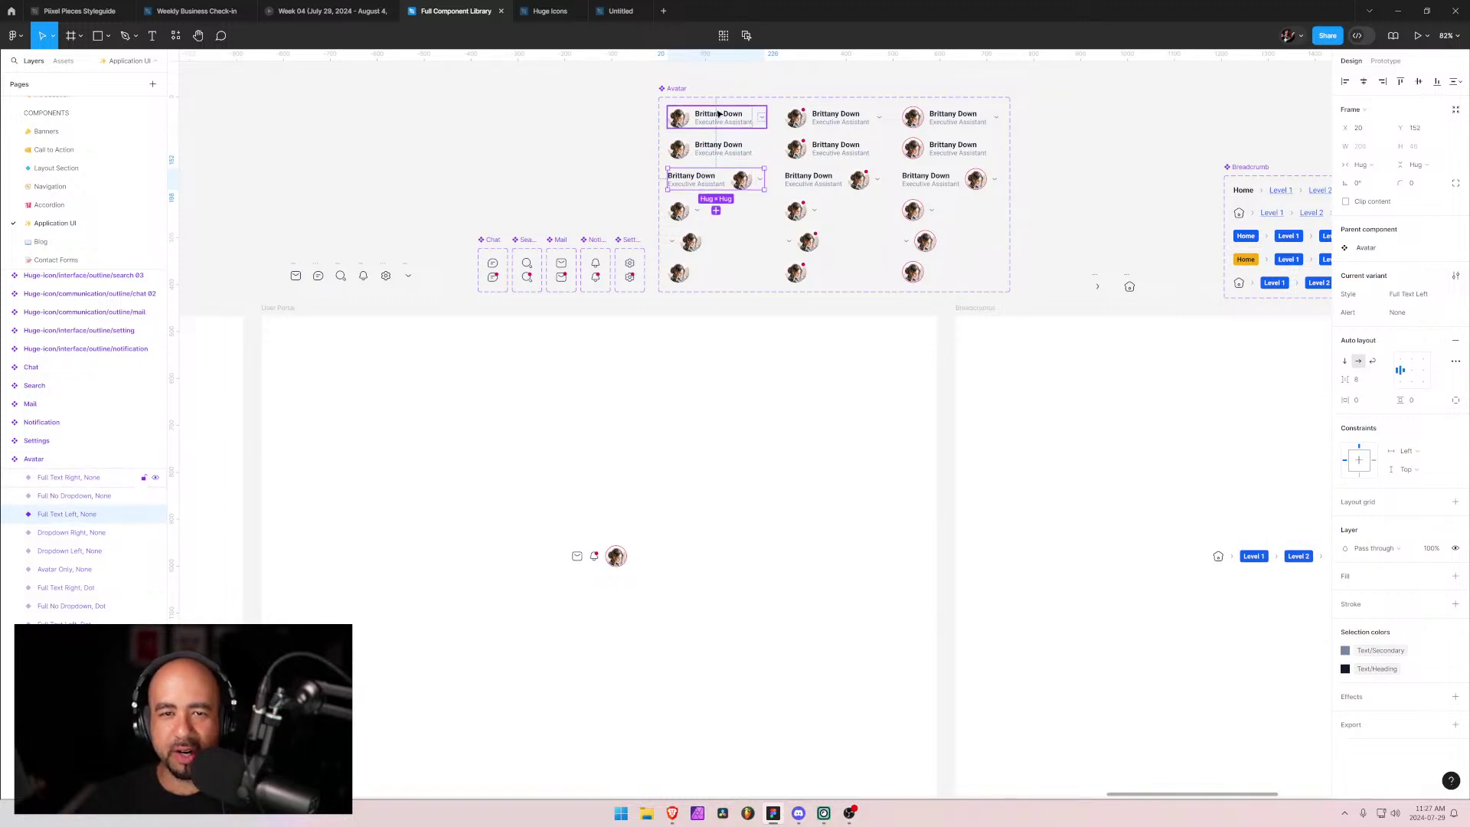
{"action": "left_click", "coordinate": [749, 122]}
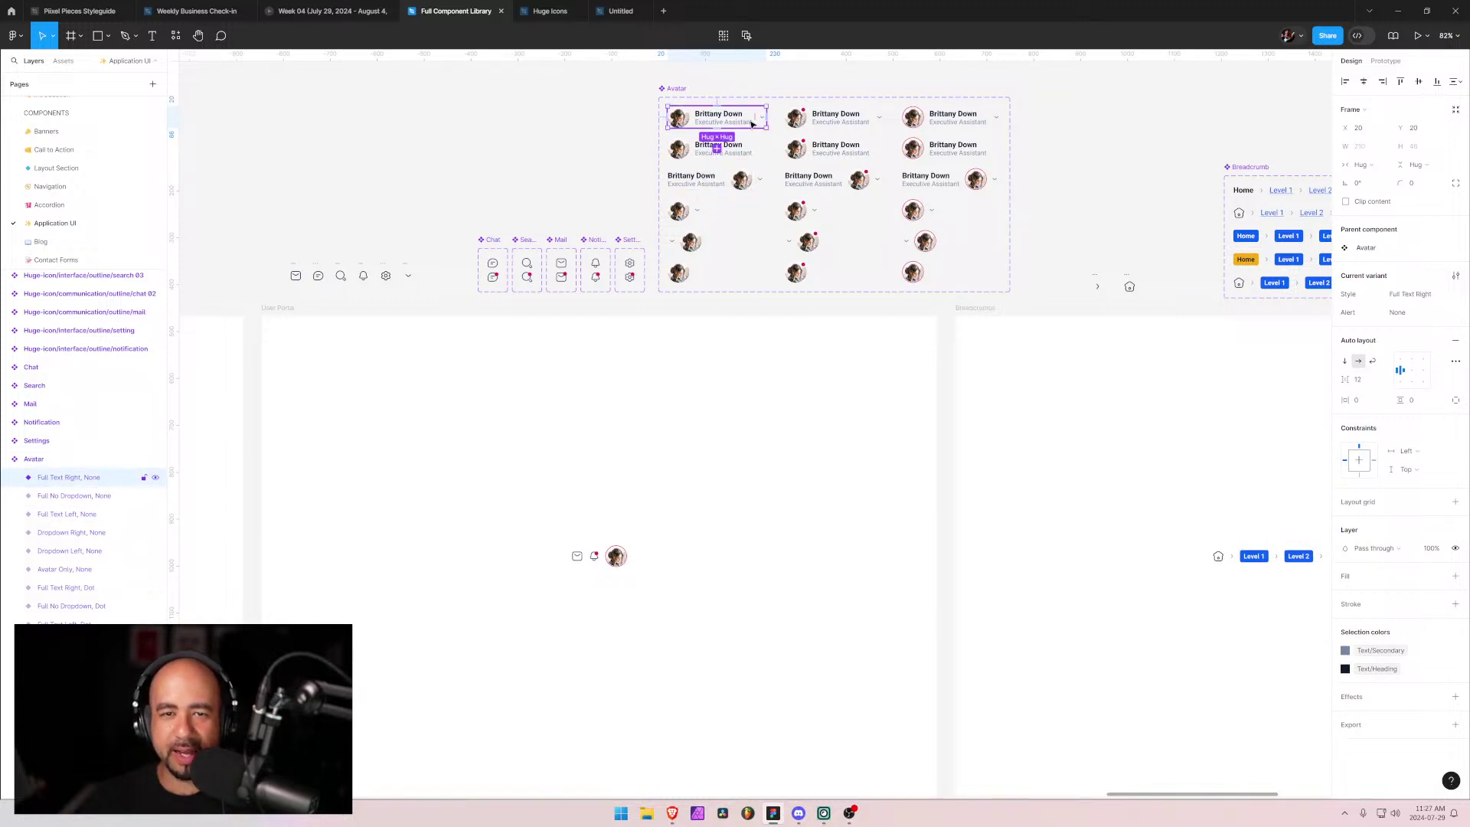
{"action": "left_click", "coordinate": [714, 187]}
{"action": "left_click", "coordinate": [708, 187]}
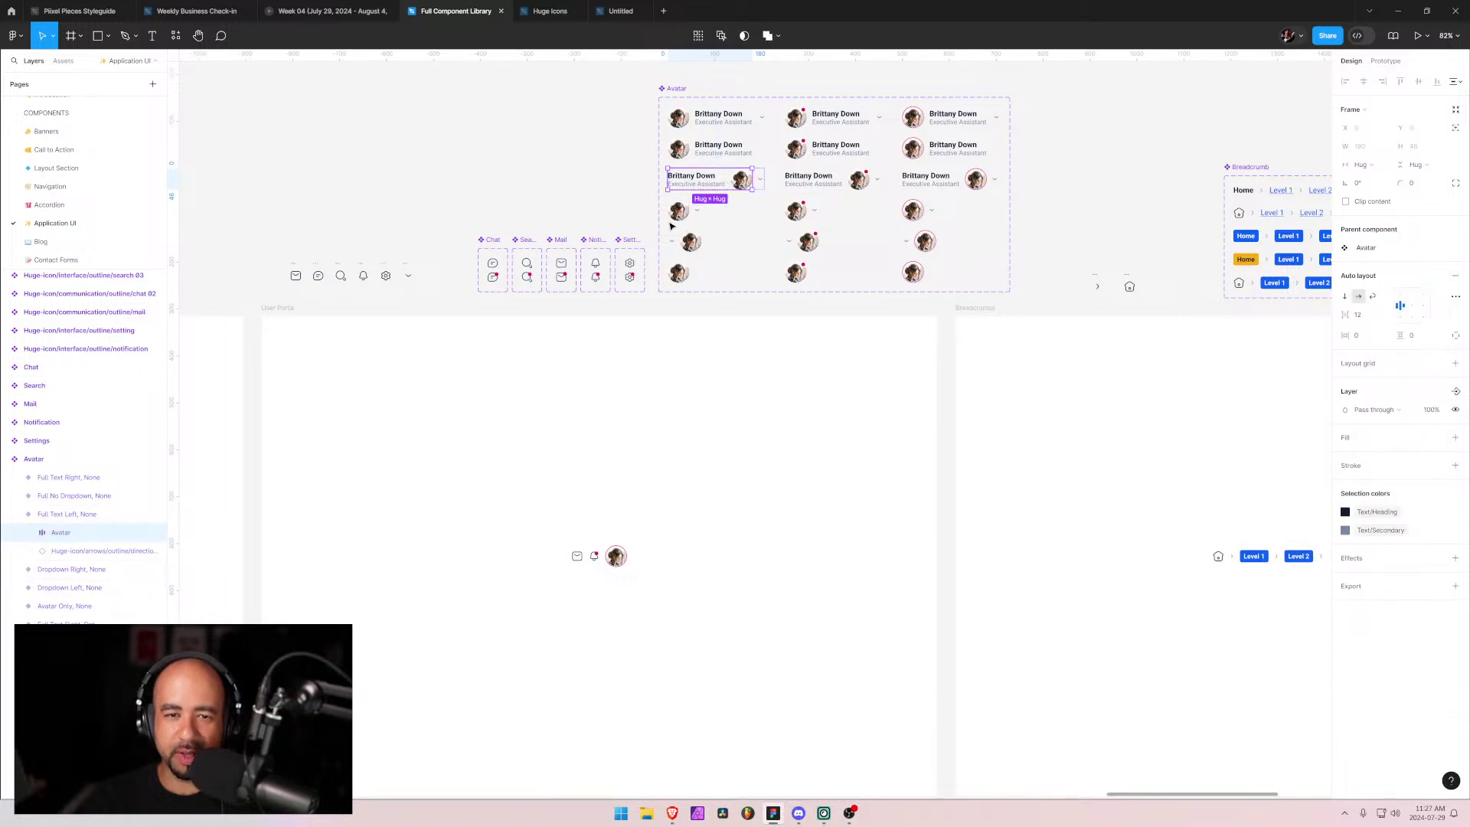
{"action": "scroll", "coordinate": [699, 185], "scroll_direction": "up", "scroll_amount": 5}
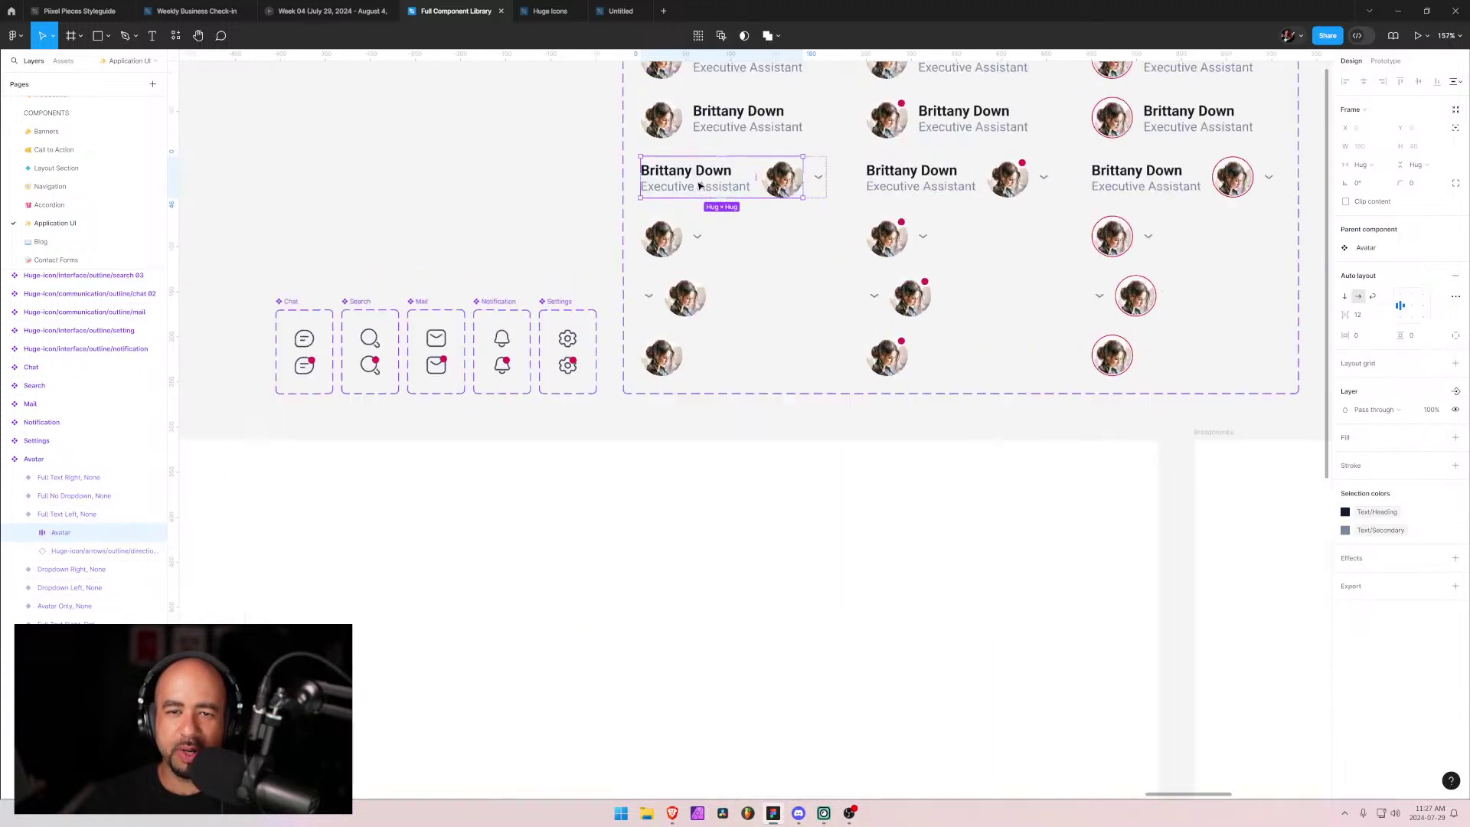
{"action": "double_click", "coordinate": [694, 190]}
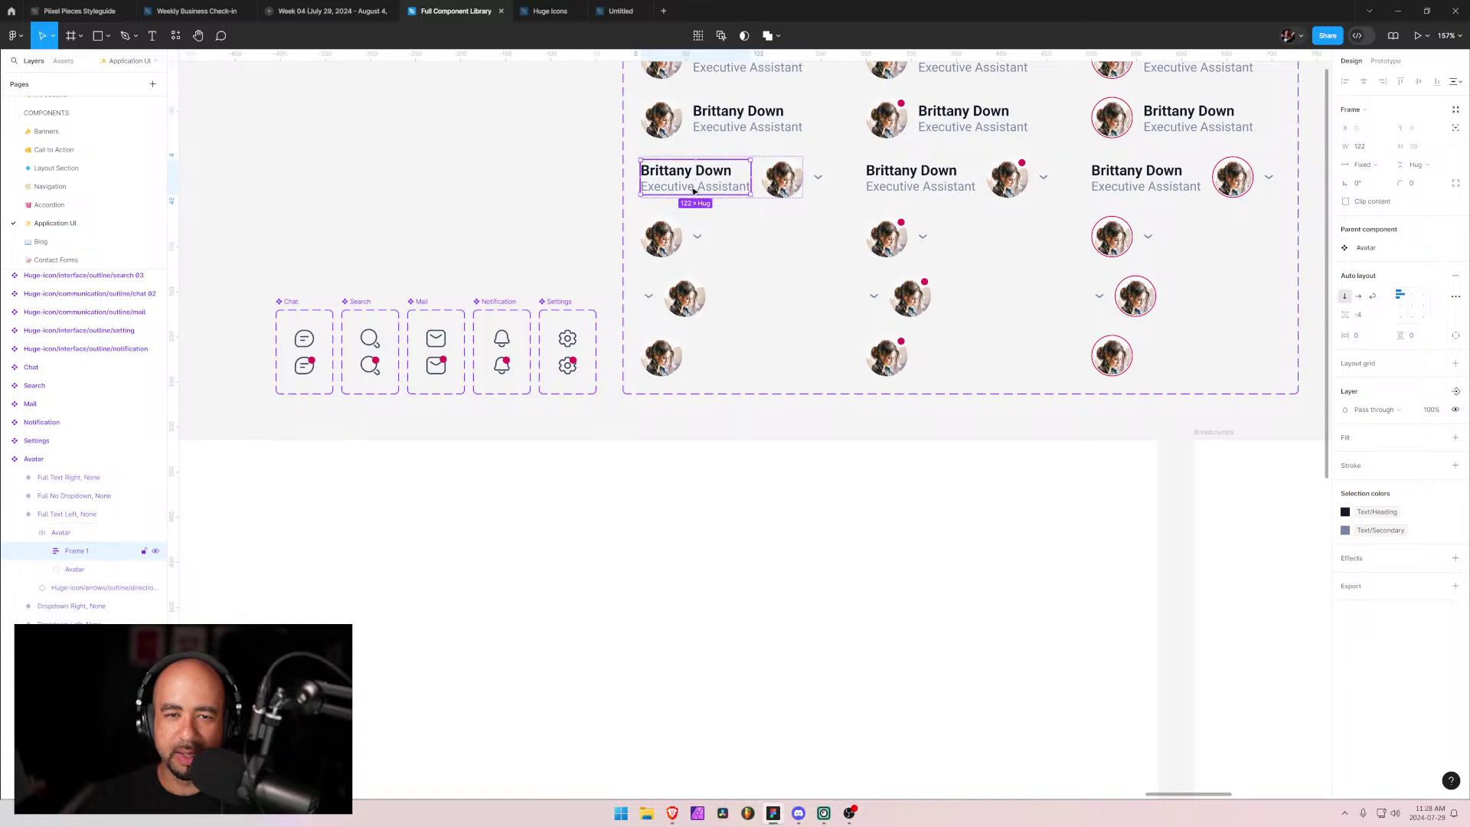
{"action": "left_click", "coordinate": [695, 191]}
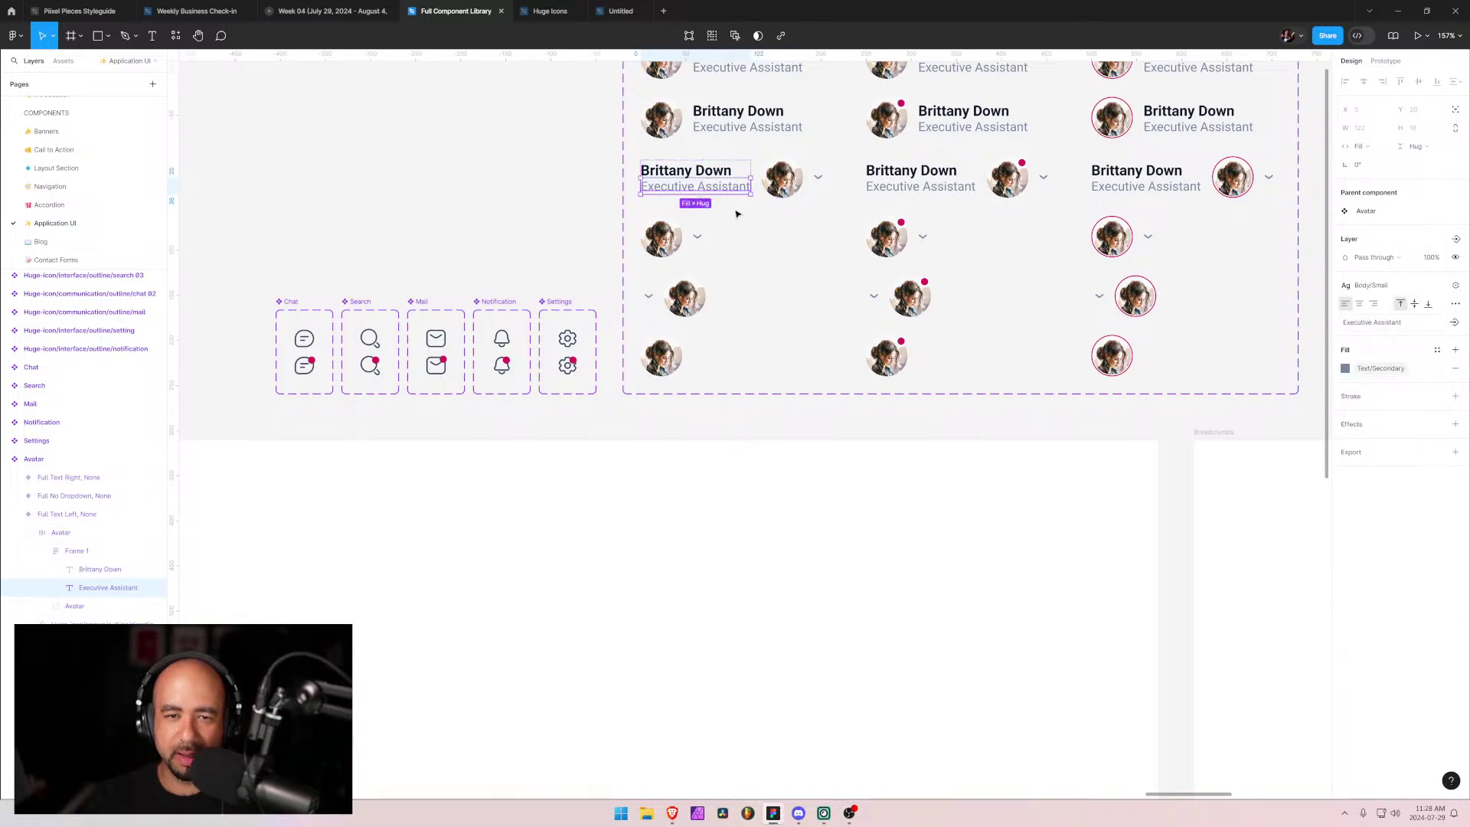
{"action": "key", "text": "Escape"}
{"action": "scroll", "coordinate": [749, 223], "scroll_direction": "down", "scroll_amount": 8}
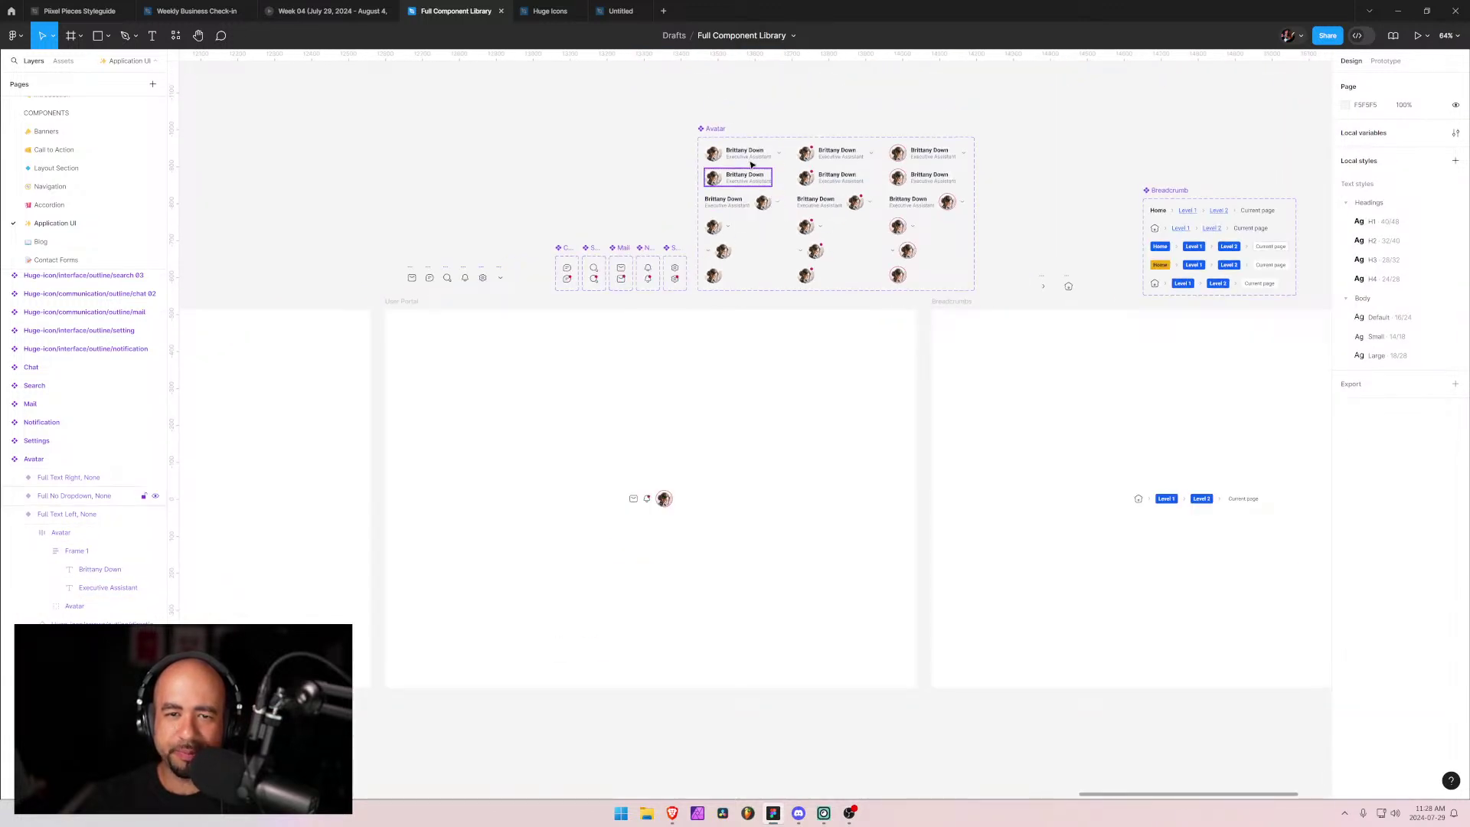
{"action": "scroll", "coordinate": [813, 161], "scroll_direction": "up", "scroll_amount": 6}
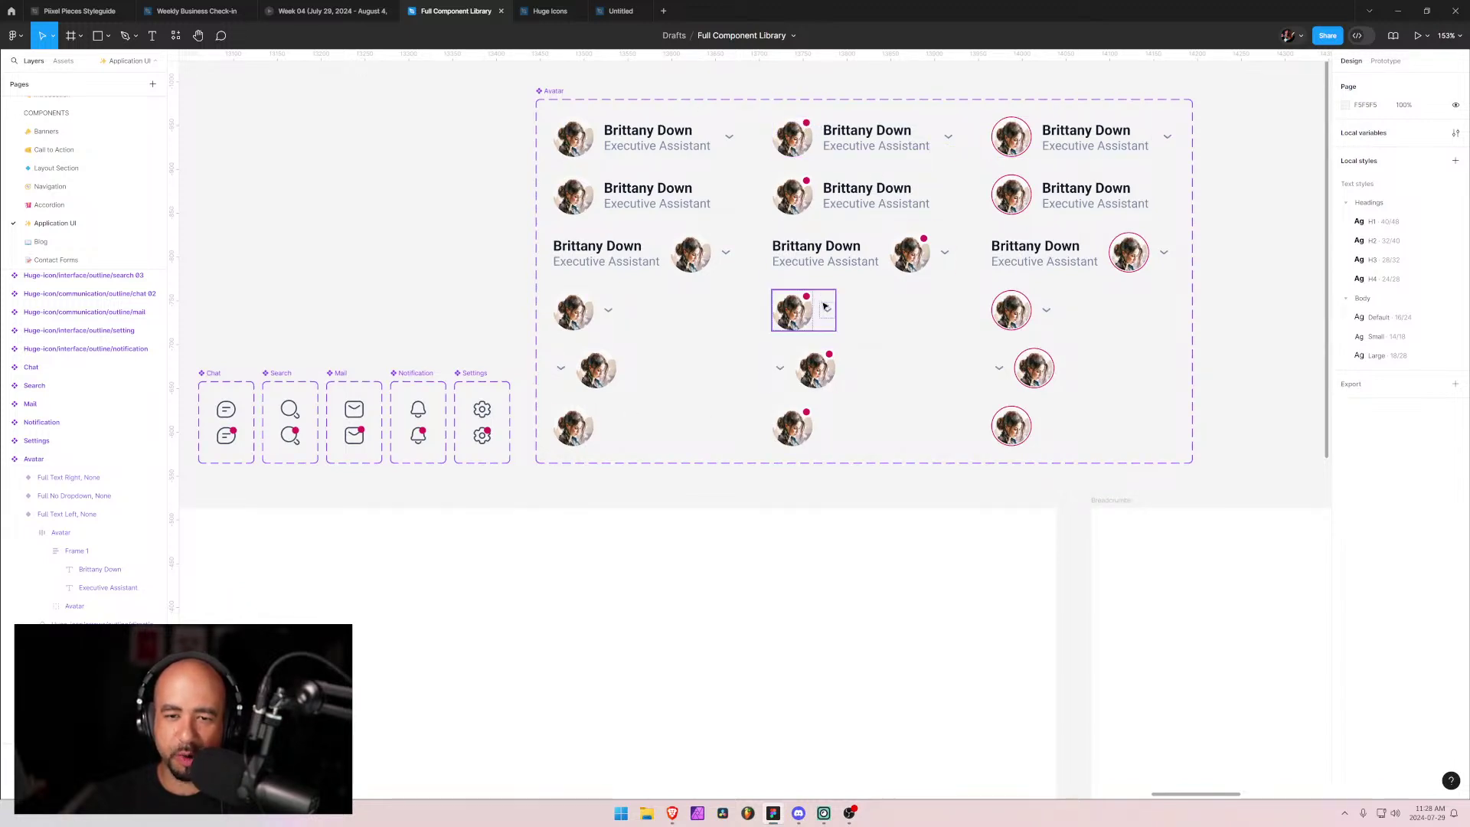
Step: Try the Dropdown Left style on the avatar instance in the User Portal frame, and set its style to Full No Dropdown
{"action": "left_click_drag", "start_coordinate": [552, 667], "coordinate": [660, 352]}
{"action": "scroll", "coordinate": [660, 352], "scroll_direction": "down", "scroll_amount": 5}
{"action": "left_click", "coordinate": [608, 437]}
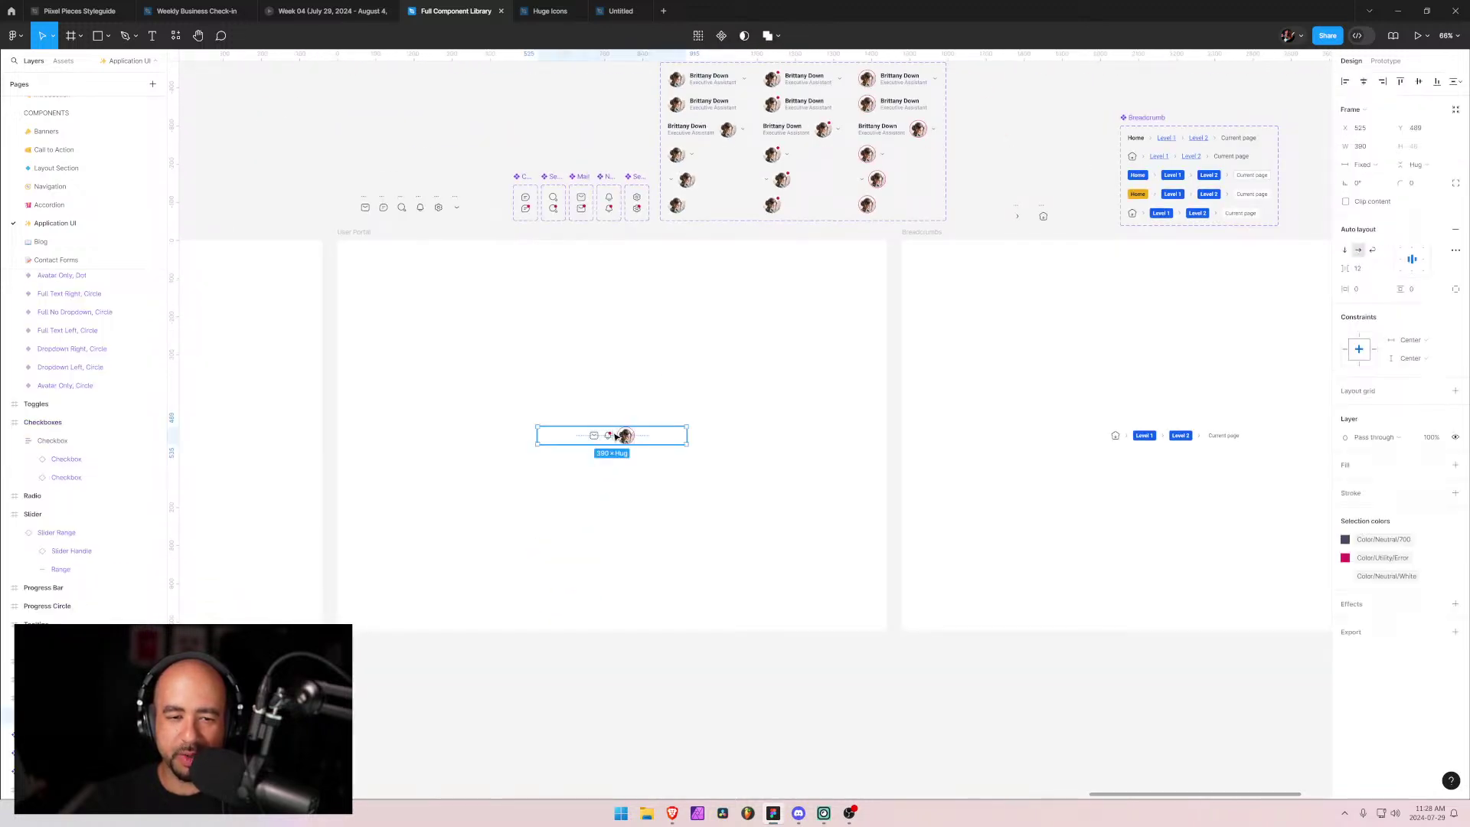
{"action": "scroll", "coordinate": [607, 437], "scroll_direction": "up", "scroll_amount": 3}
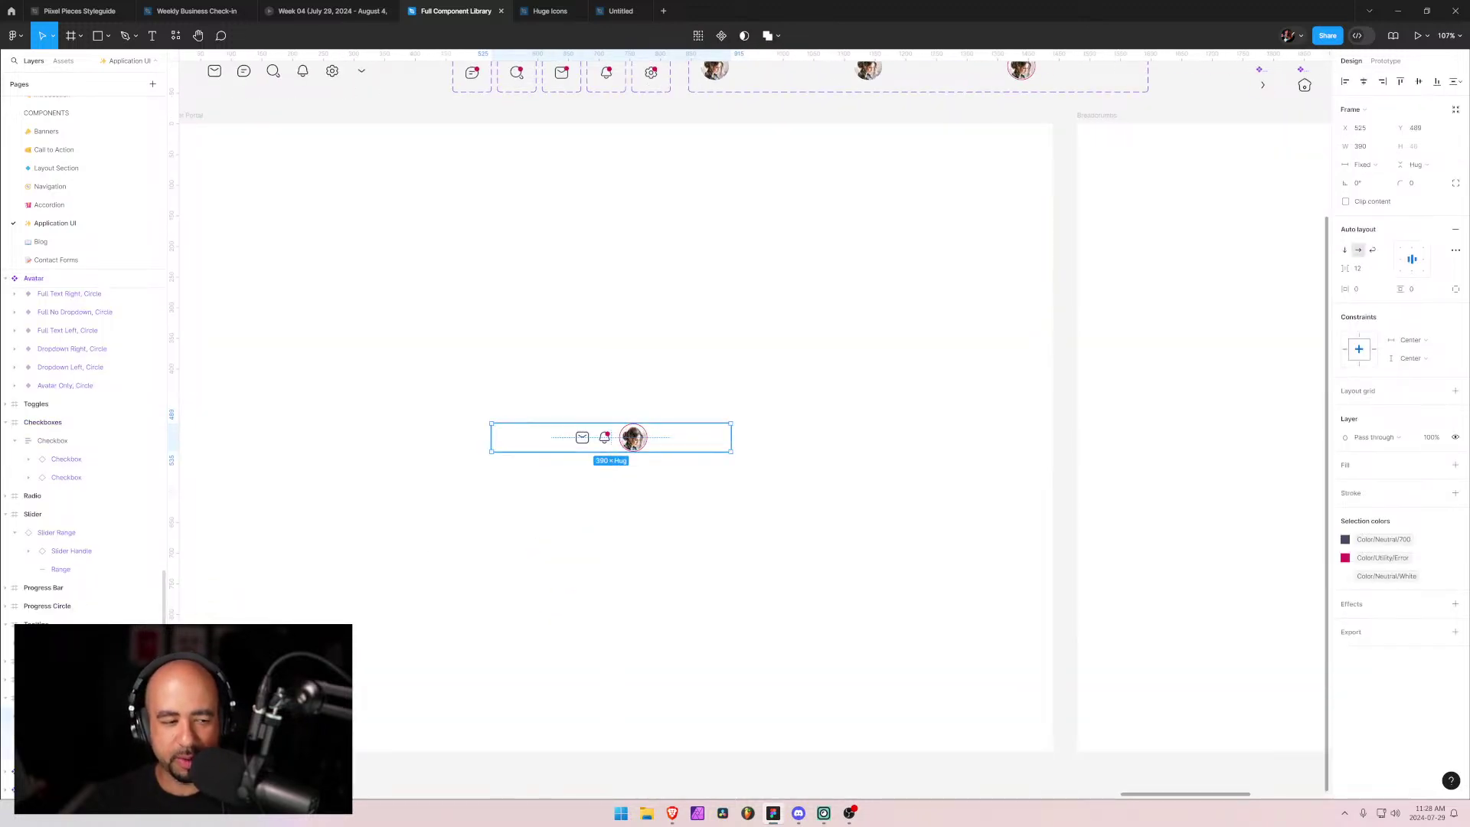
{"action": "left_click", "coordinate": [634, 437]}
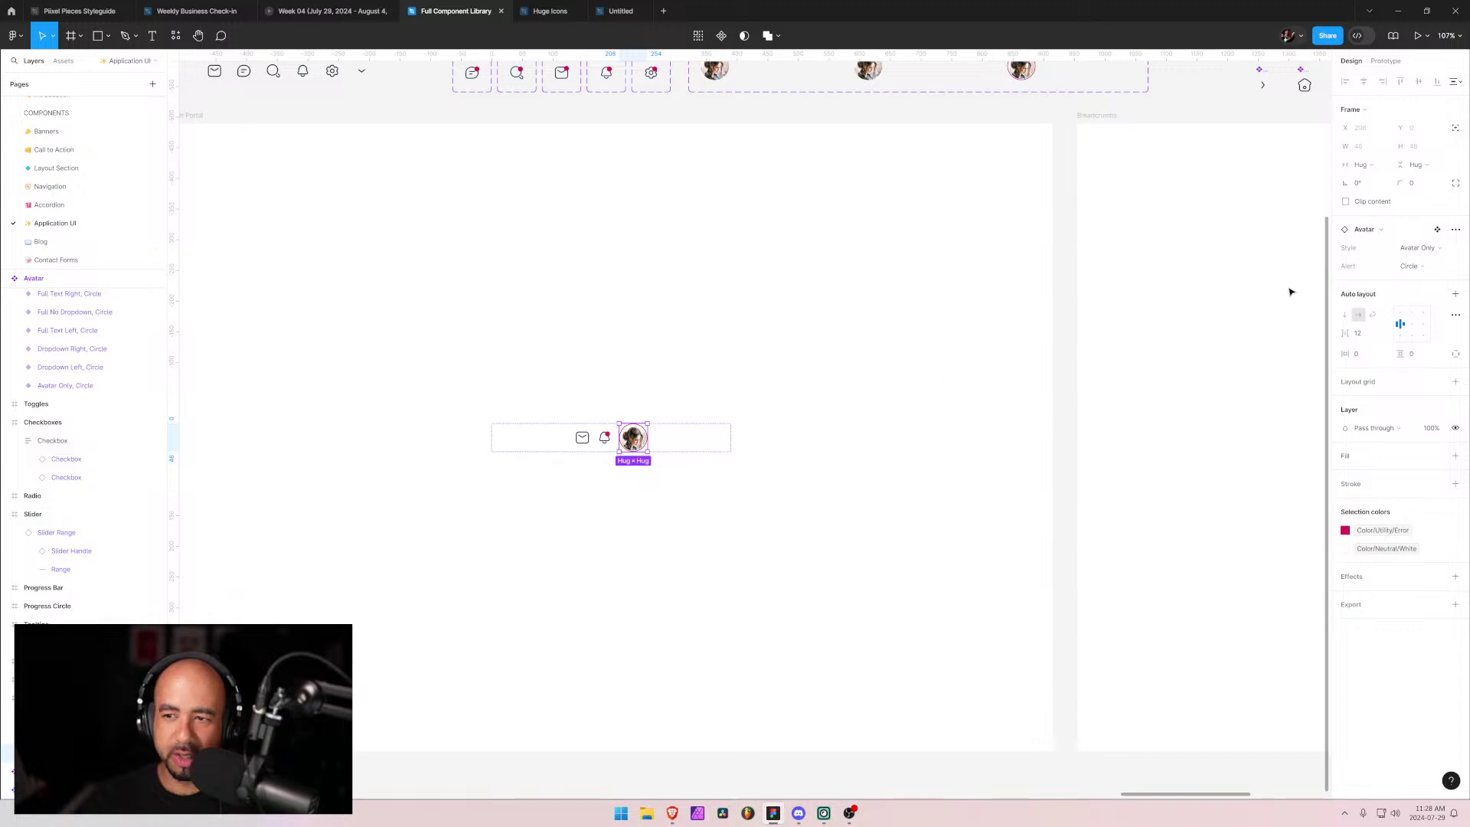
{"action": "left_click", "coordinate": [1417, 247]}
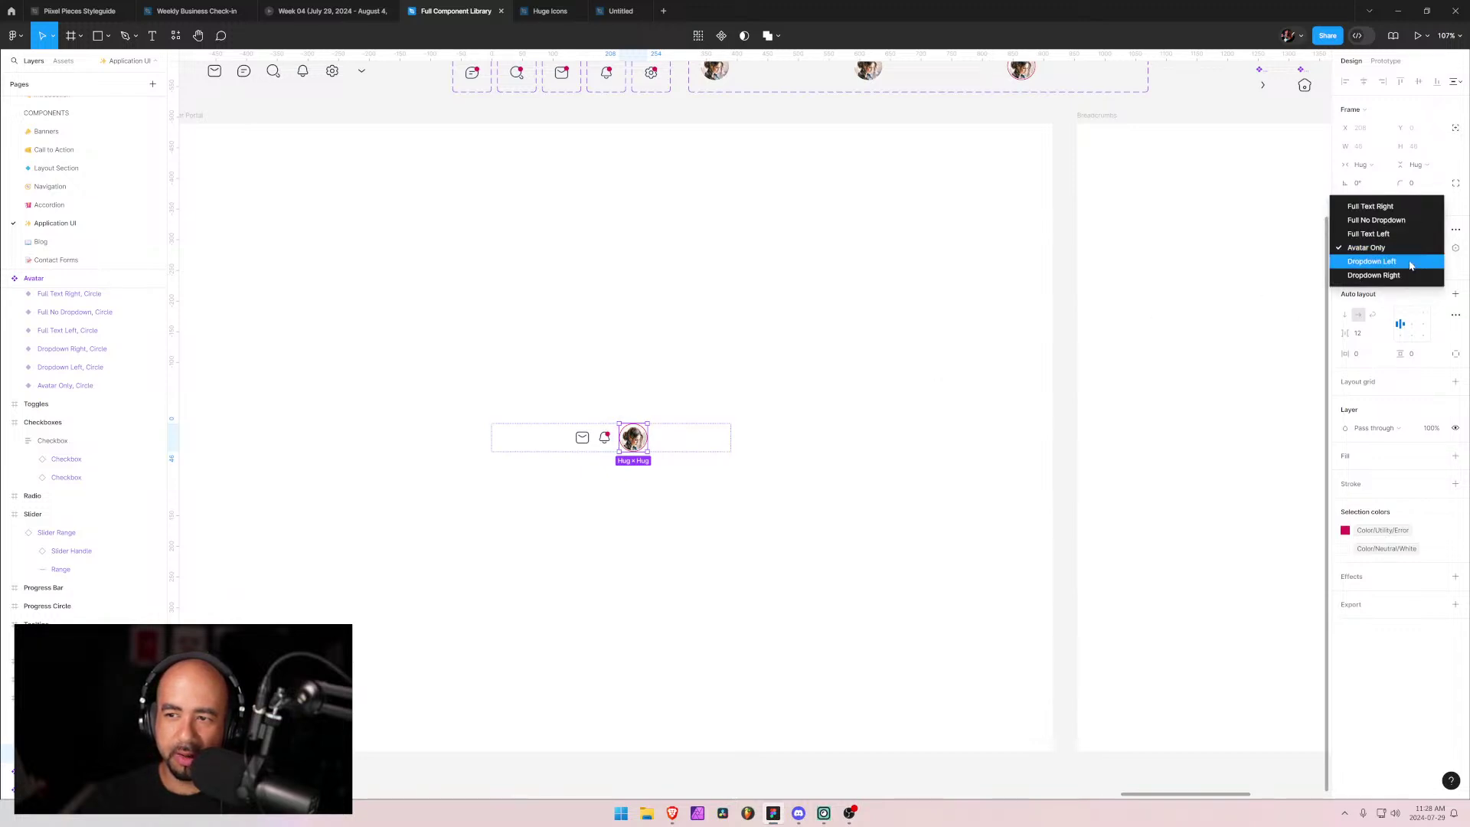
{"action": "left_click", "coordinate": [1411, 261]}
{"action": "left_click", "coordinate": [1417, 248]}
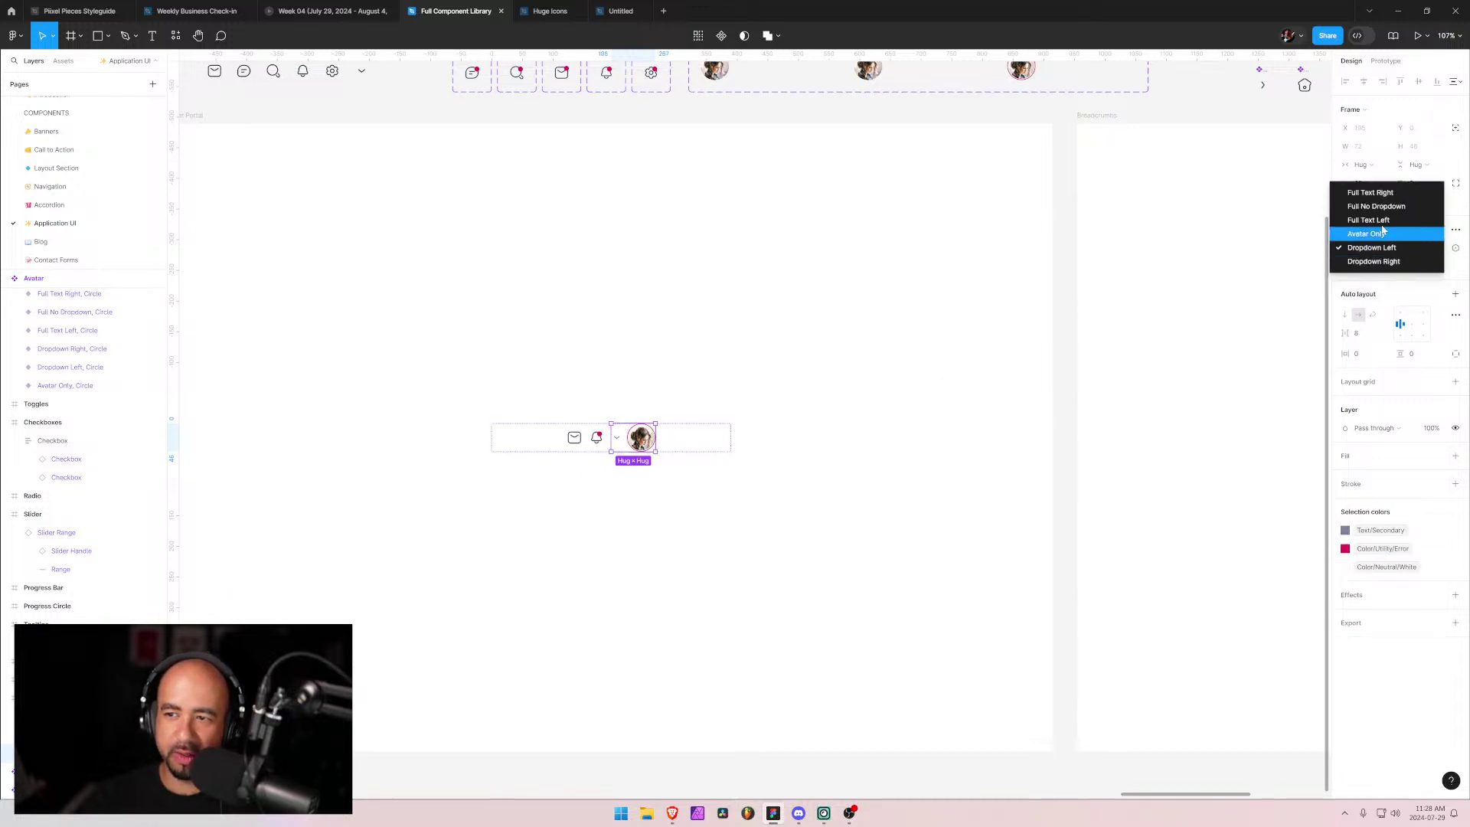
{"action": "left_click", "coordinate": [1382, 206]}
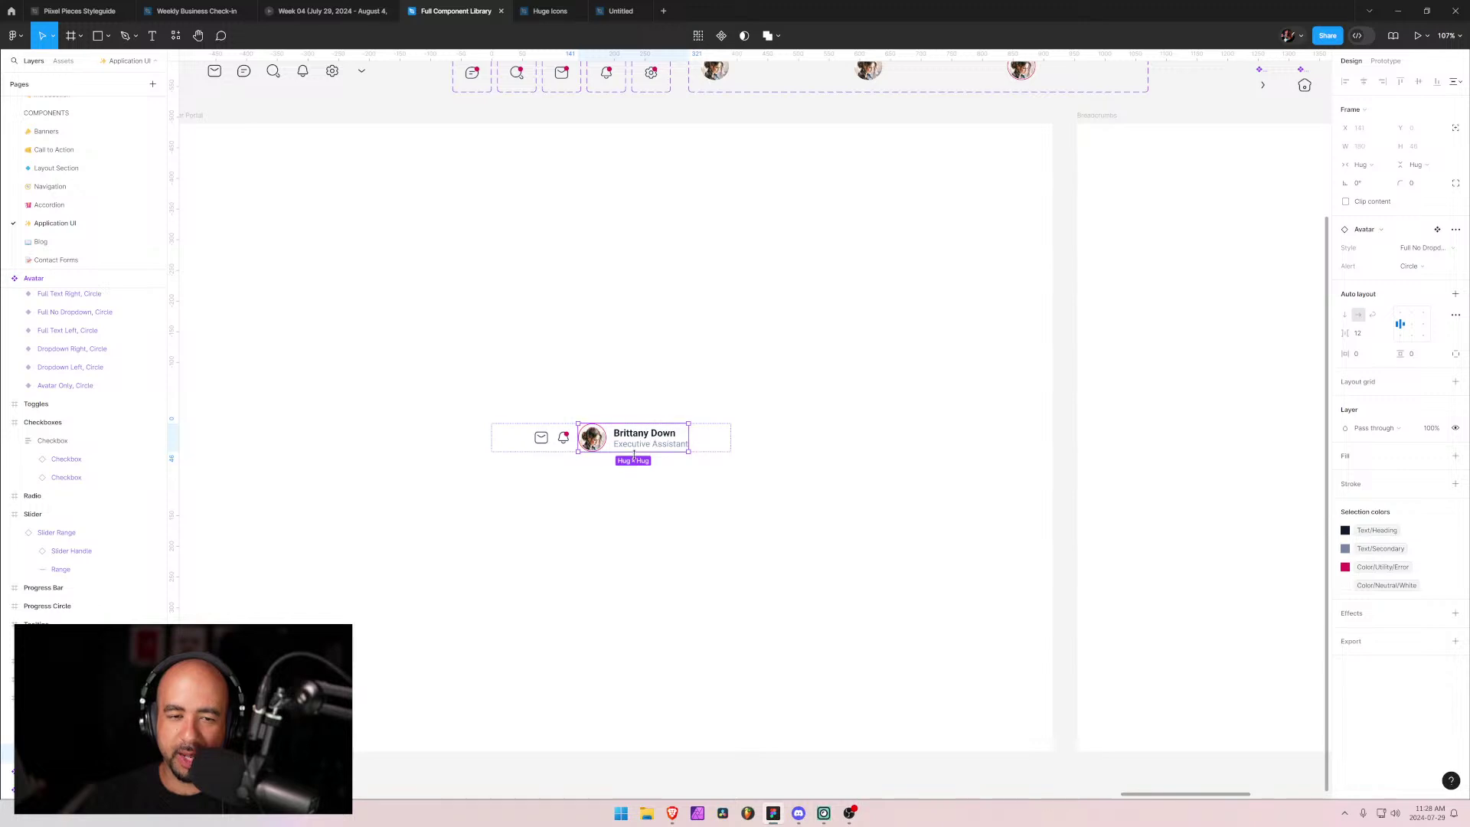
Step: Show the hidden Search and Chat alert icons in the icon group of the User Portal row
{"action": "left_click", "coordinate": [563, 448]}
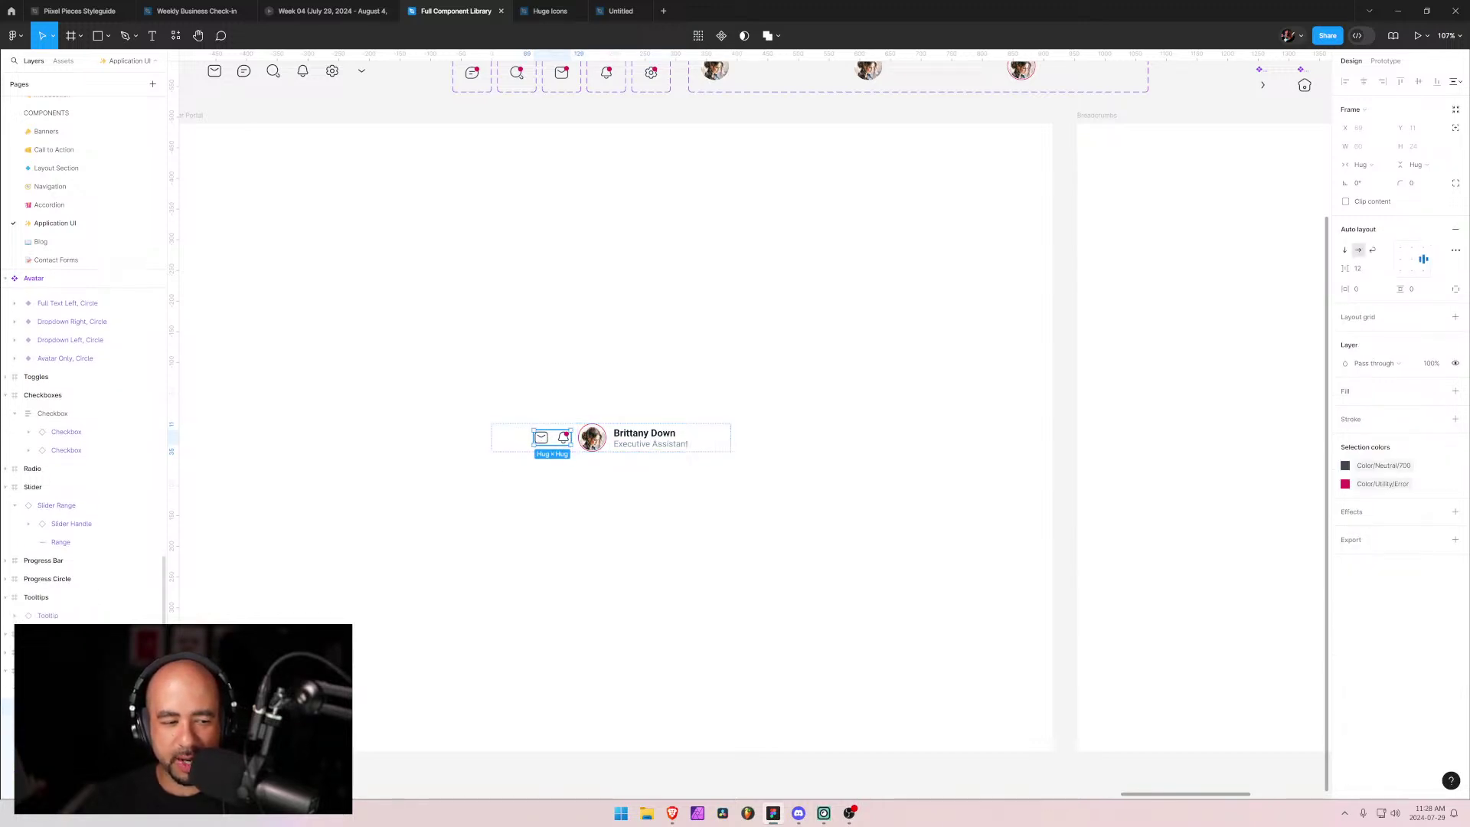
{"action": "left_click", "coordinate": [540, 437]}
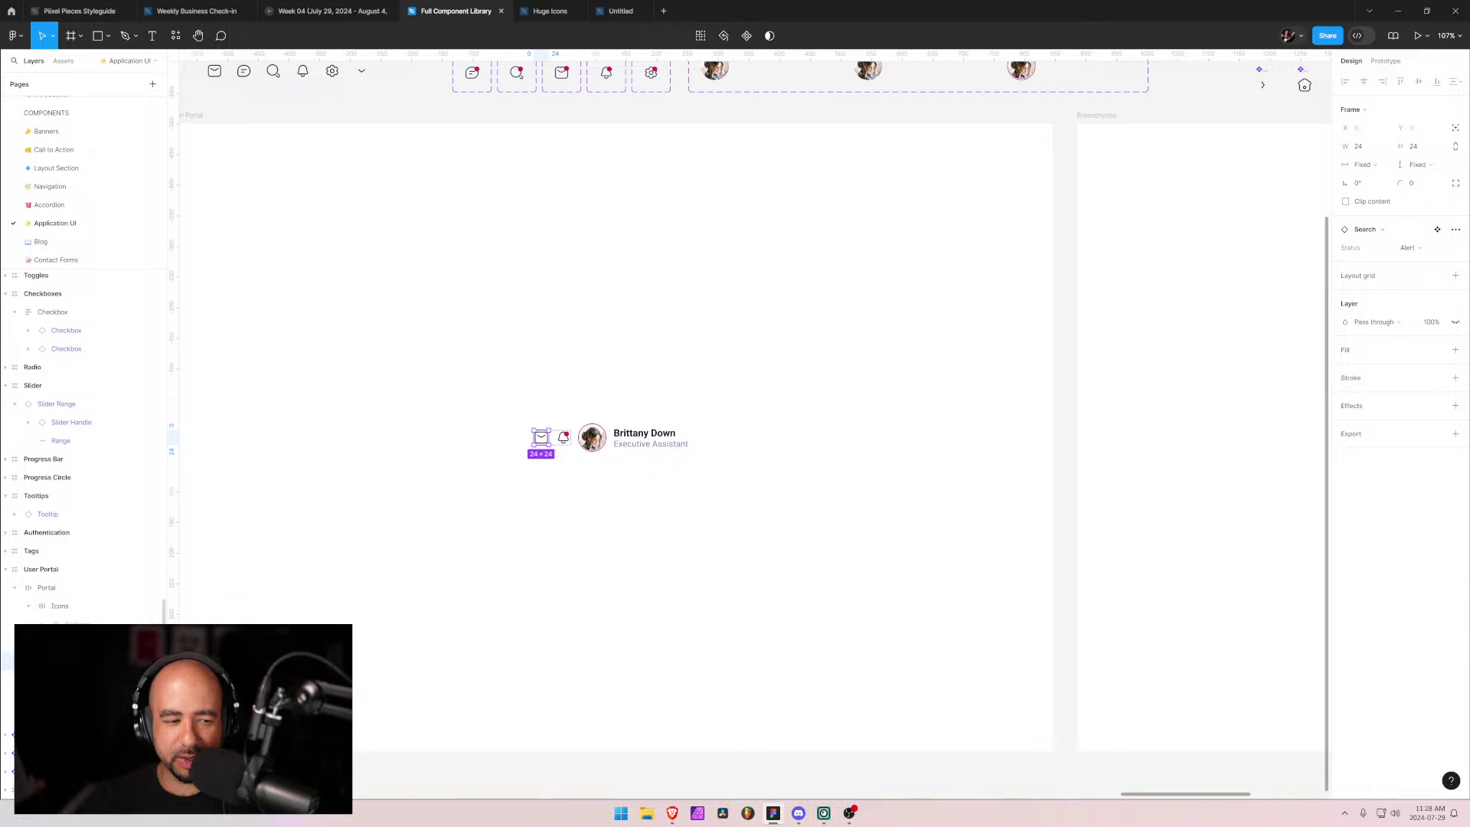
{"action": "key", "text": "ctrl+shift+h"}
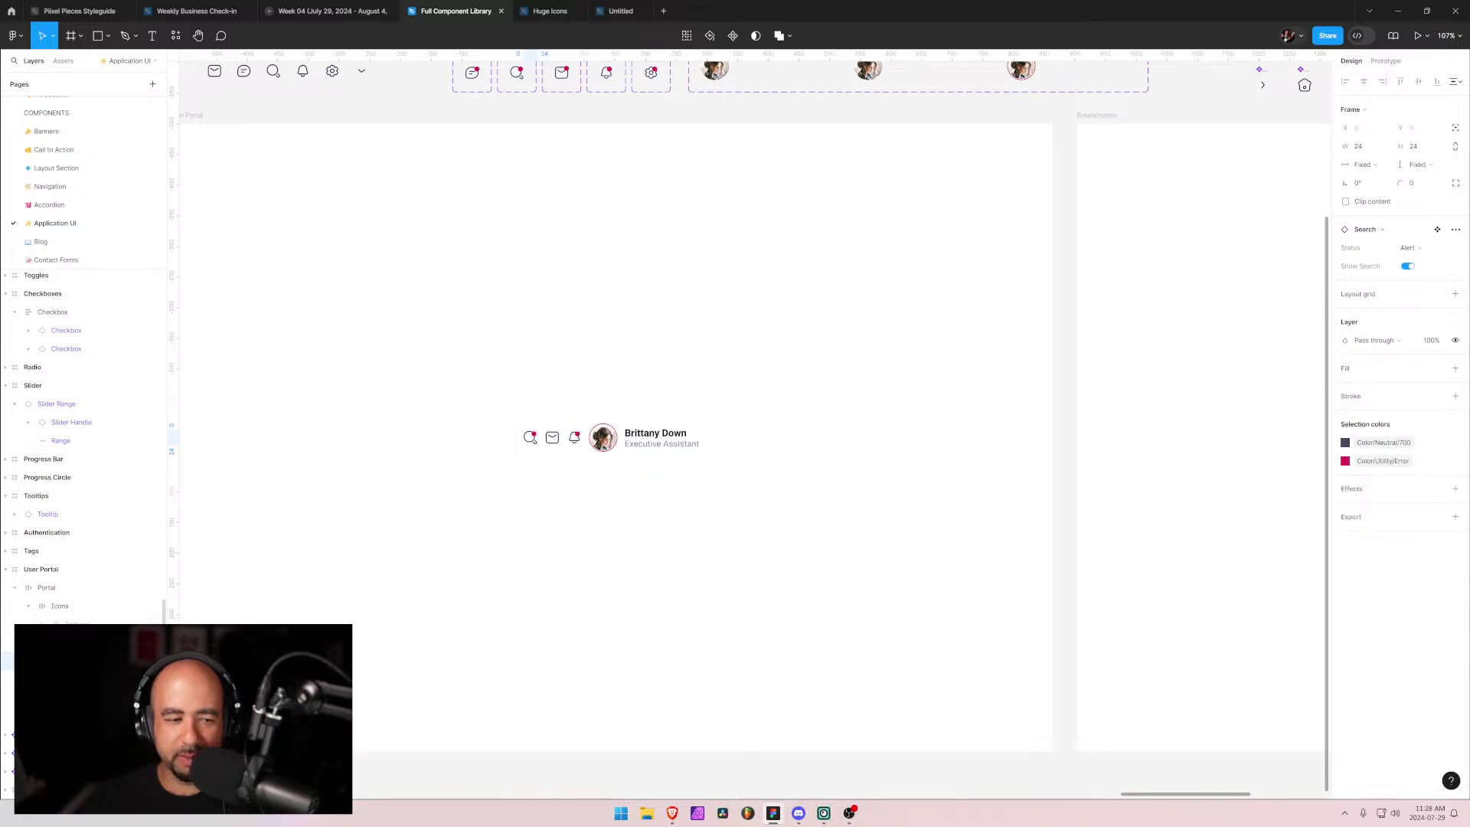
{"action": "key", "text": "Tab"}
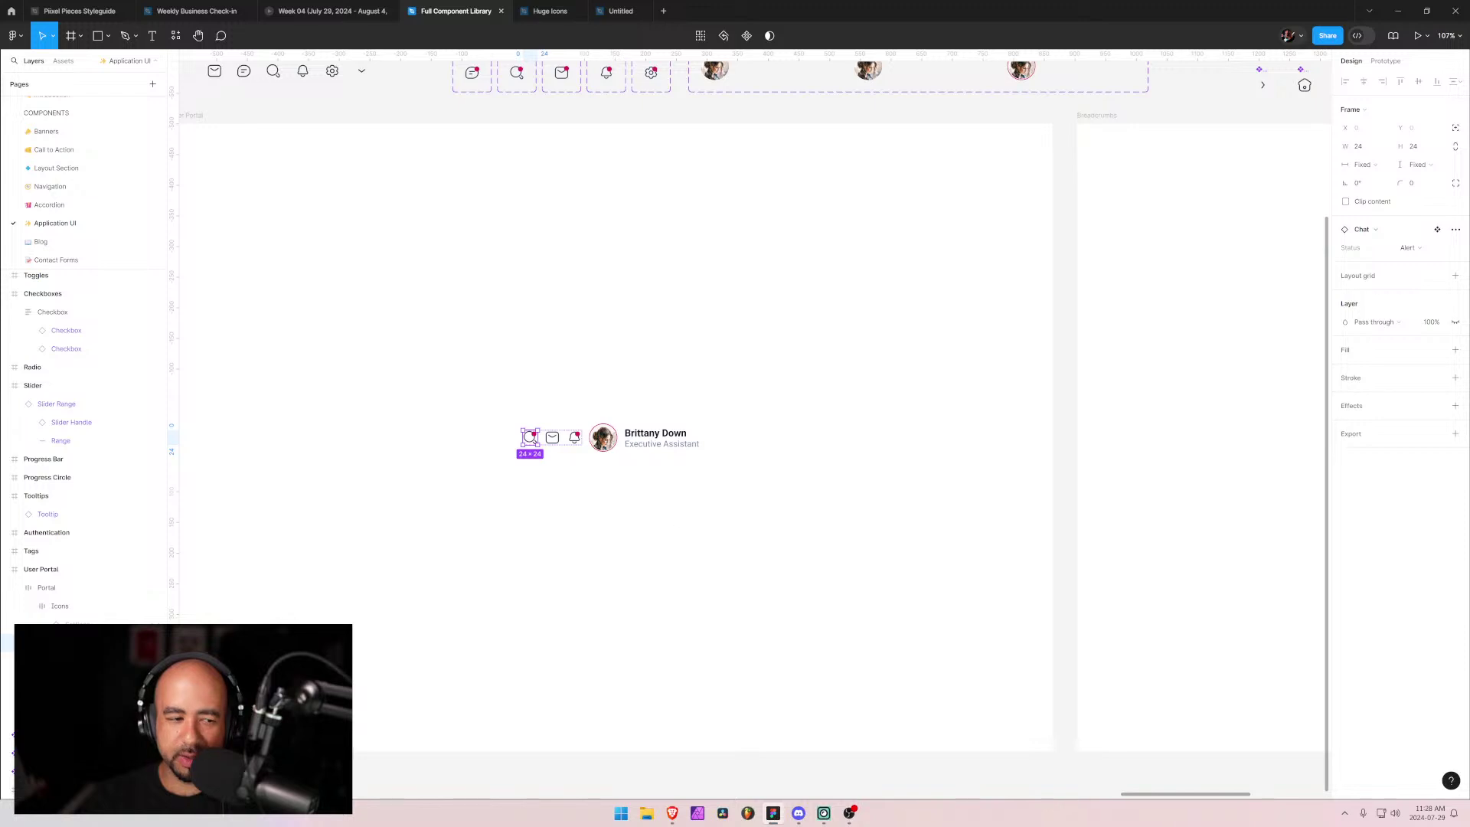
{"action": "key", "text": "shift+Tab"}
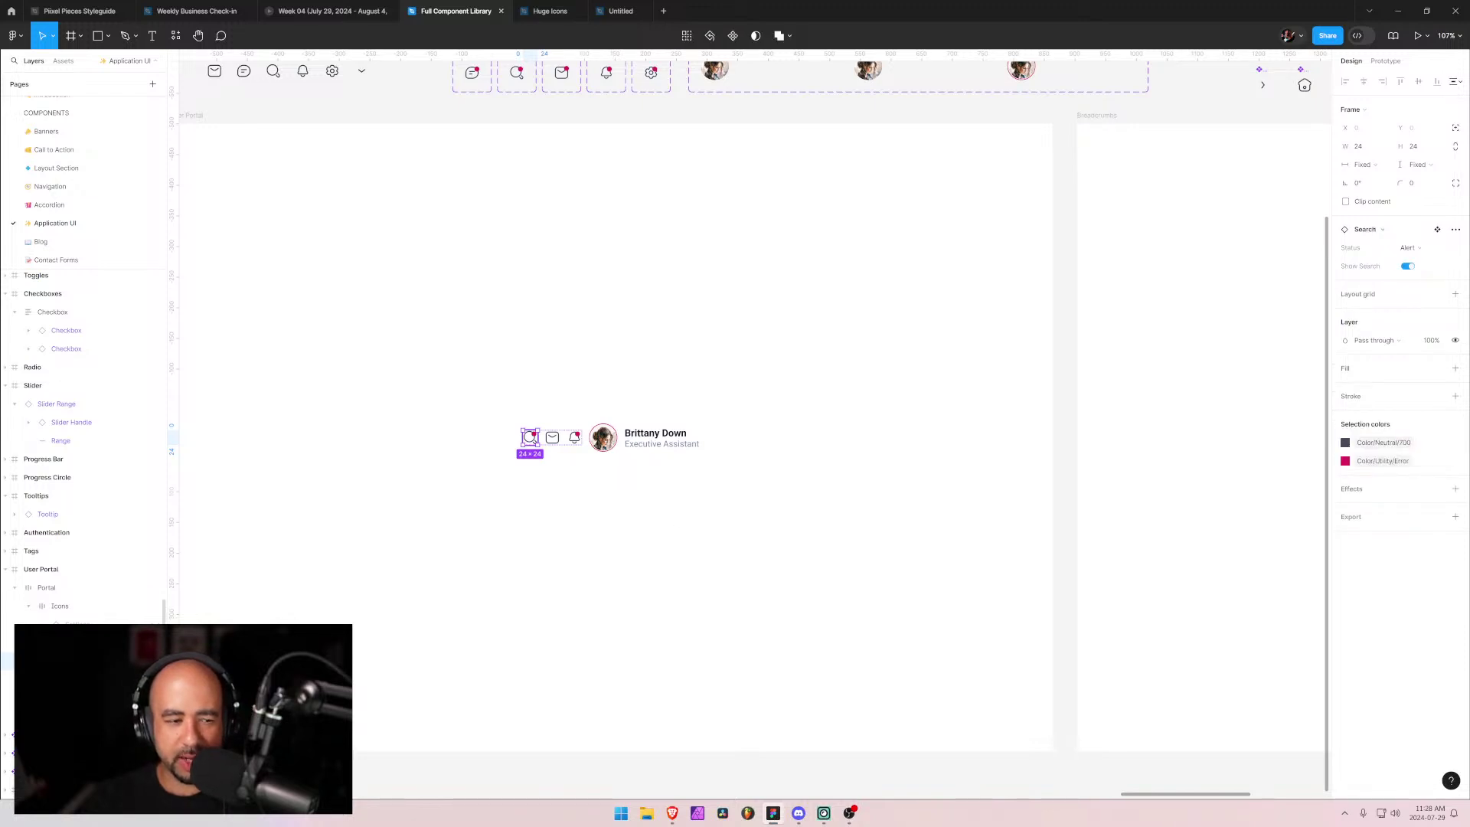
{"action": "key", "text": "Tab"}
{"action": "key", "text": "ctrl+shift+h"}
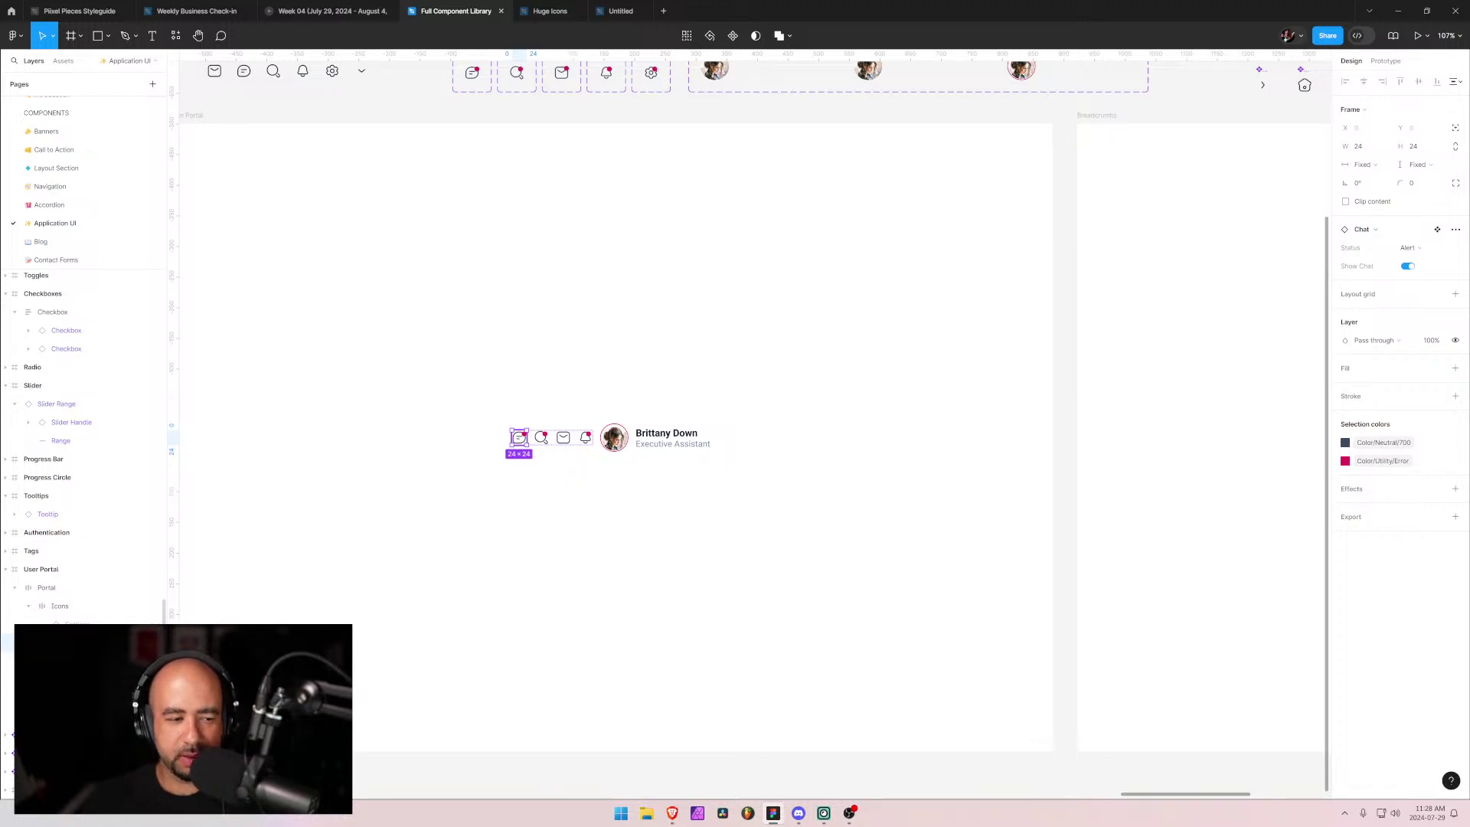
{"action": "left_click", "coordinate": [465, 162]}
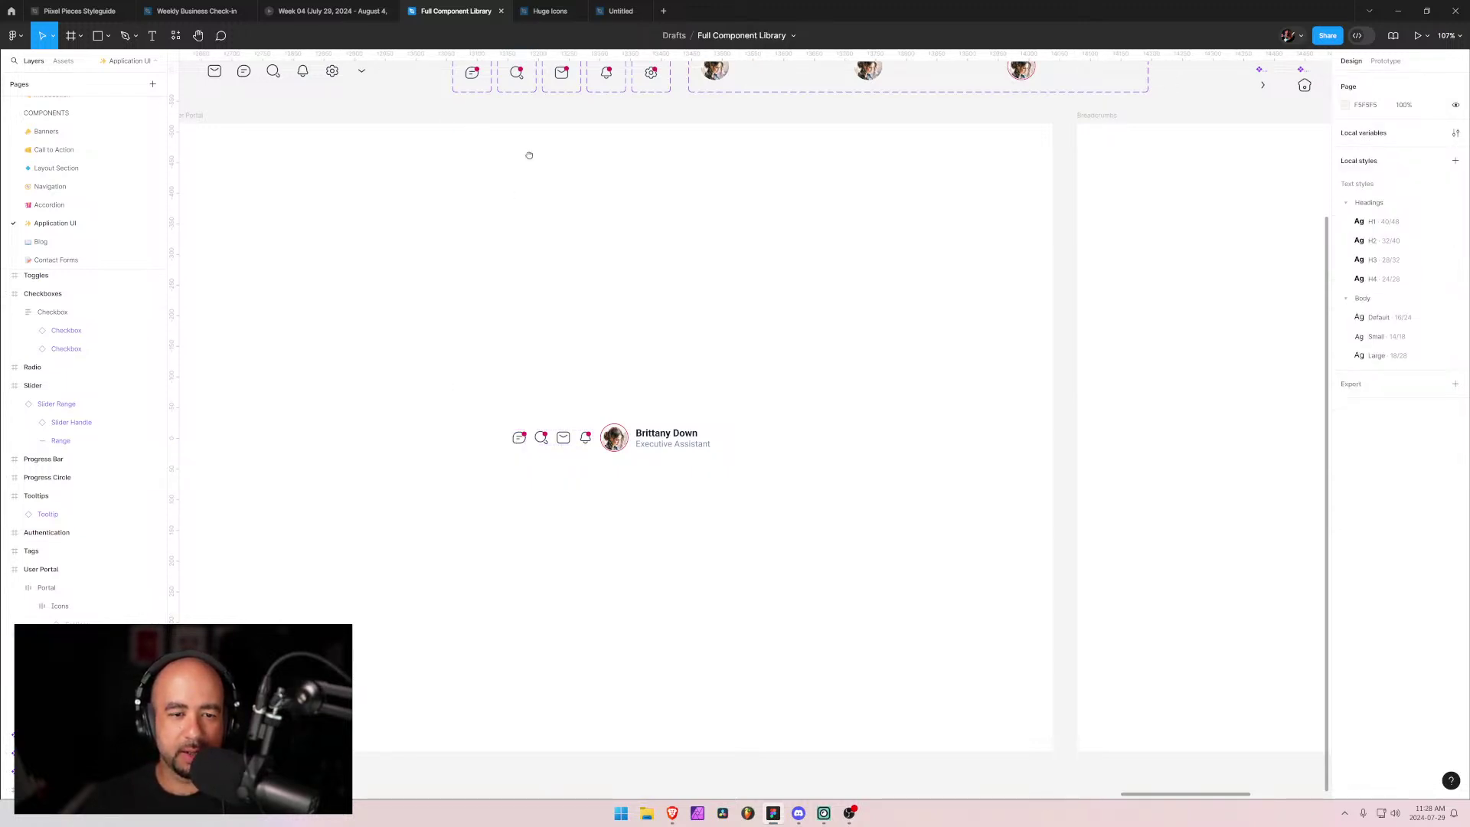
Step: Compare the Default and Alert variants of the Chat and Search component sets with their instances in the User Portal row
{"action": "scroll", "coordinate": [529, 156], "scroll_direction": "up", "scroll_amount": 3}
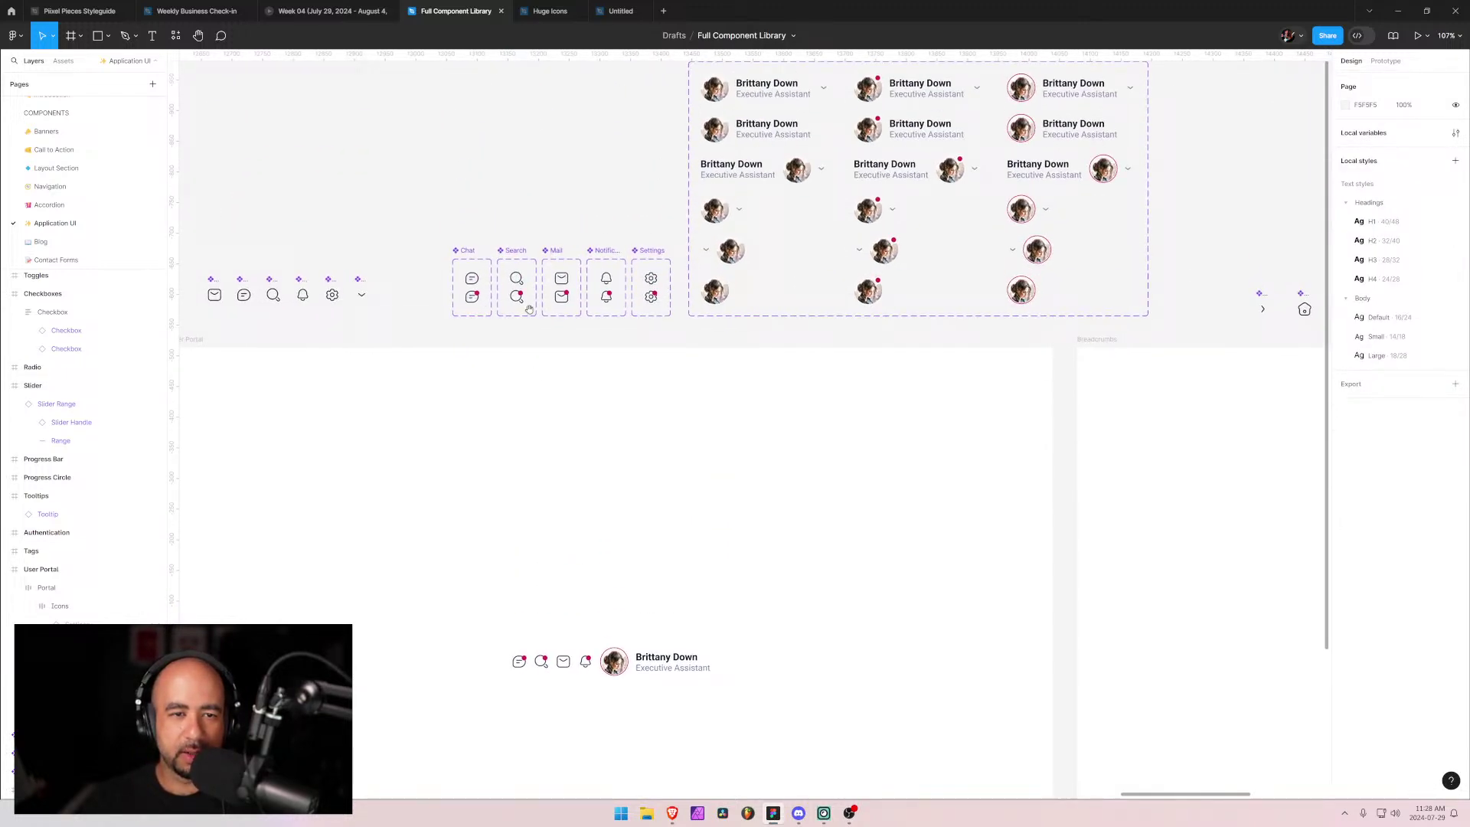
{"action": "left_click", "coordinate": [470, 281]}
{"action": "left_click", "coordinate": [473, 298]}
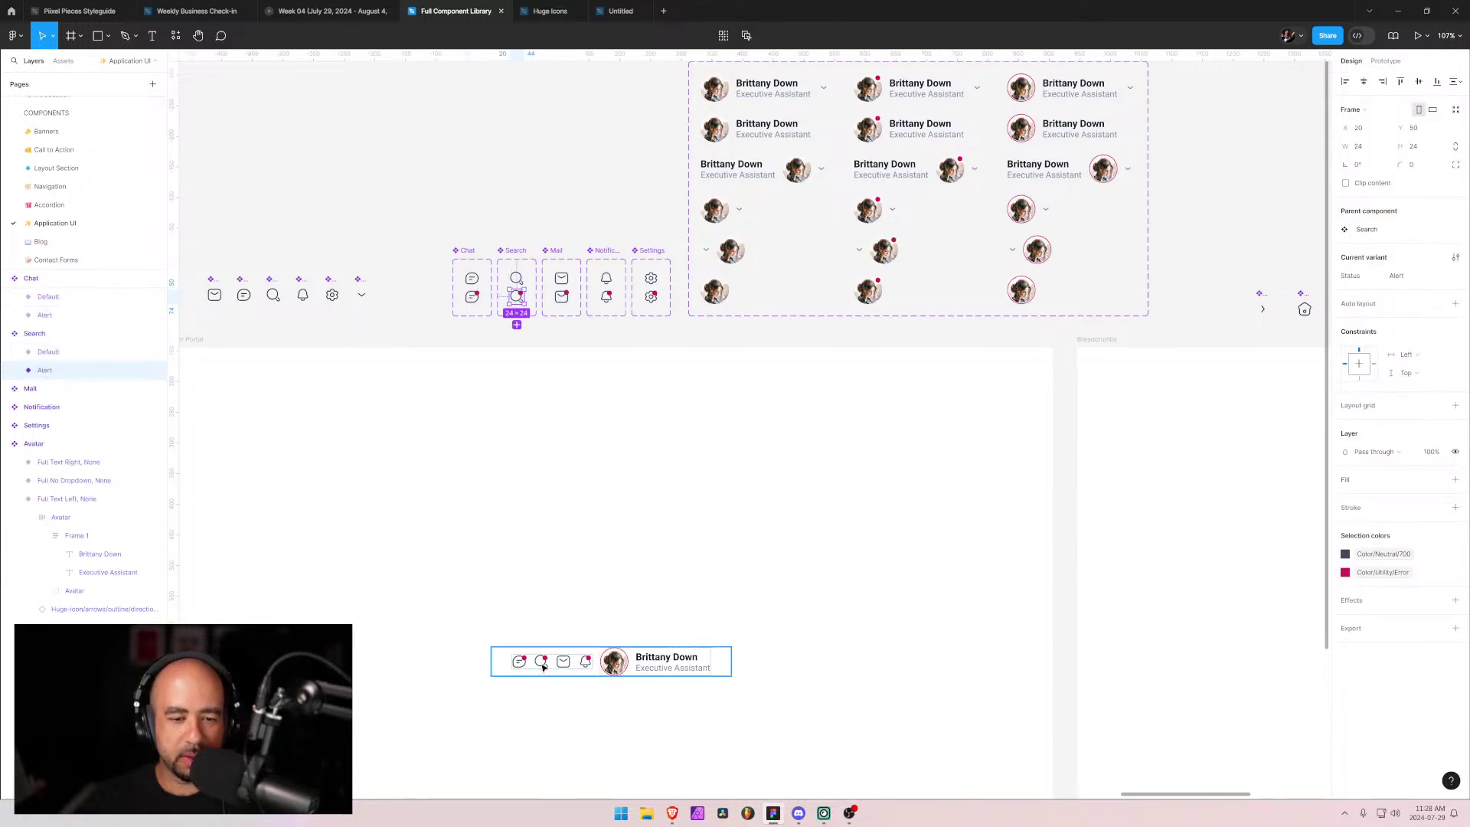
{"action": "left_click", "coordinate": [519, 663]}
{"action": "left_click", "coordinate": [519, 663]}
{"action": "left_click", "coordinate": [520, 663]}
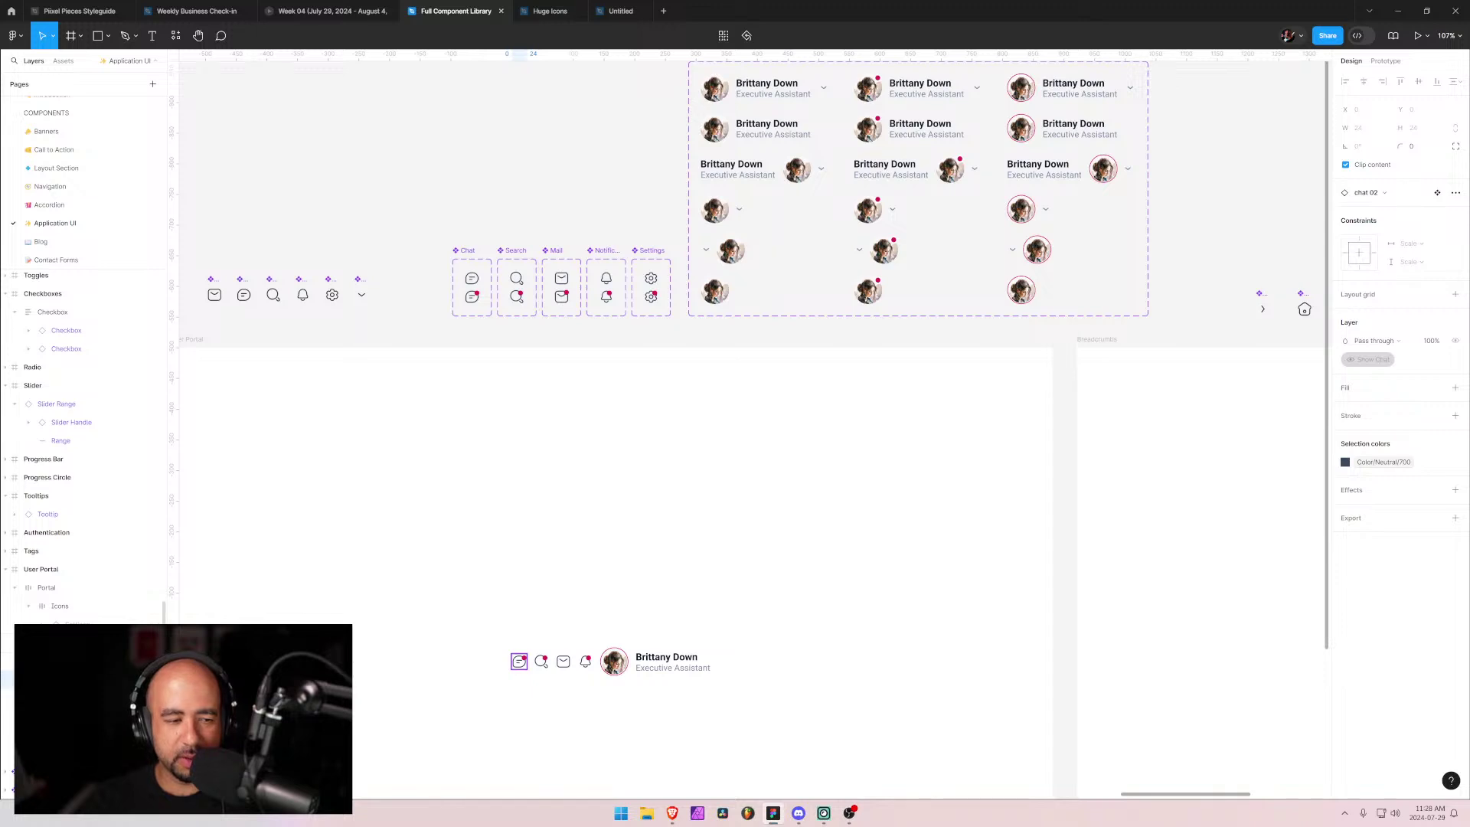
{"action": "key", "text": "Escape"}
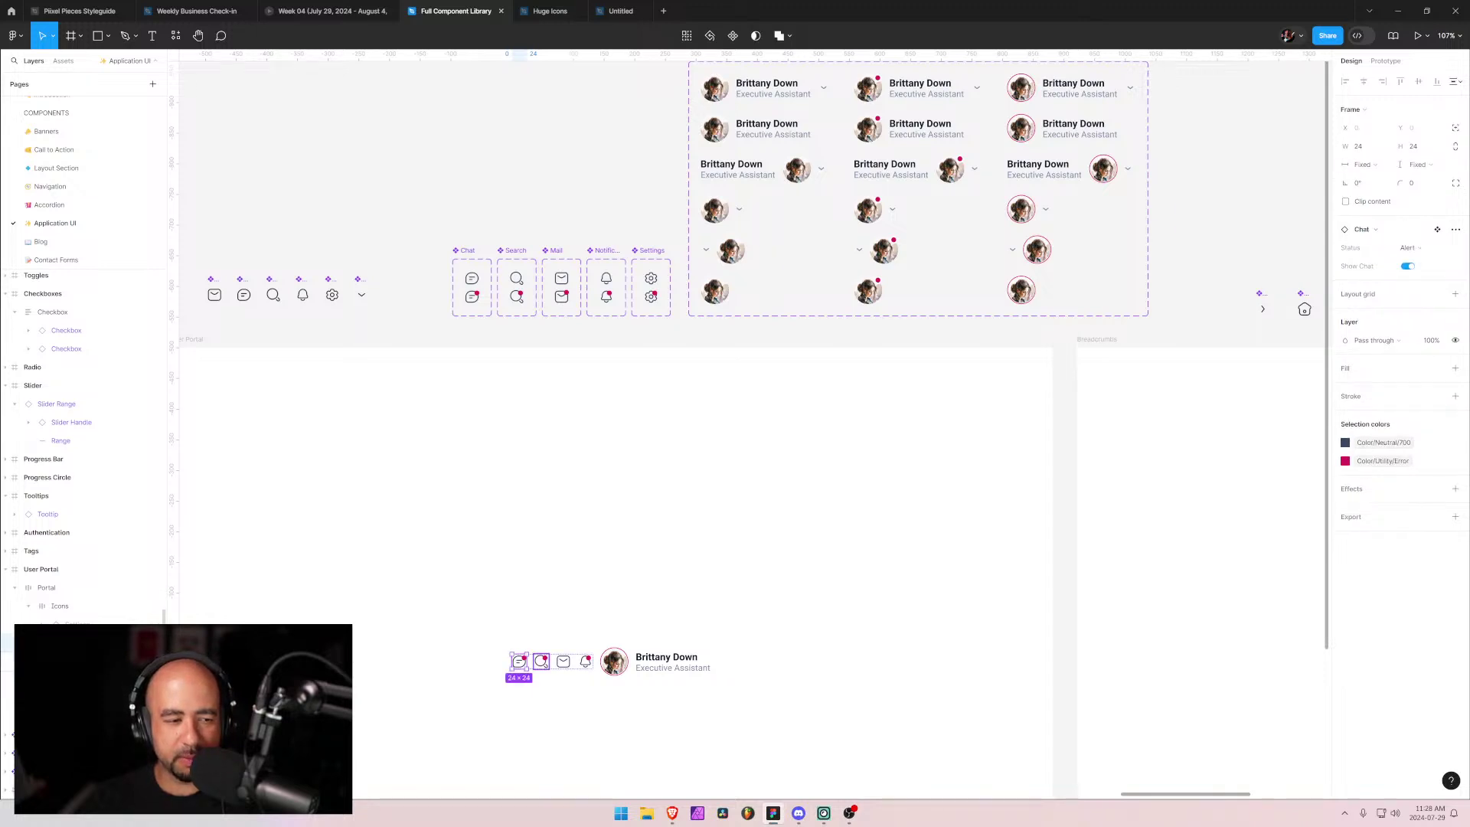
{"action": "left_click", "coordinate": [542, 662]}
{"action": "left_click", "coordinate": [519, 662]}
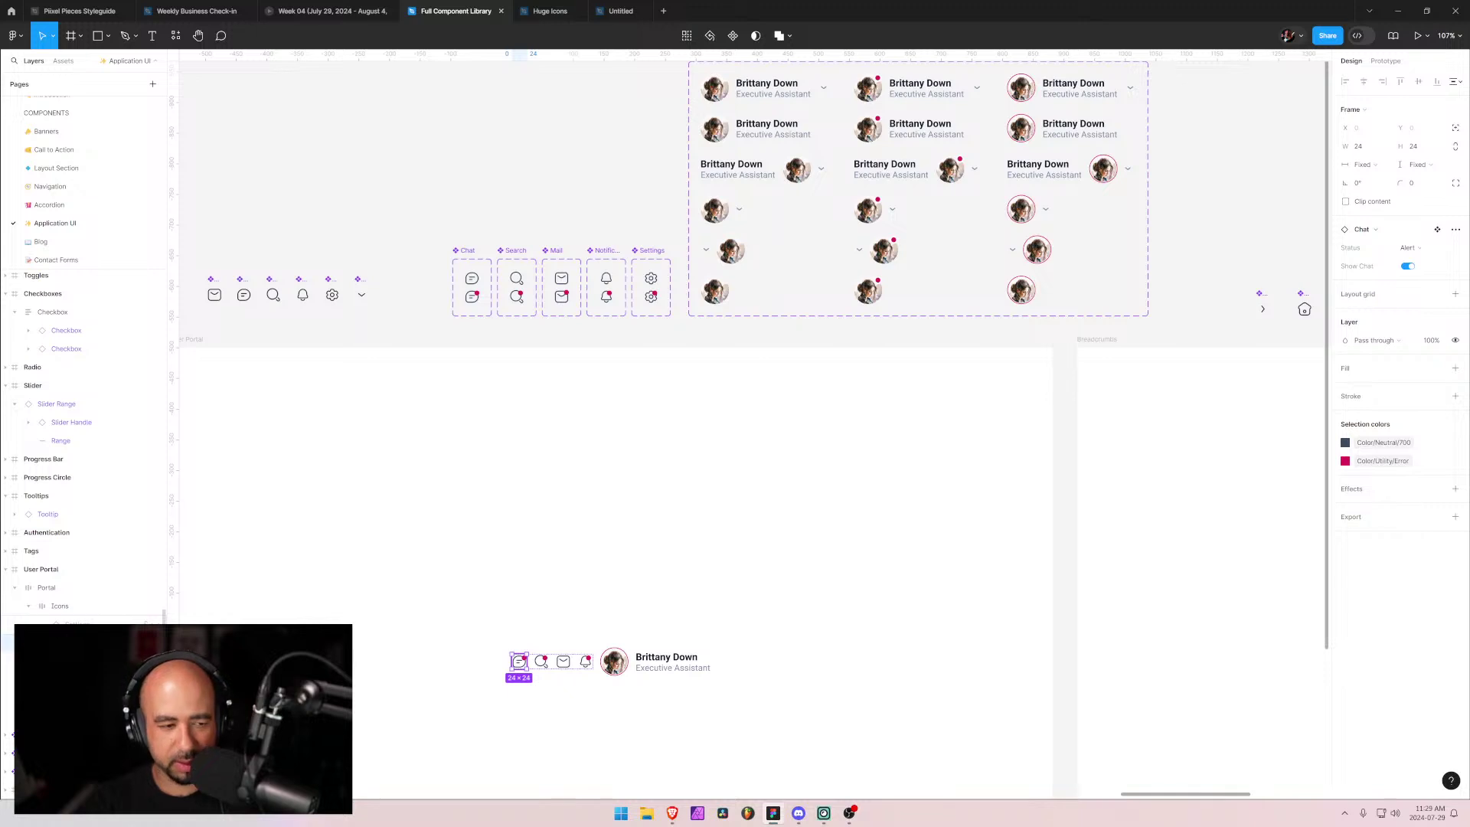
{"action": "left_click", "coordinate": [585, 554]}
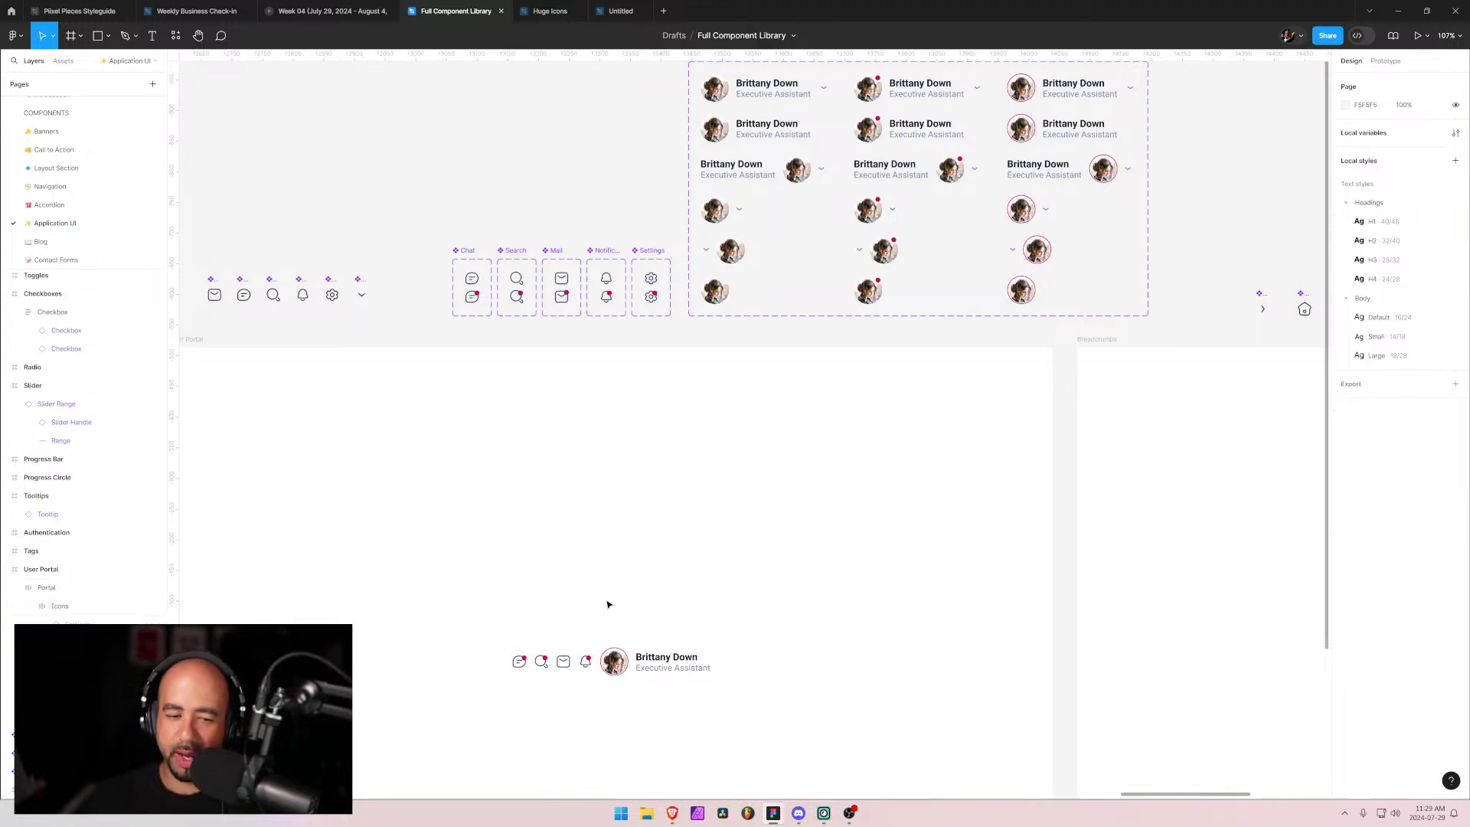
Step: Examine the Breadcrumbs frame's instance and the text, home icon and button-style variants of the Breadcrumb component set
{"action": "scroll", "coordinate": [867, 480], "scroll_direction": "down", "scroll_amount": 3}
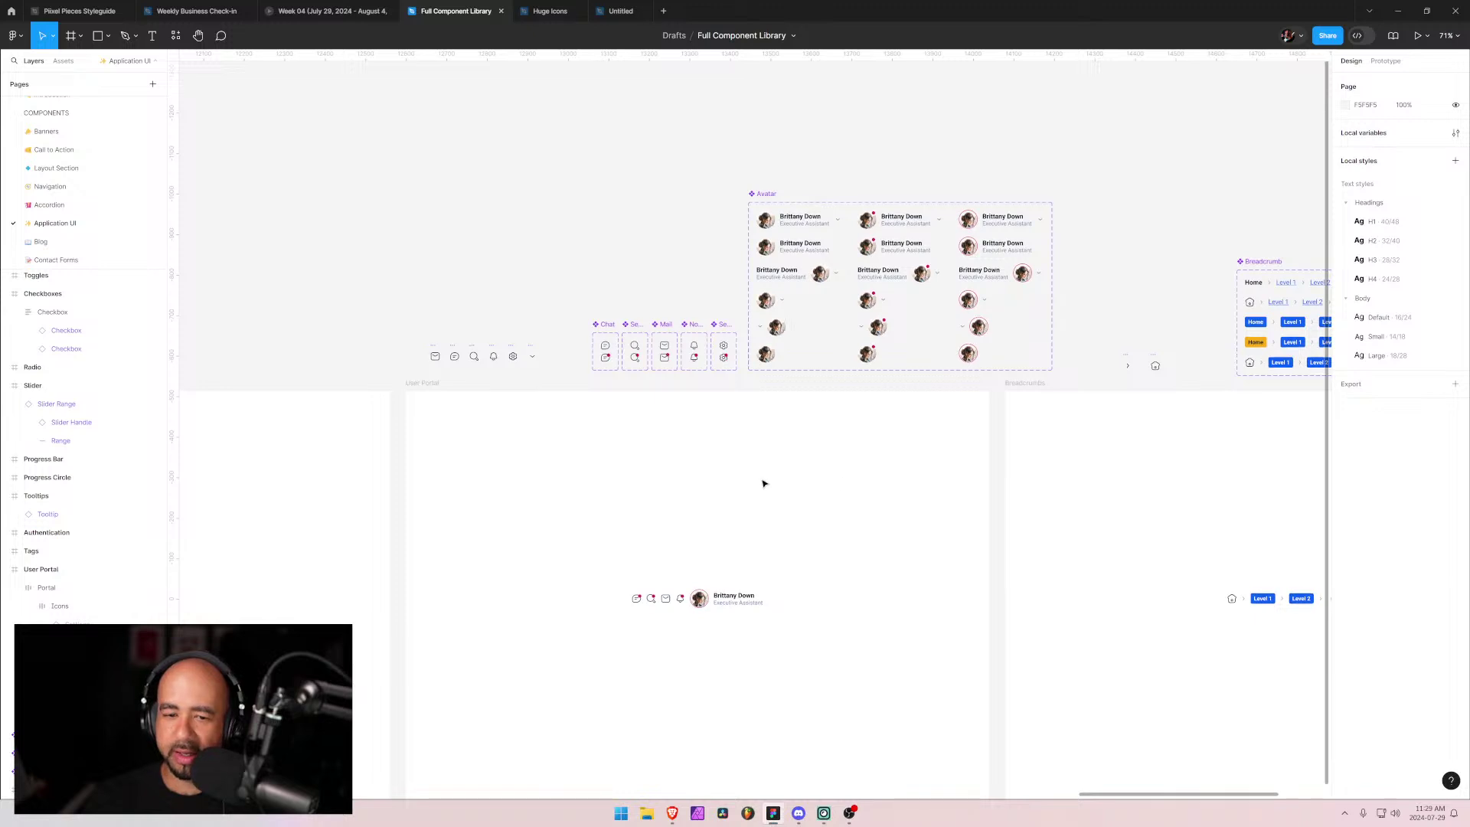
{"action": "left_click_drag", "start_coordinate": [1103, 529], "coordinate": [770, 380]}
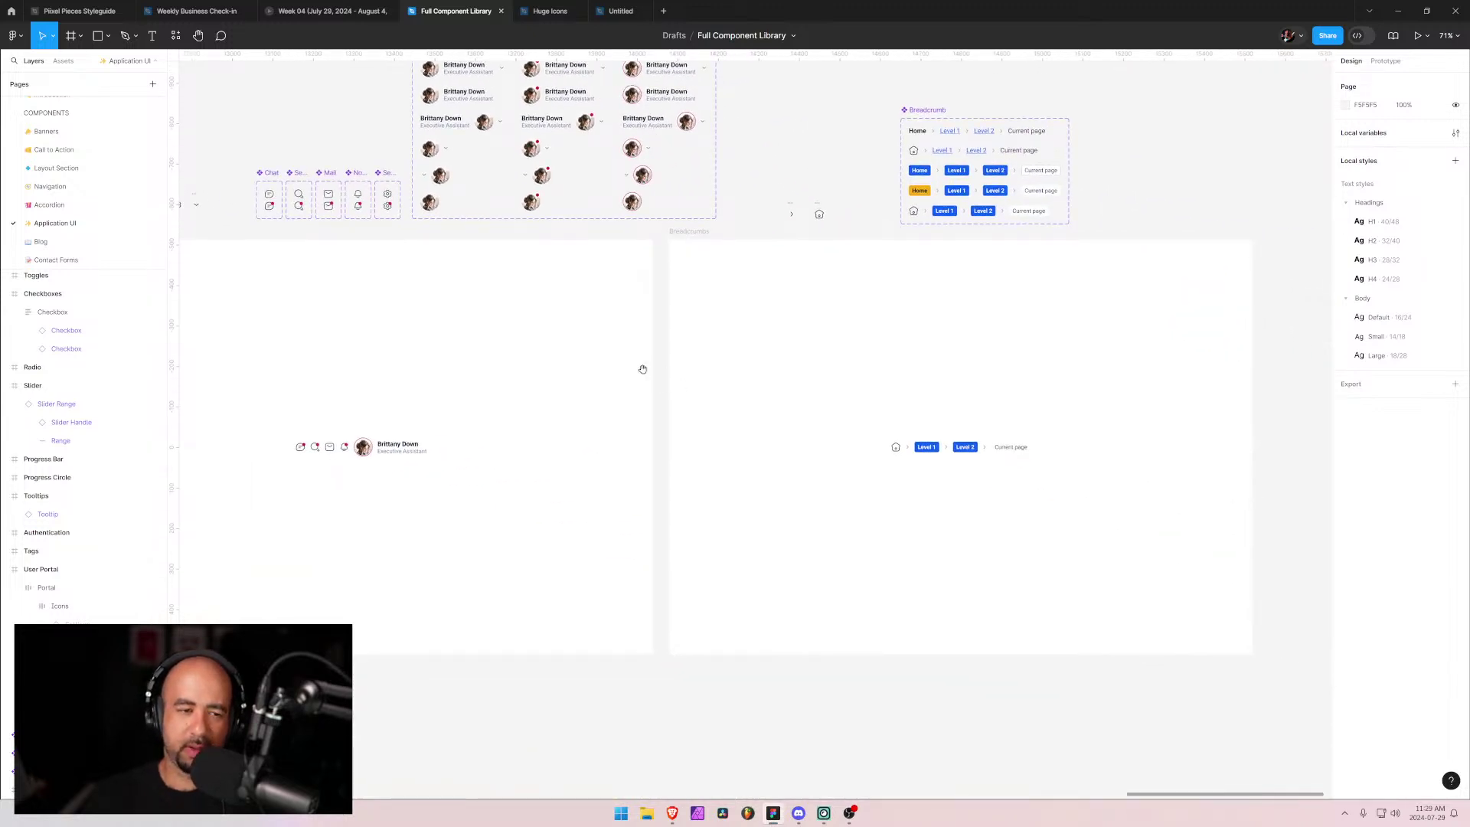
{"action": "left_click_drag", "start_coordinate": [590, 364], "coordinate": [867, 414]}
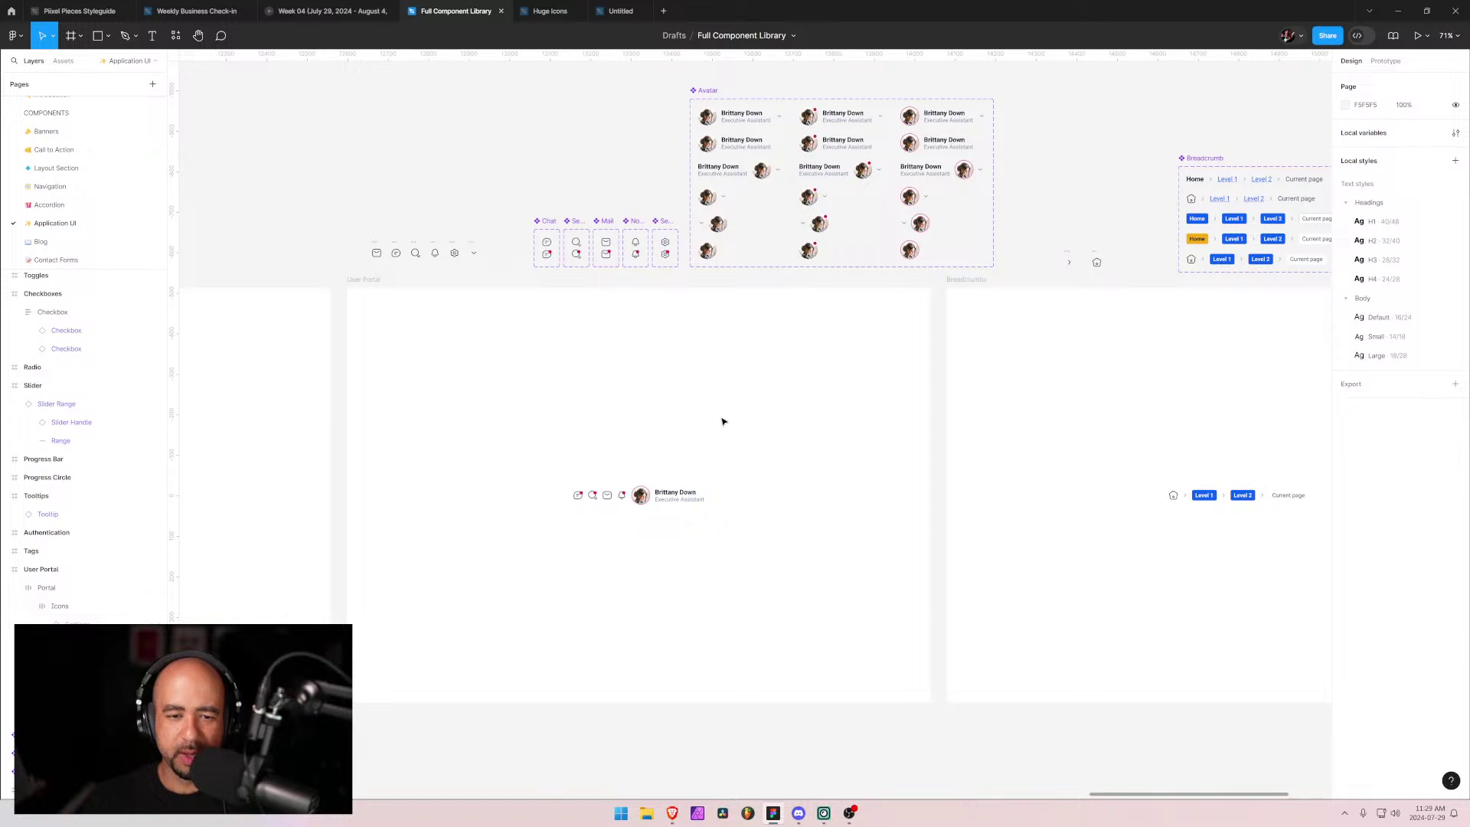
{"action": "scroll", "coordinate": [835, 387], "scroll_direction": "down", "scroll_amount": 2}
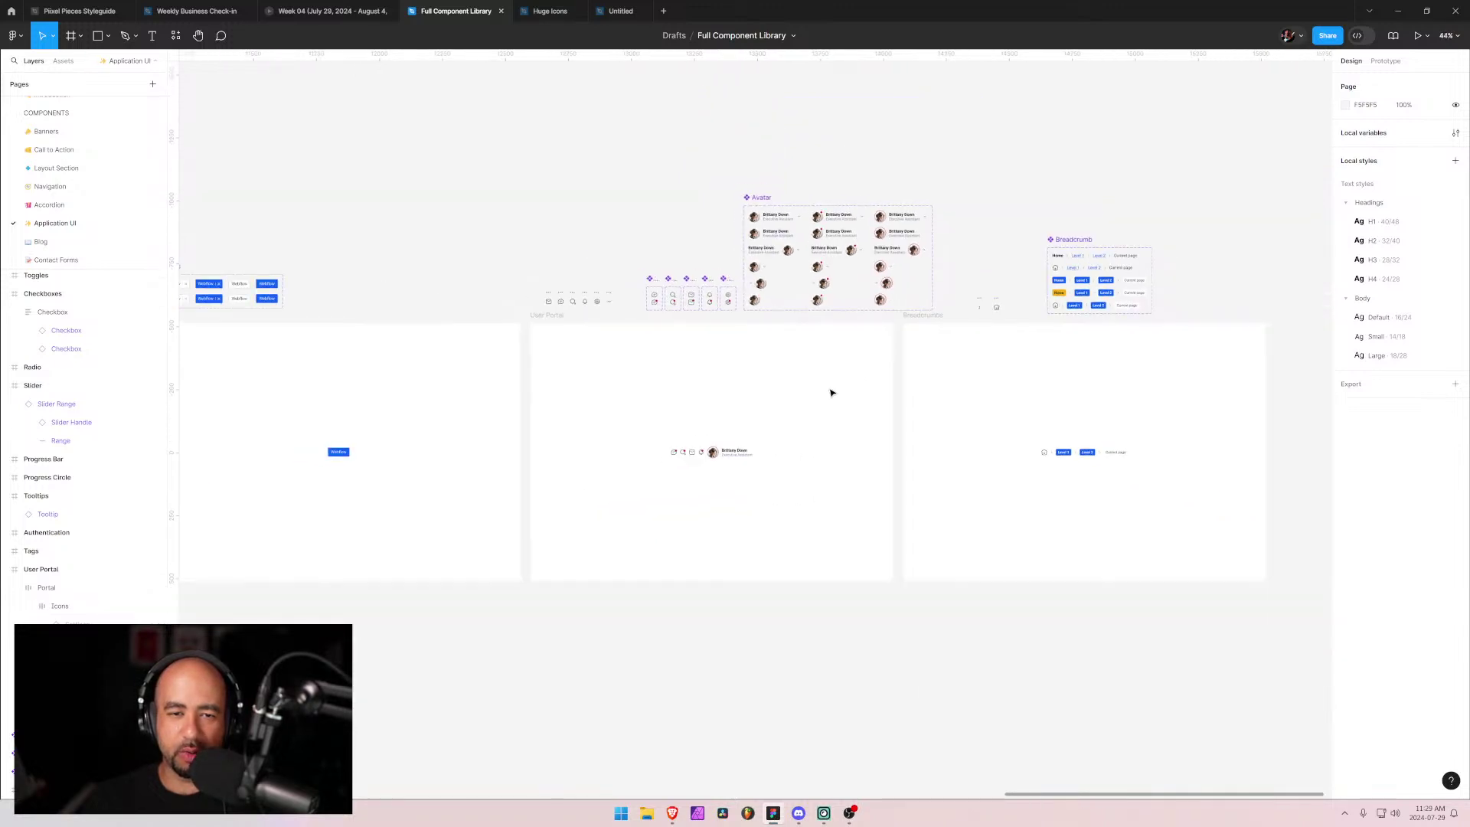
{"action": "scroll", "coordinate": [1096, 384], "scroll_direction": "down", "scroll_amount": 2}
{"action": "scroll", "coordinate": [738, 449], "scroll_direction": "up", "scroll_amount": 4}
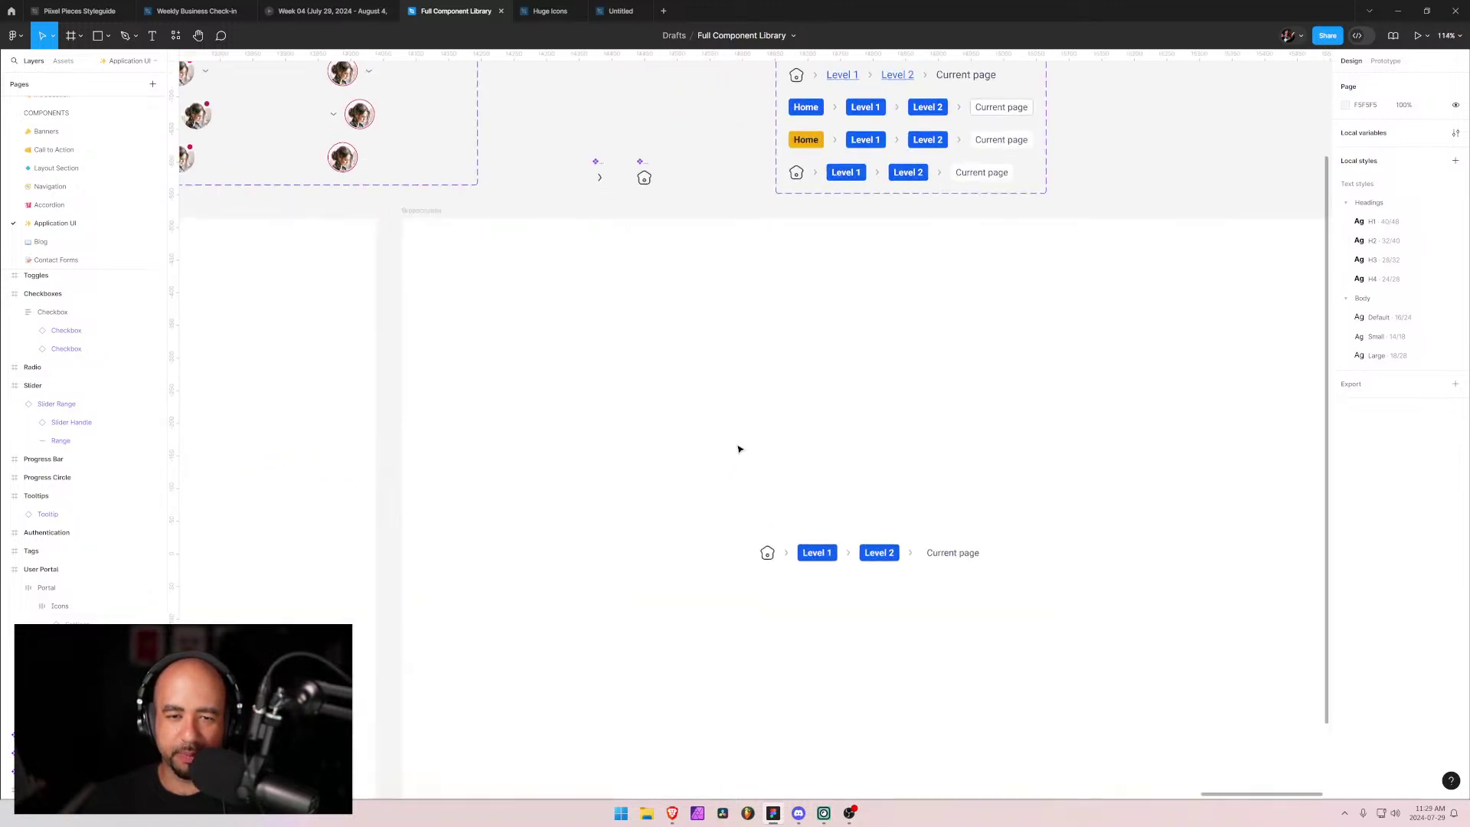
{"action": "scroll", "coordinate": [738, 449], "scroll_direction": "down", "scroll_amount": 3}
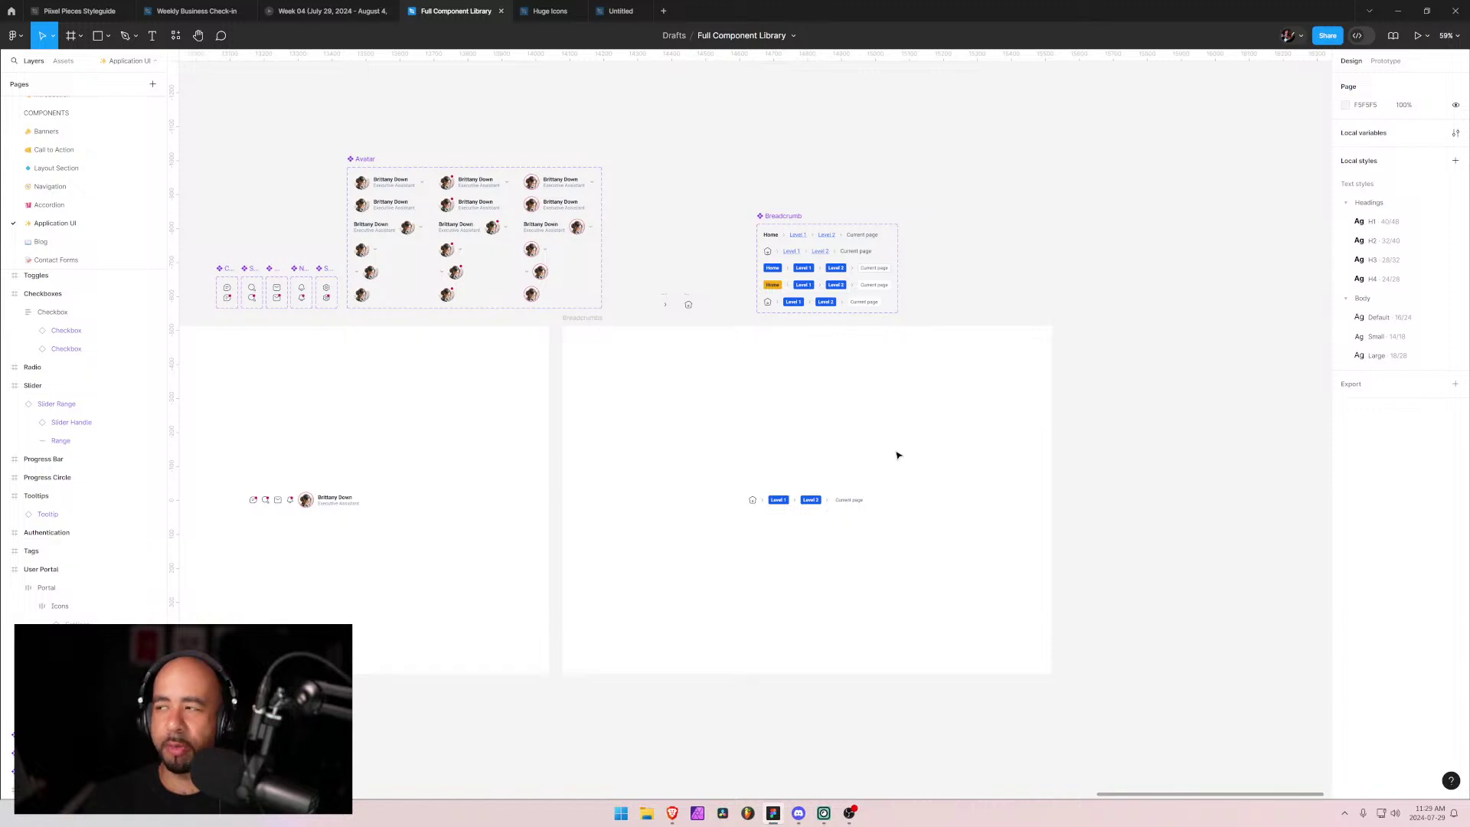
{"action": "scroll", "coordinate": [870, 449], "scroll_direction": "up", "scroll_amount": 3}
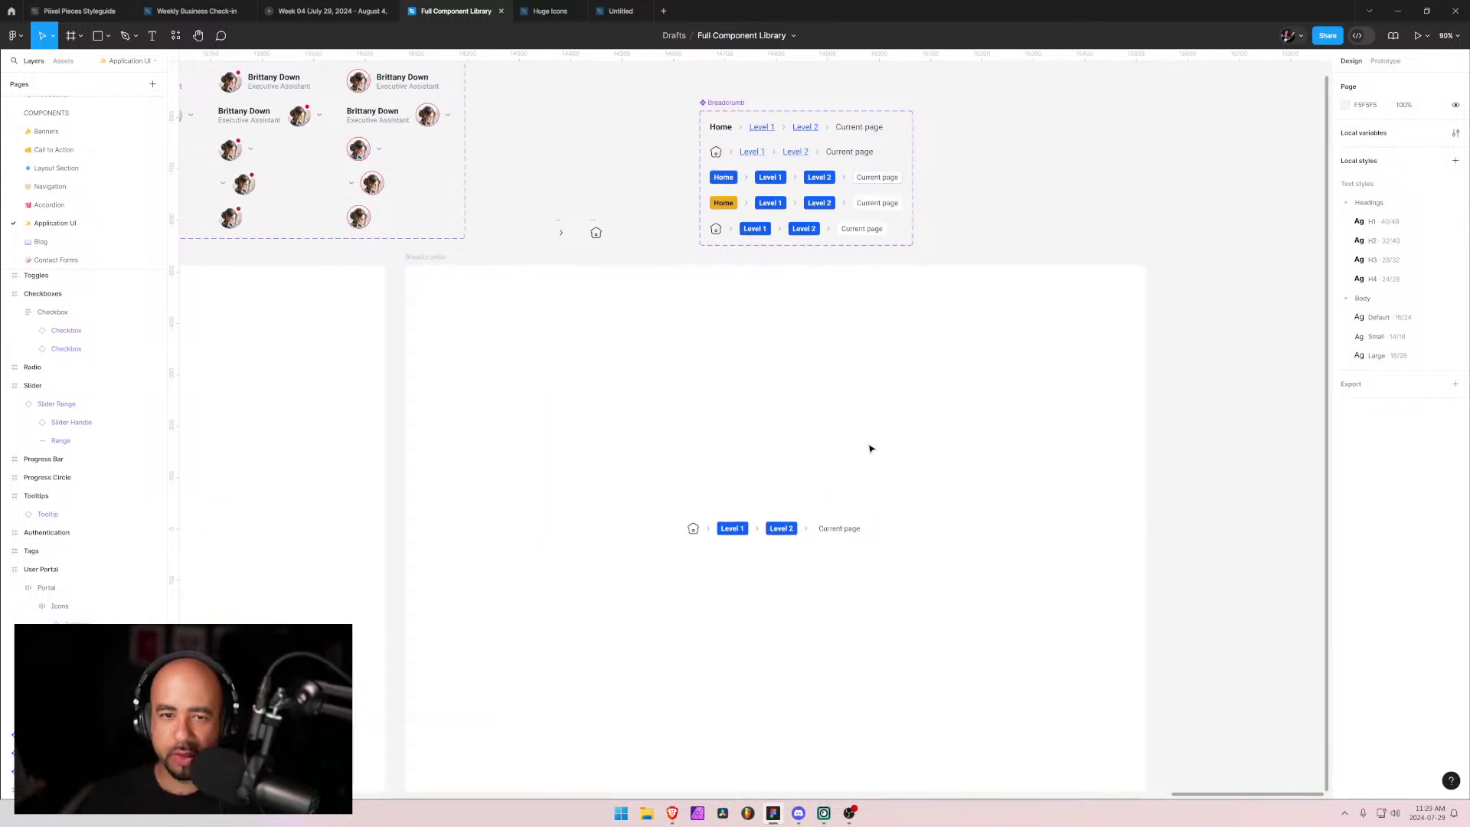
{"action": "scroll", "coordinate": [871, 448], "scroll_direction": "down", "scroll_amount": 1}
{"action": "scroll", "coordinate": [831, 443], "scroll_direction": "up", "scroll_amount": 3}
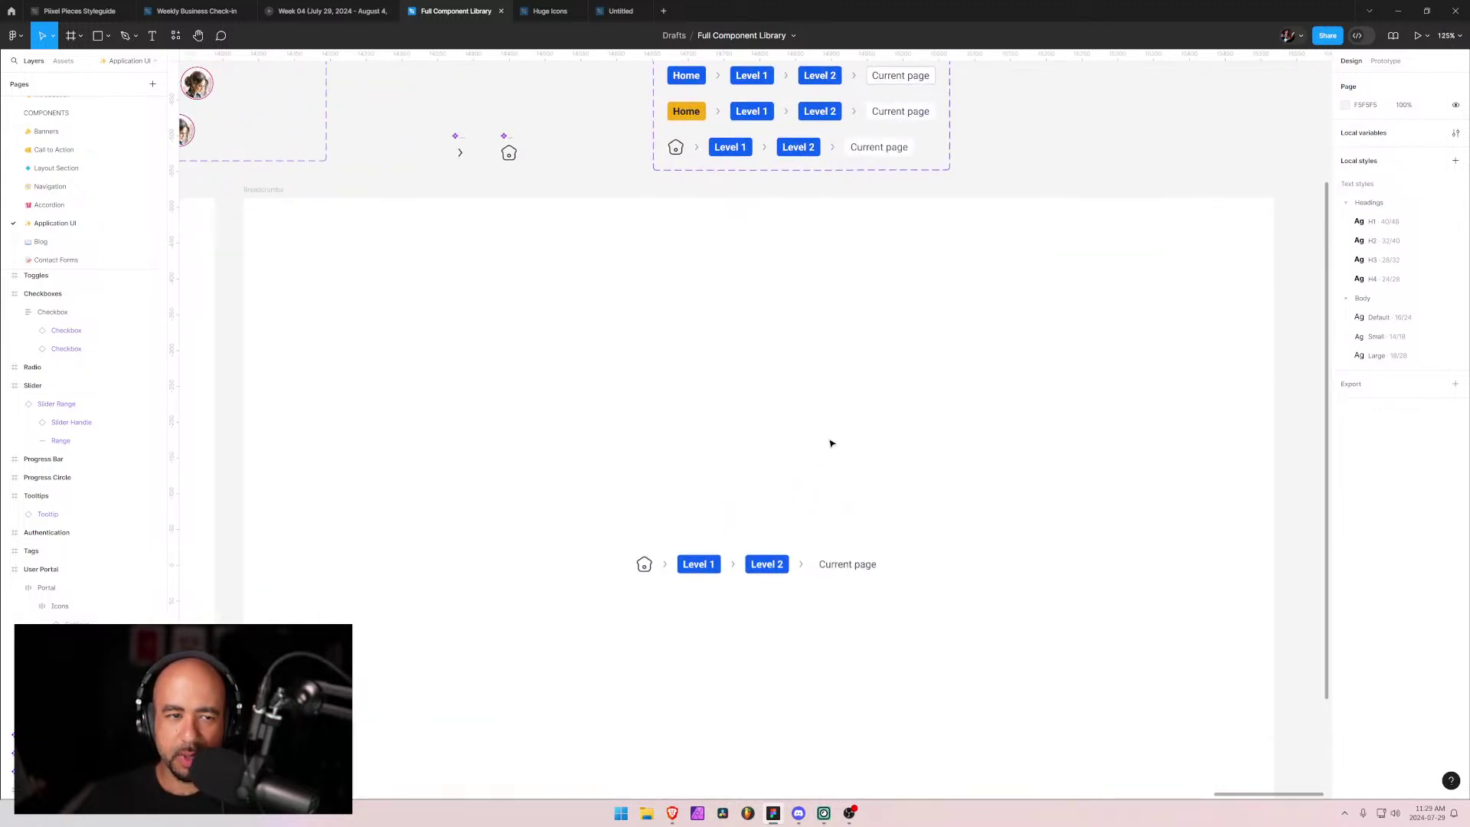
{"action": "scroll", "coordinate": [832, 446], "scroll_direction": "down", "scroll_amount": 4}
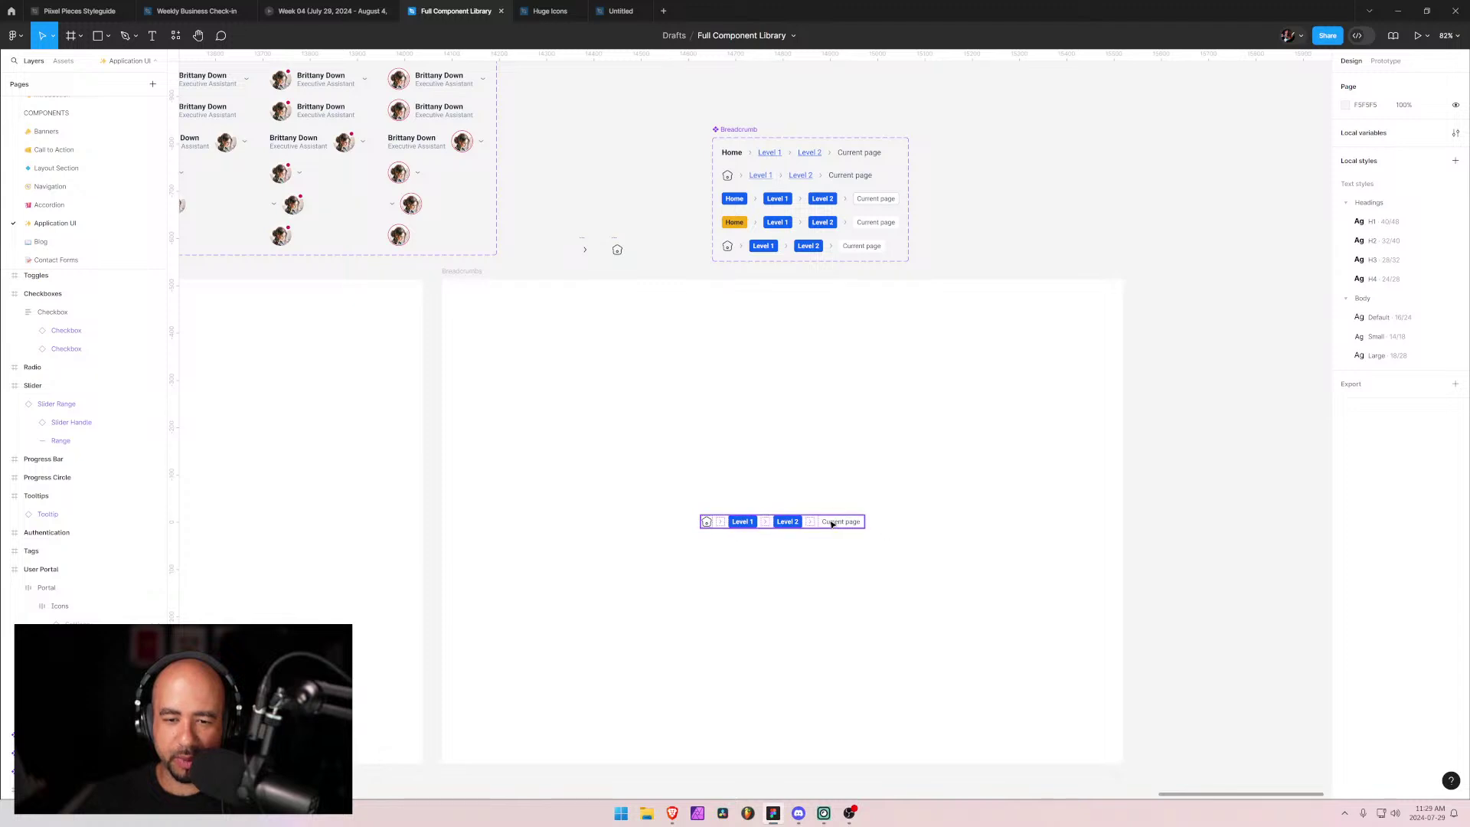
{"action": "scroll", "coordinate": [833, 525], "scroll_direction": "up", "scroll_amount": 8}
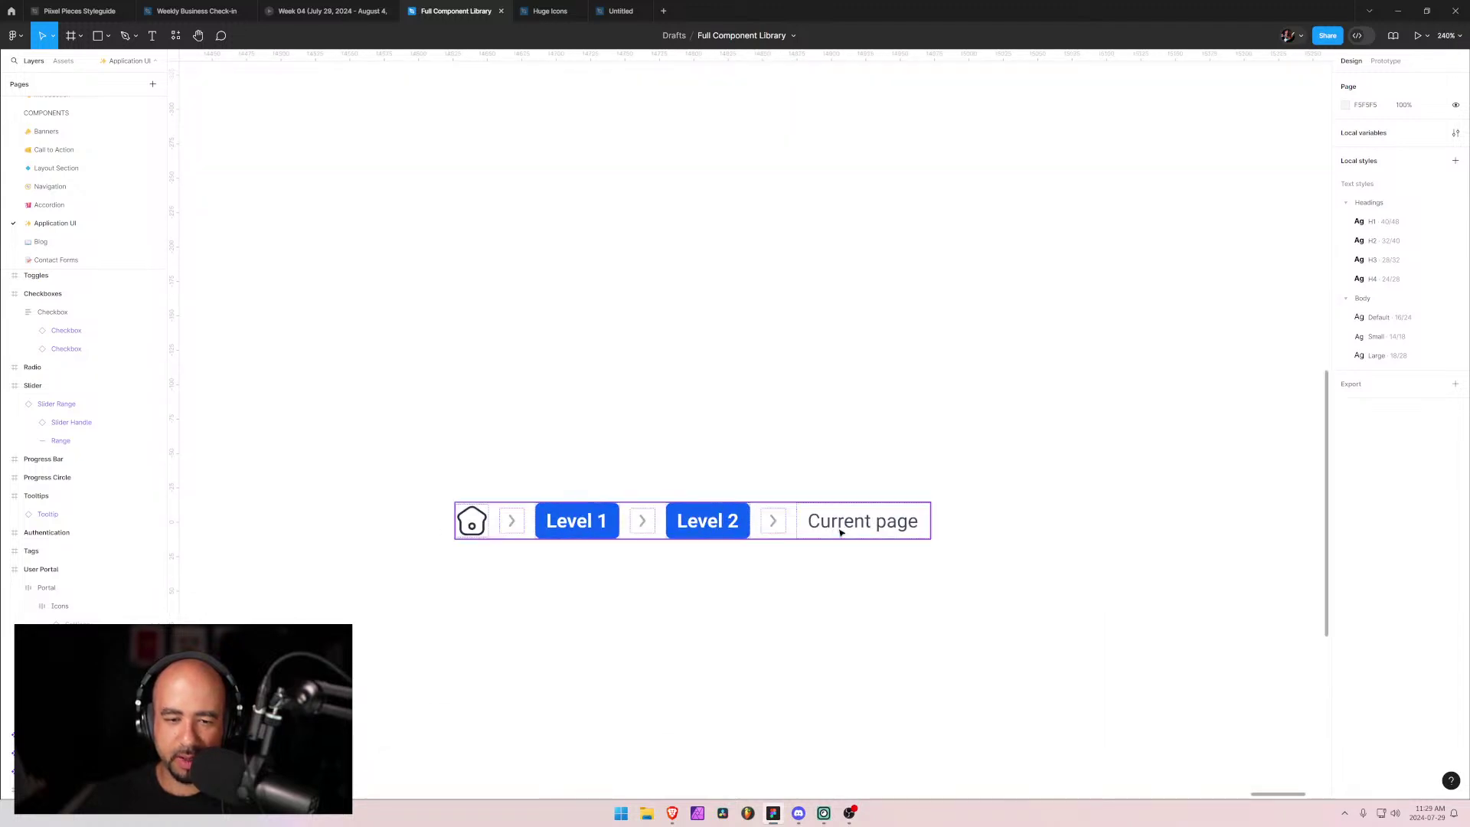
{"action": "scroll", "coordinate": [778, 535], "scroll_direction": "down", "scroll_amount": 10}
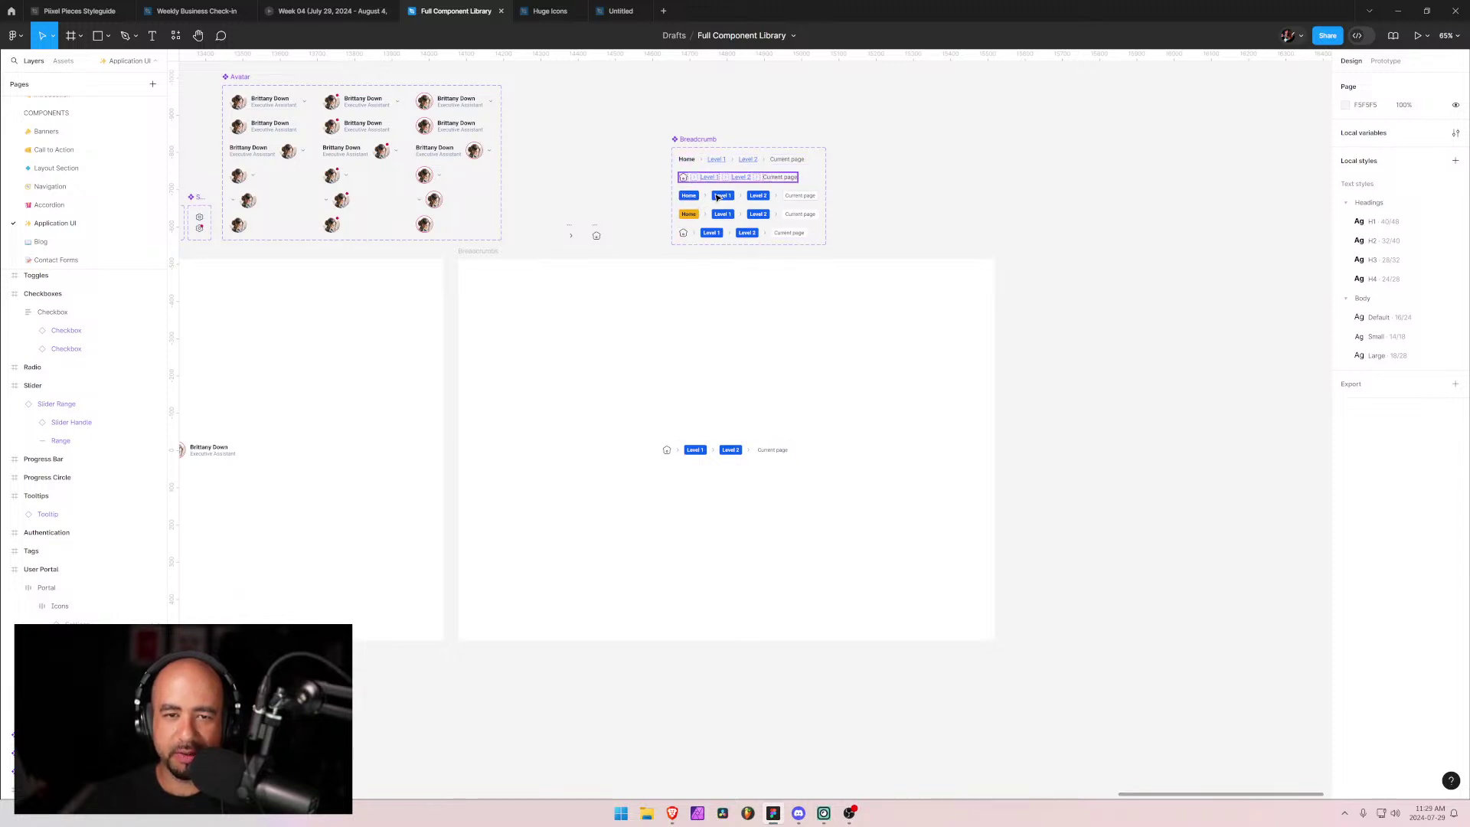
{"action": "scroll", "coordinate": [706, 209], "scroll_direction": "up", "scroll_amount": 5}
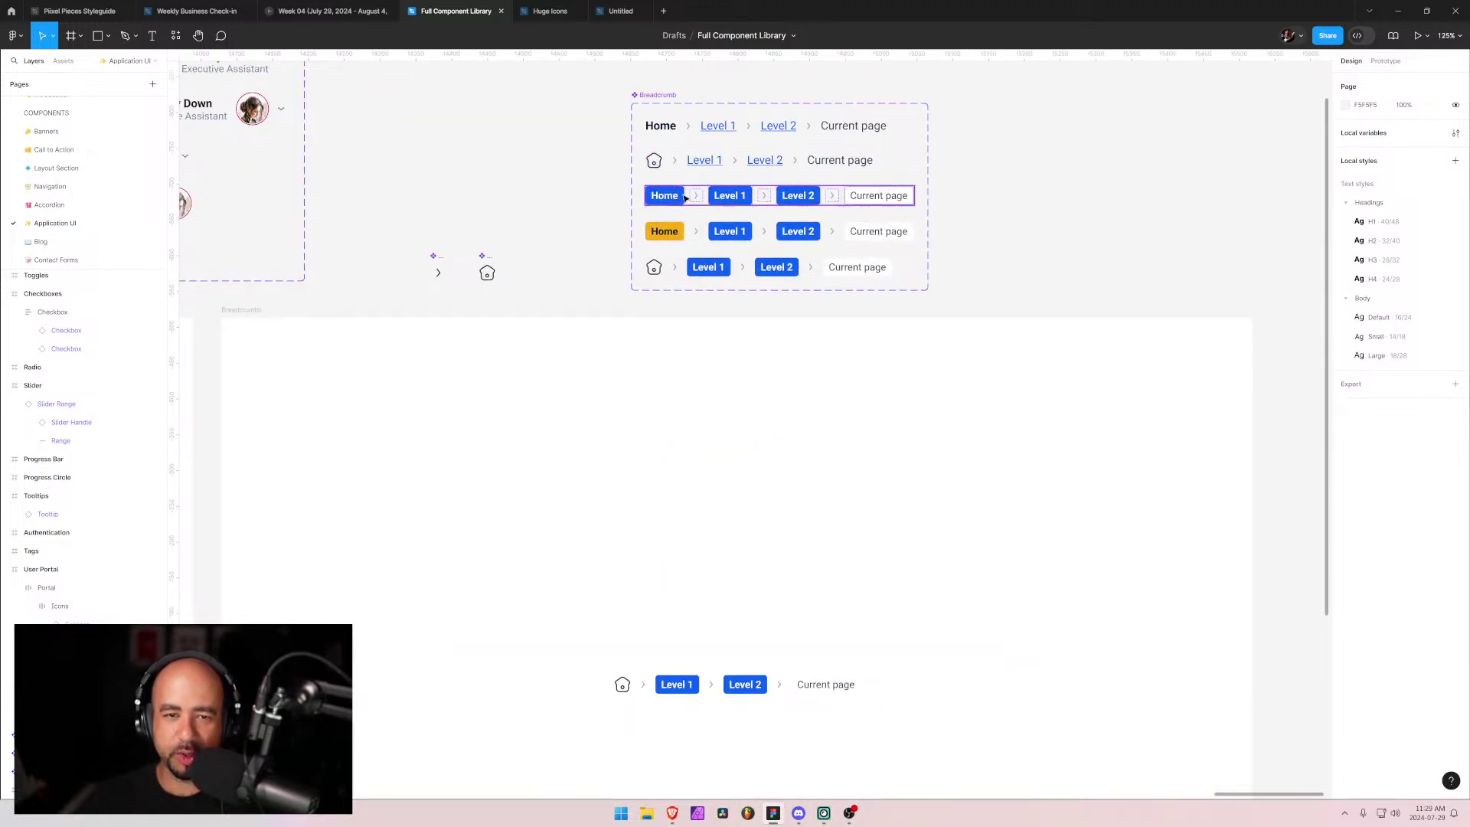
{"action": "scroll", "coordinate": [878, 450], "scroll_direction": "down", "scroll_amount": 5}
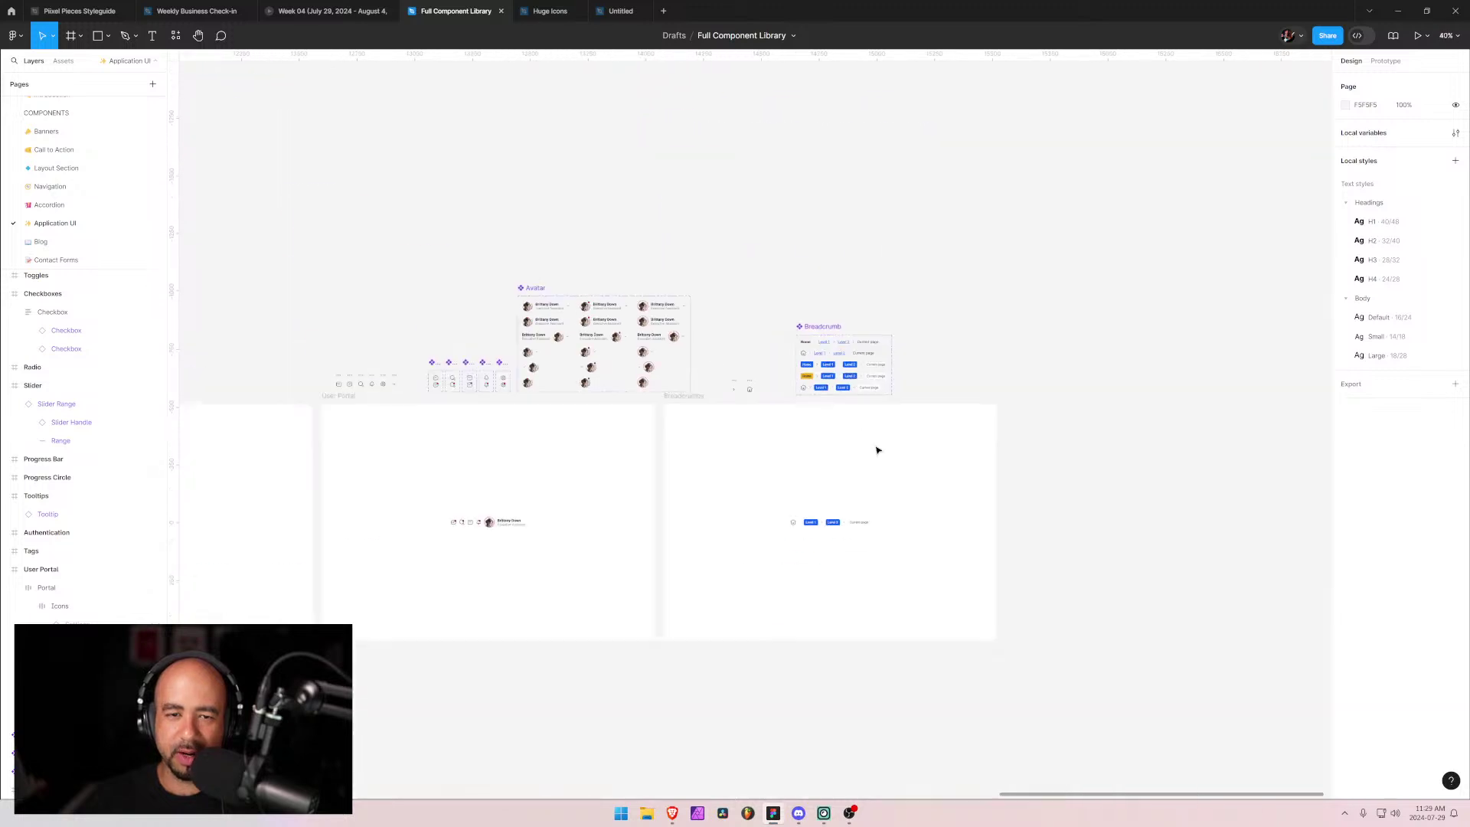
Step: Collapse the User Portal layers and open the Accordion page to view its component
{"action": "left_click", "coordinate": [6, 569]}
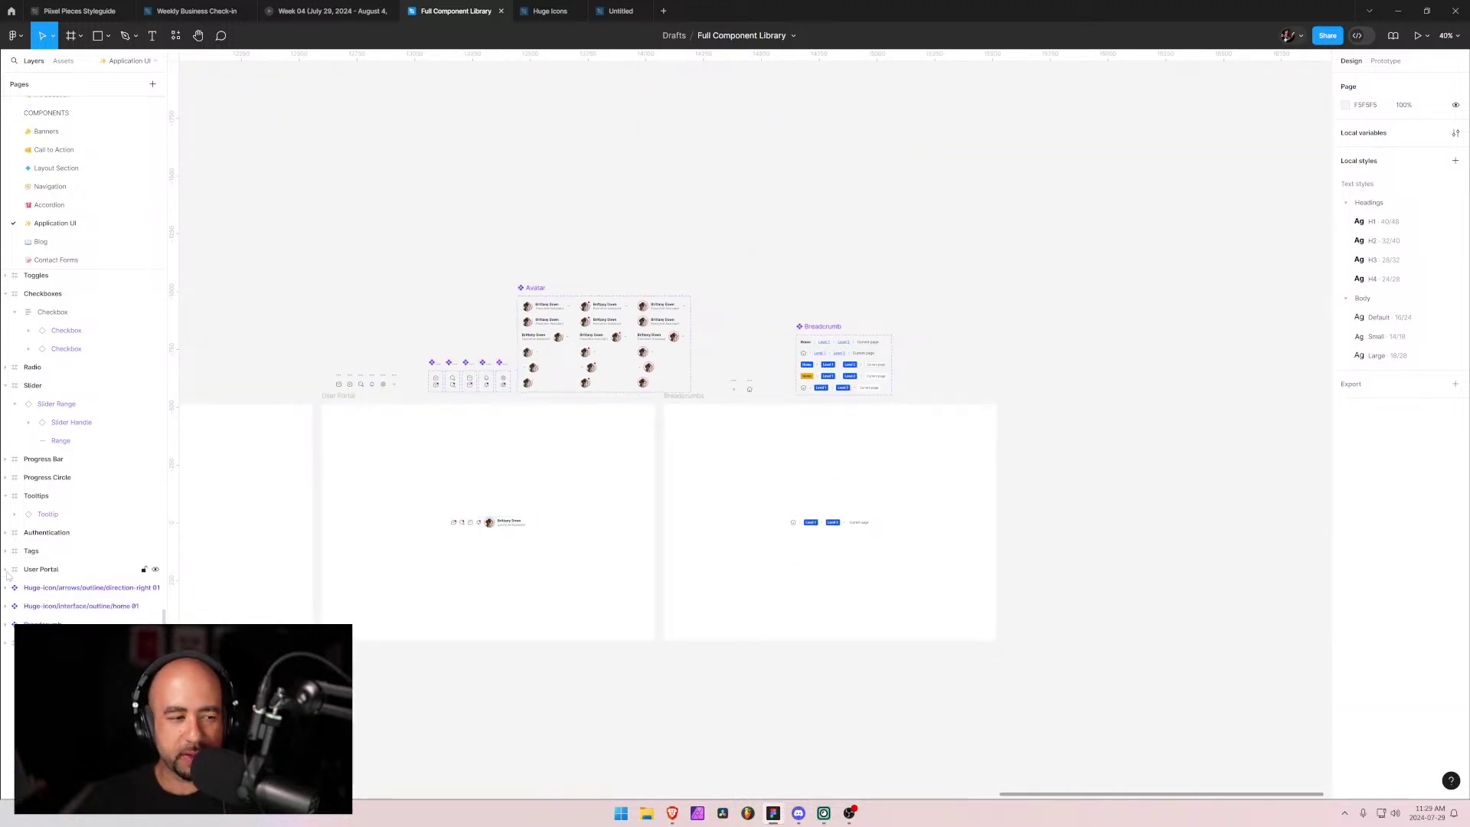
{"action": "left_click", "coordinate": [31, 553]}
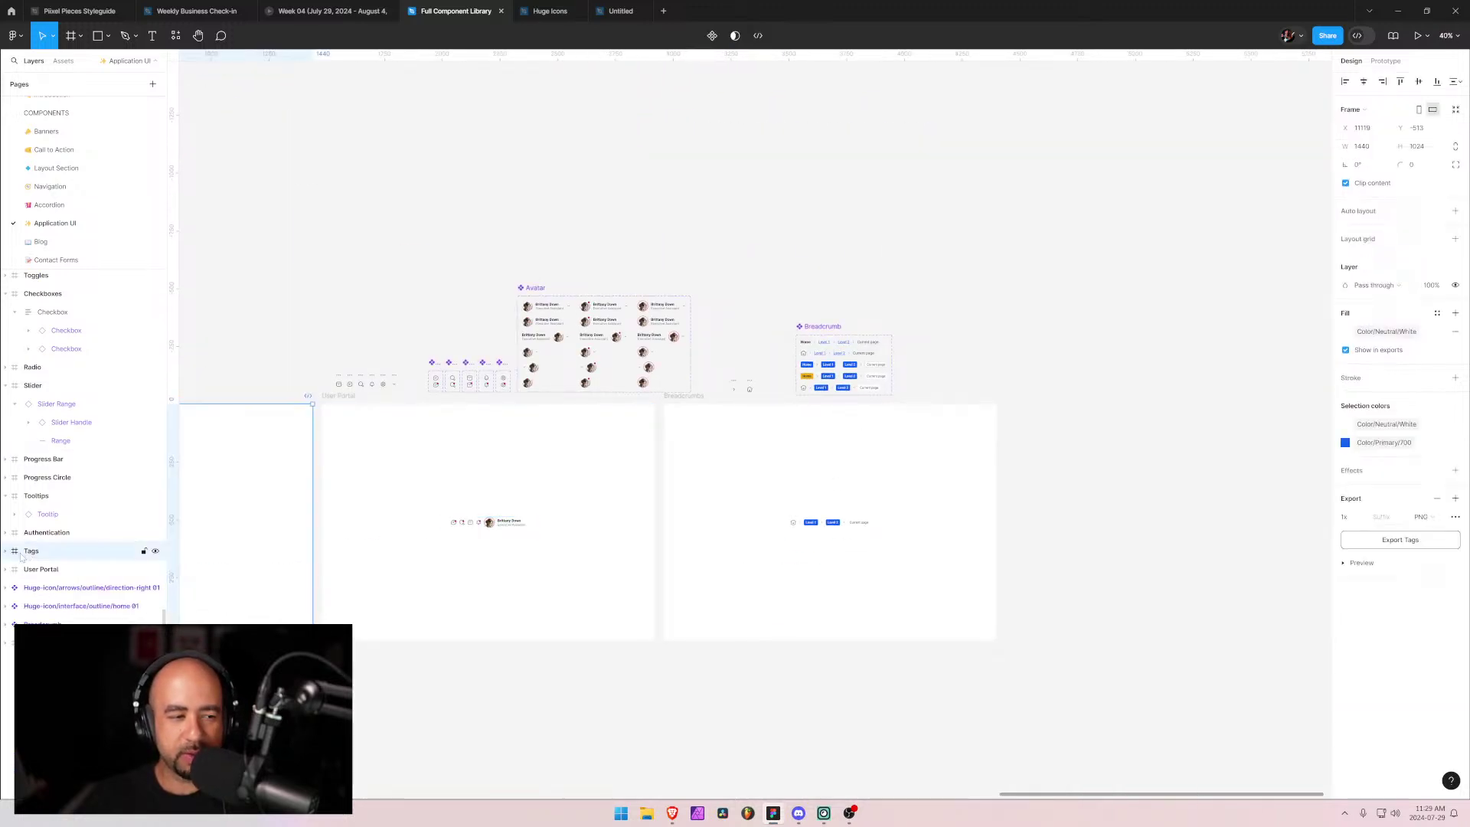
{"action": "double_click", "coordinate": [48, 206]}
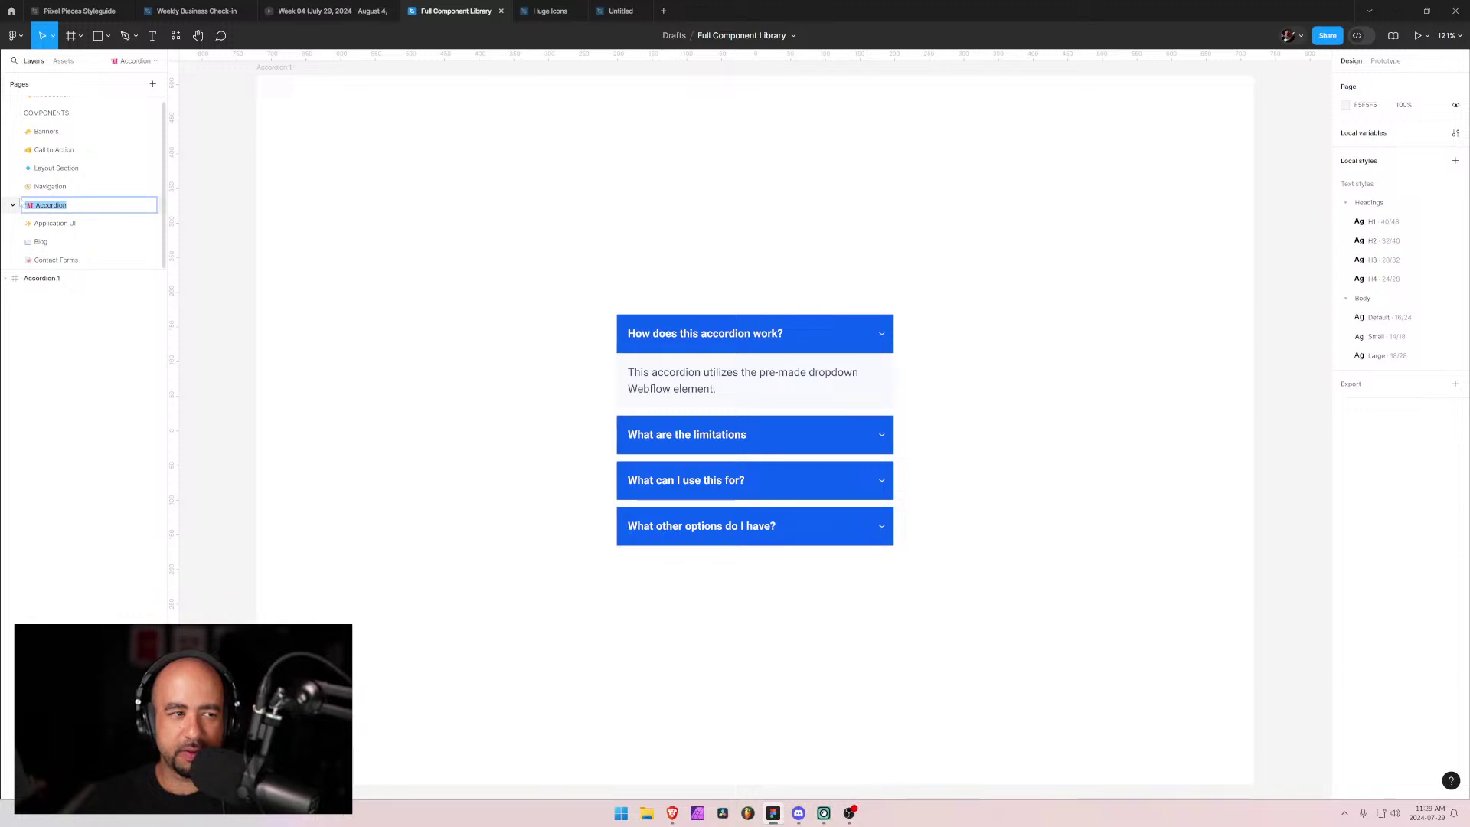
Step: Open the Navigation page and look over its row of navigation frames, selecting Navigation Custom 6
{"action": "left_click", "coordinate": [50, 186]}
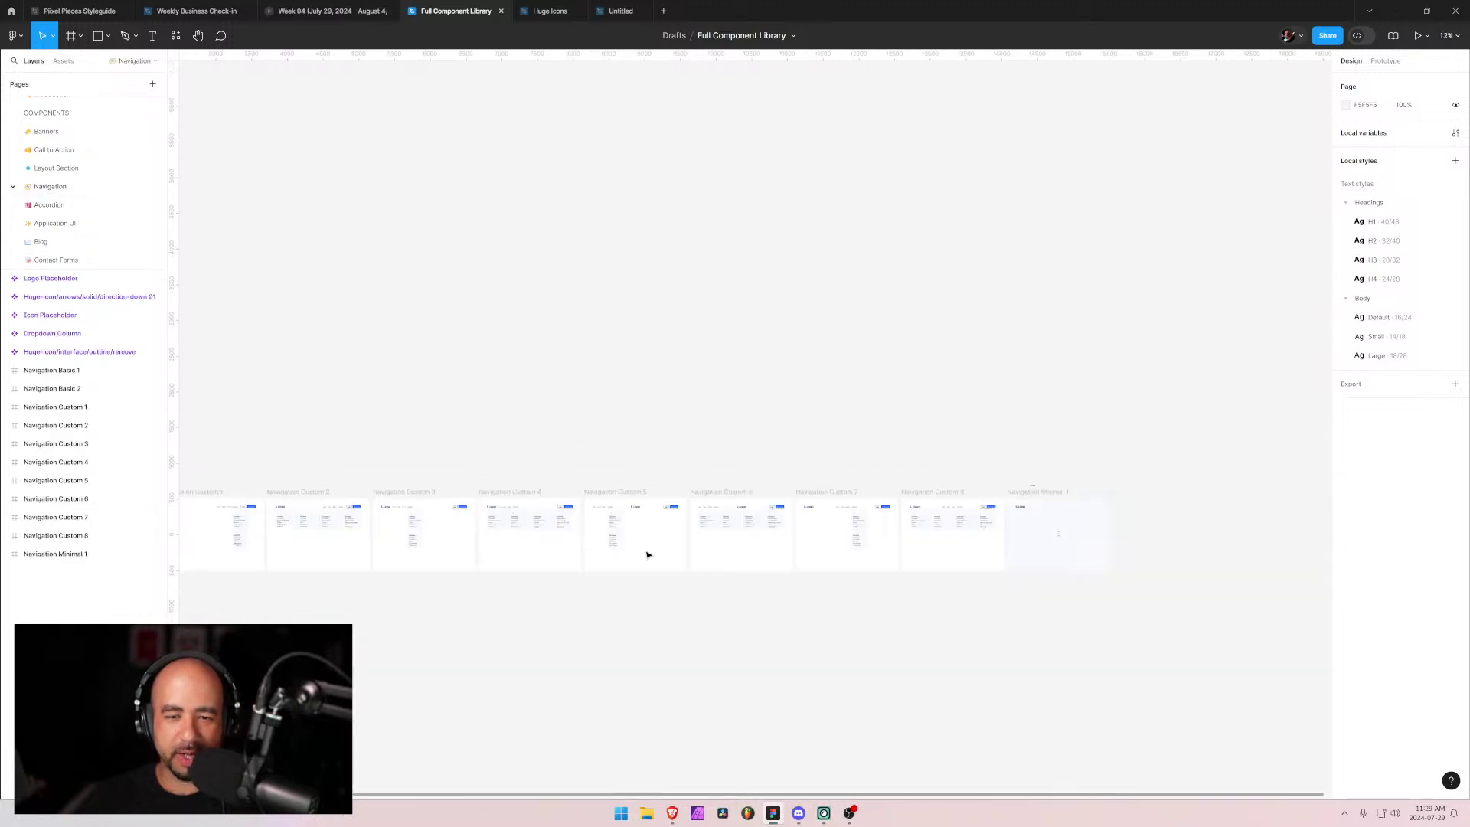
{"action": "scroll", "coordinate": [797, 553], "scroll_direction": "up", "scroll_amount": 5}
{"action": "scroll", "coordinate": [927, 549], "scroll_direction": "down", "scroll_amount": 4}
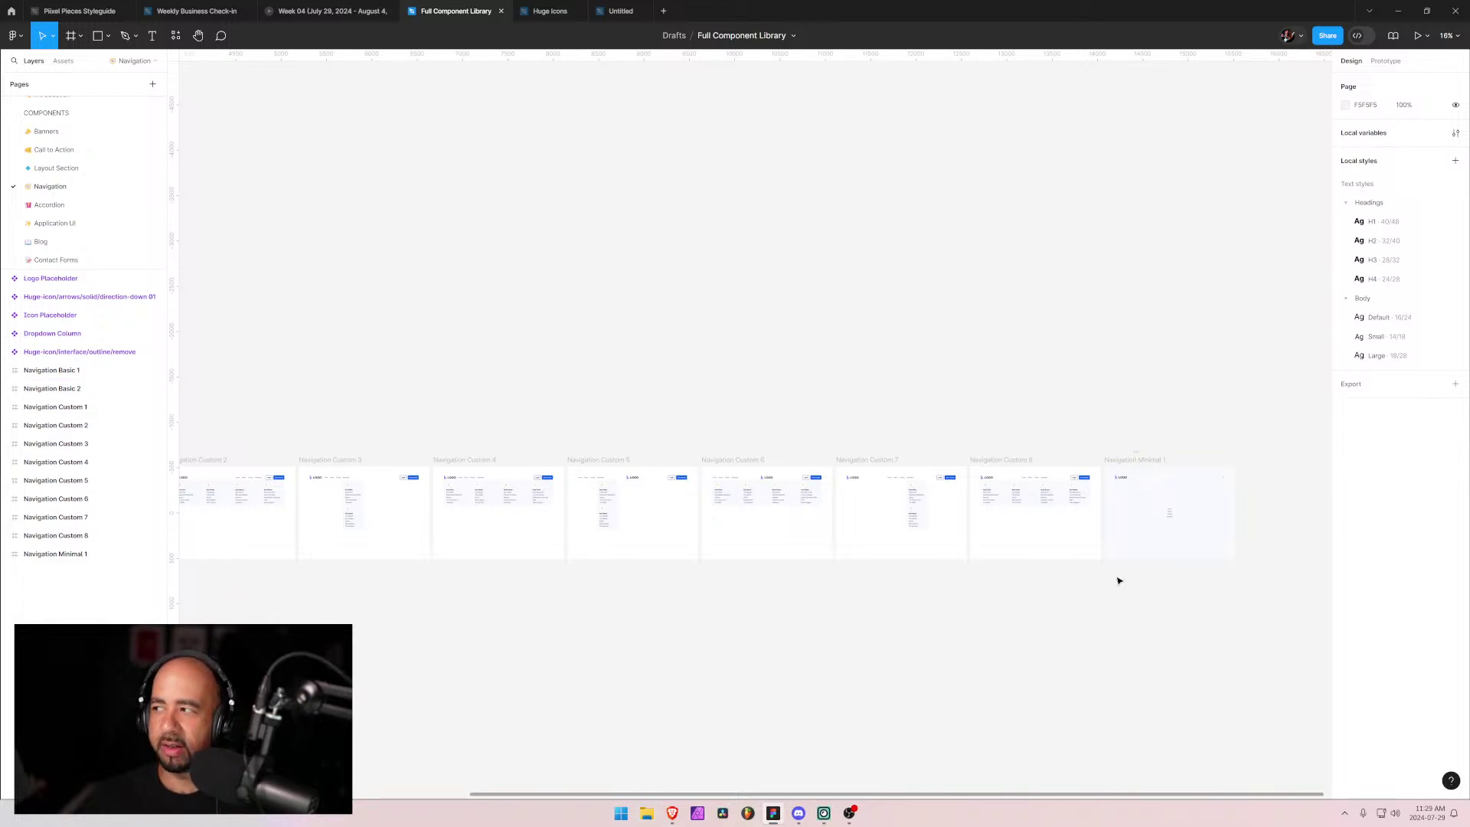
{"action": "left_click", "coordinate": [707, 464]}
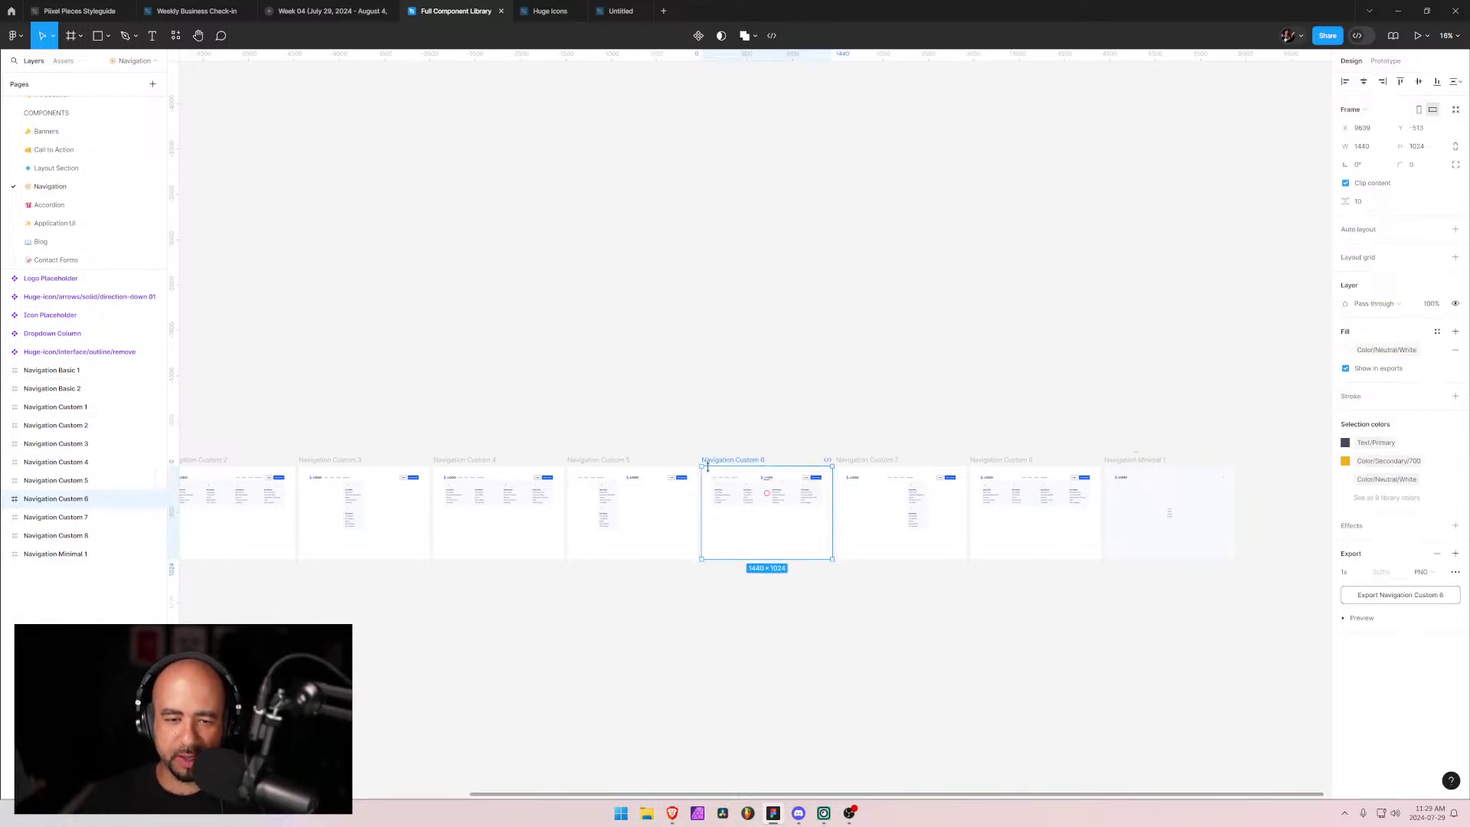
{"action": "scroll", "coordinate": [788, 528], "scroll_direction": "down", "scroll_amount": 5}
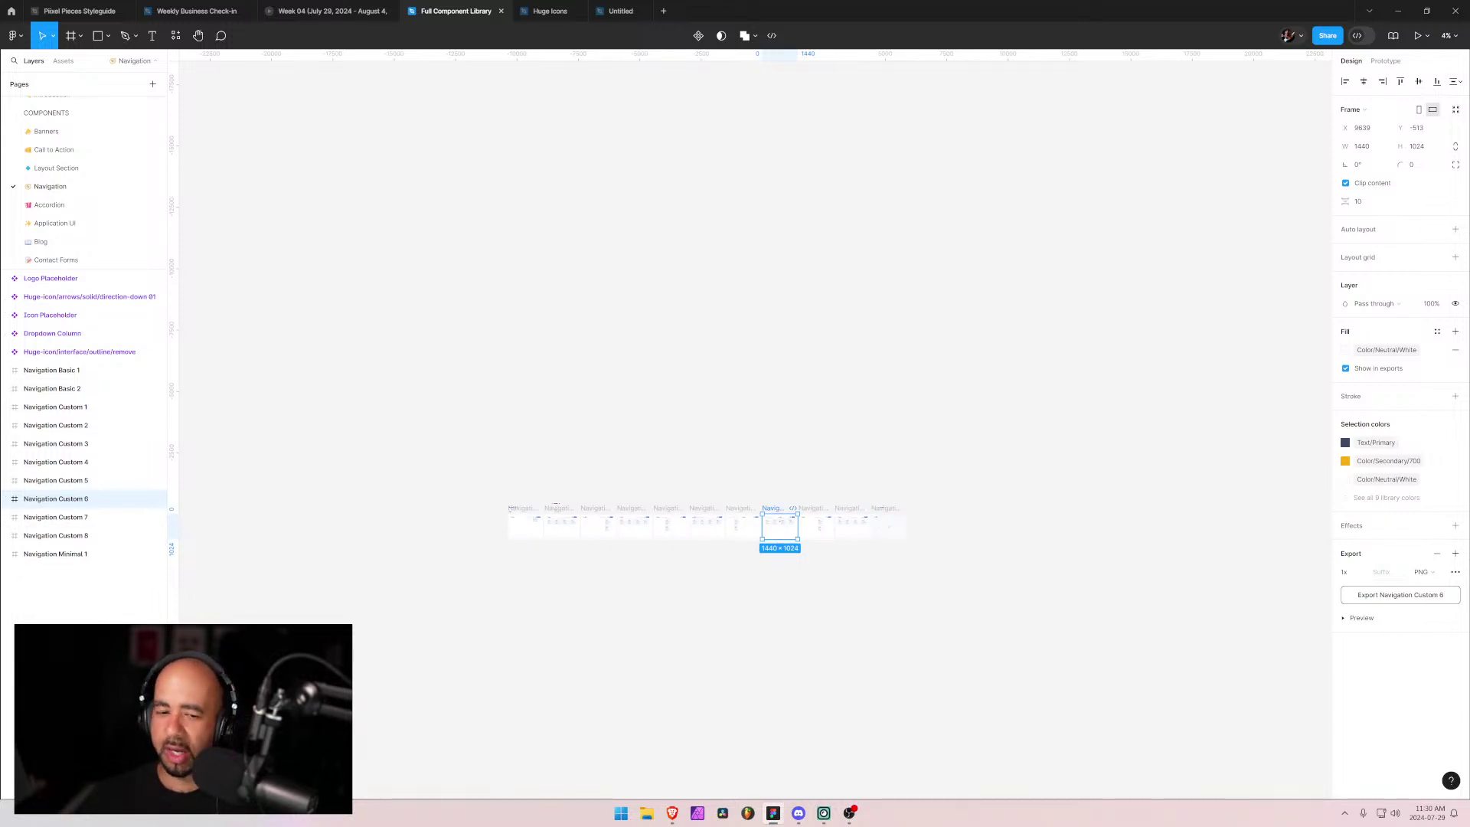
Step: Switch to the Brave browser window with the Piixel Pieces components site
{"action": "mouse_move", "coordinate": [674, 812]}
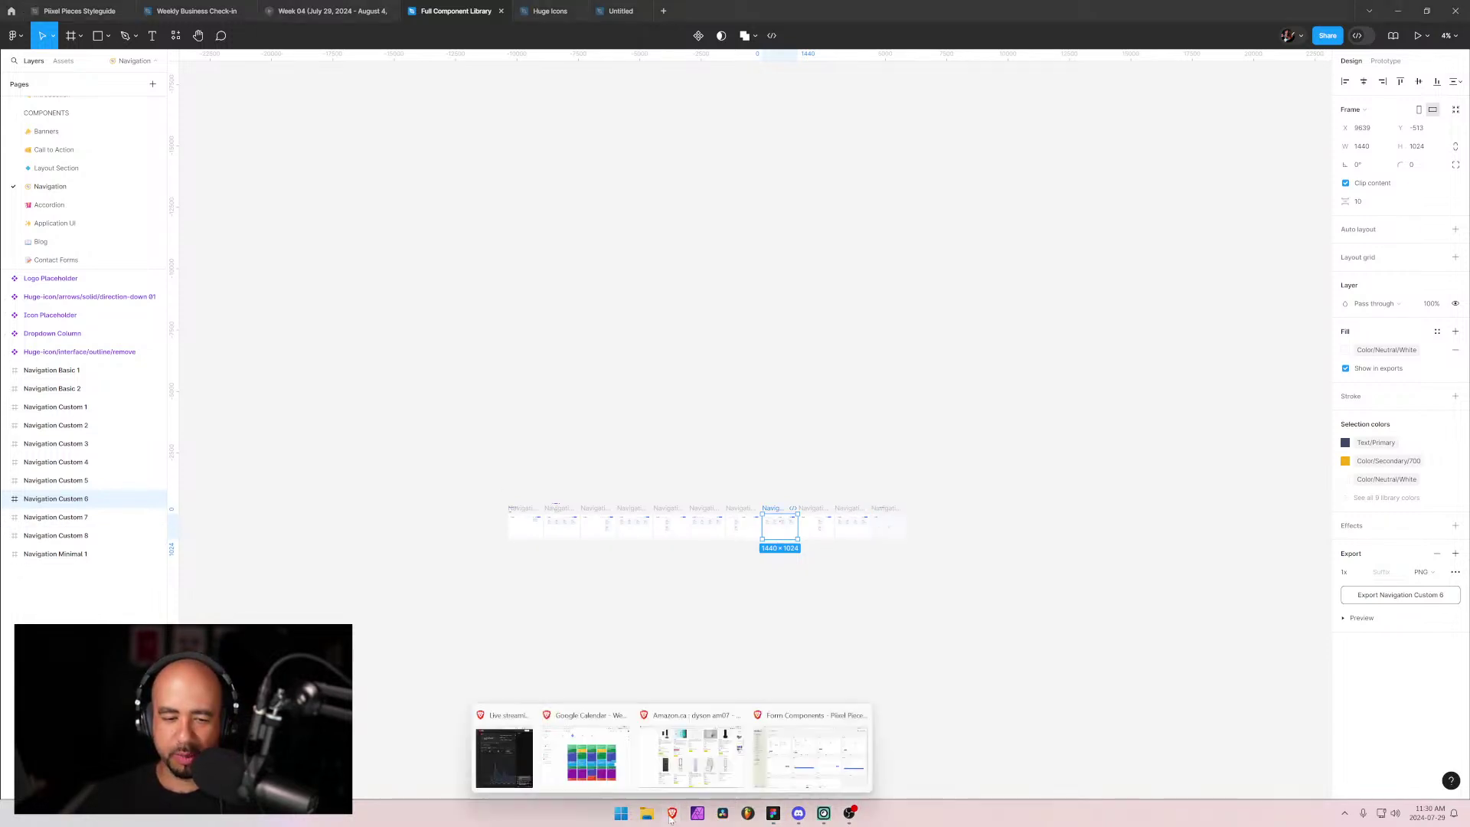
{"action": "left_click", "coordinate": [785, 747]}
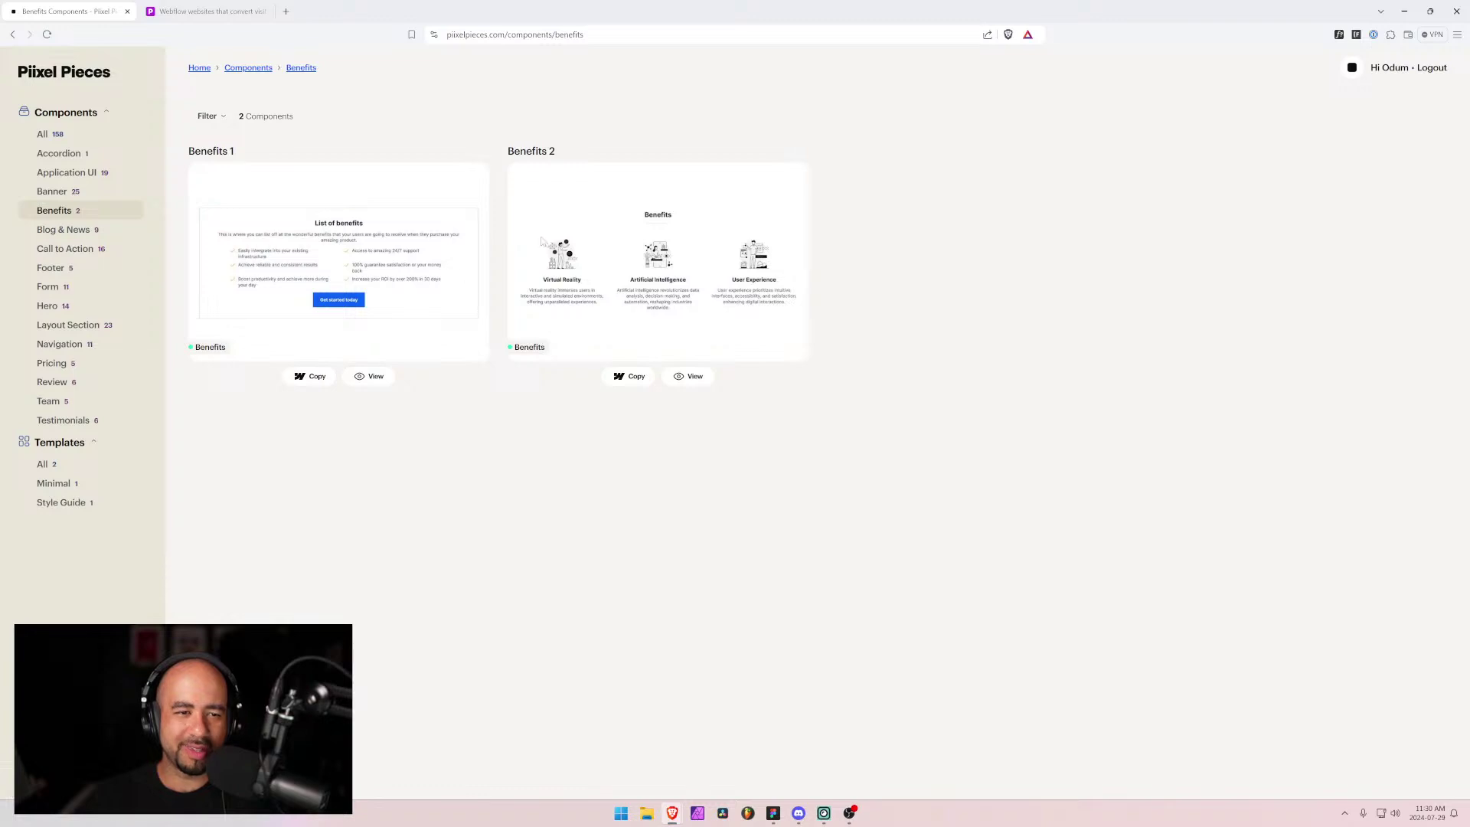
Step: Look through the Layout Section components on the Piixel Pieces site and open the Blog & News category
{"action": "left_click", "coordinate": [68, 325]}
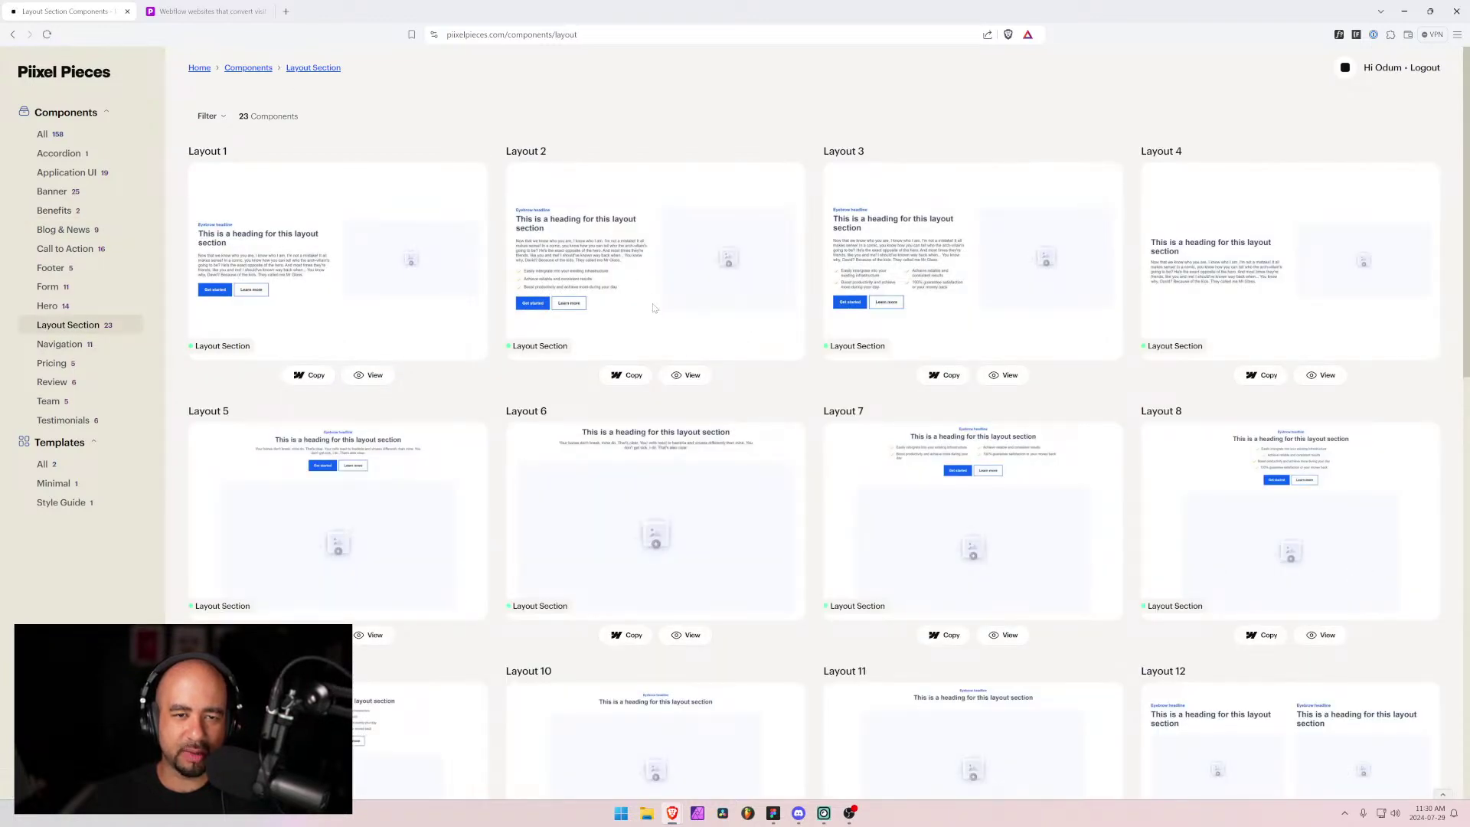
{"action": "scroll", "coordinate": [654, 308], "scroll_direction": "down", "scroll_amount": 10}
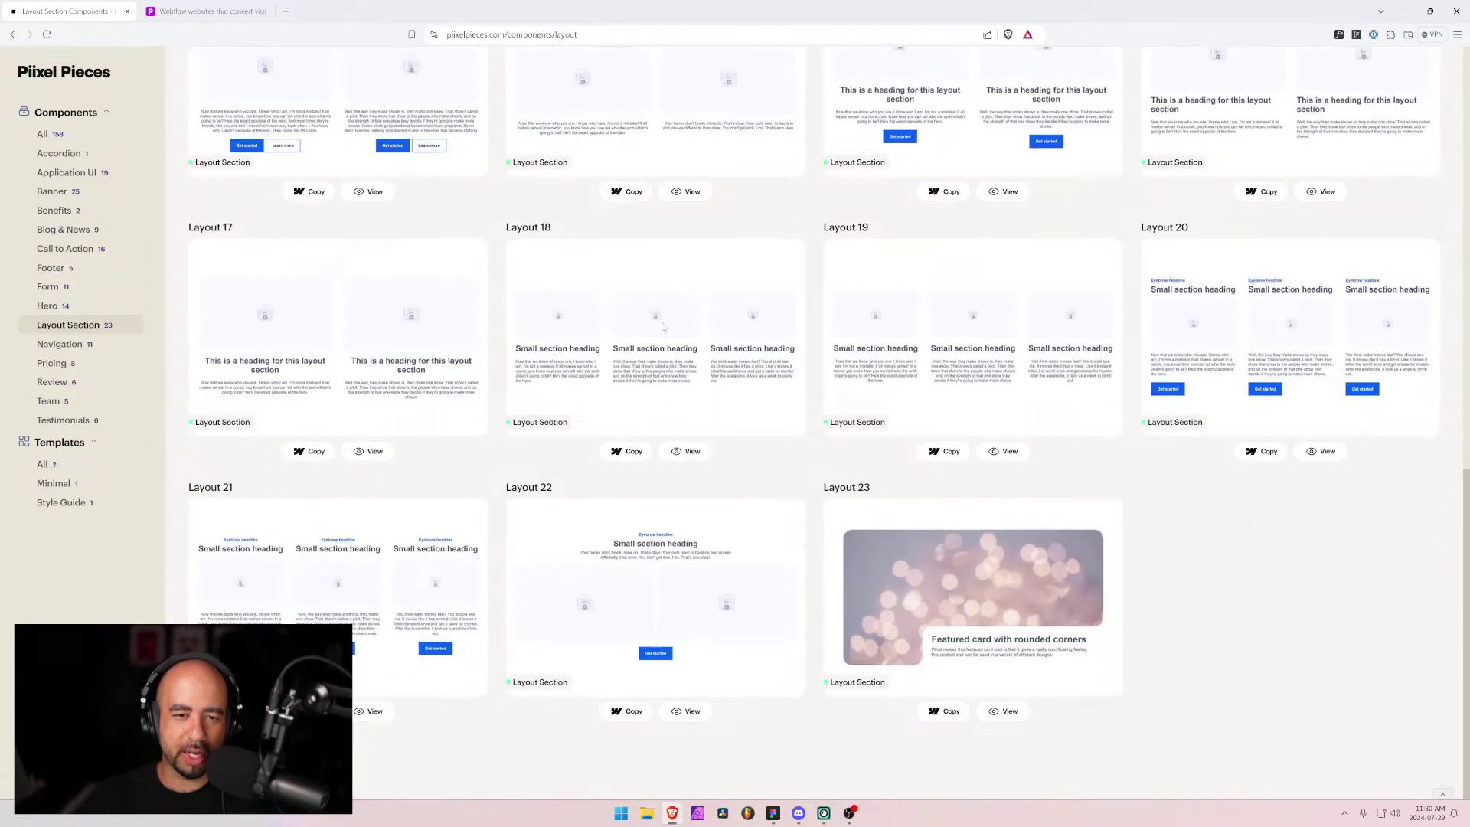
{"action": "left_click", "coordinate": [63, 229]}
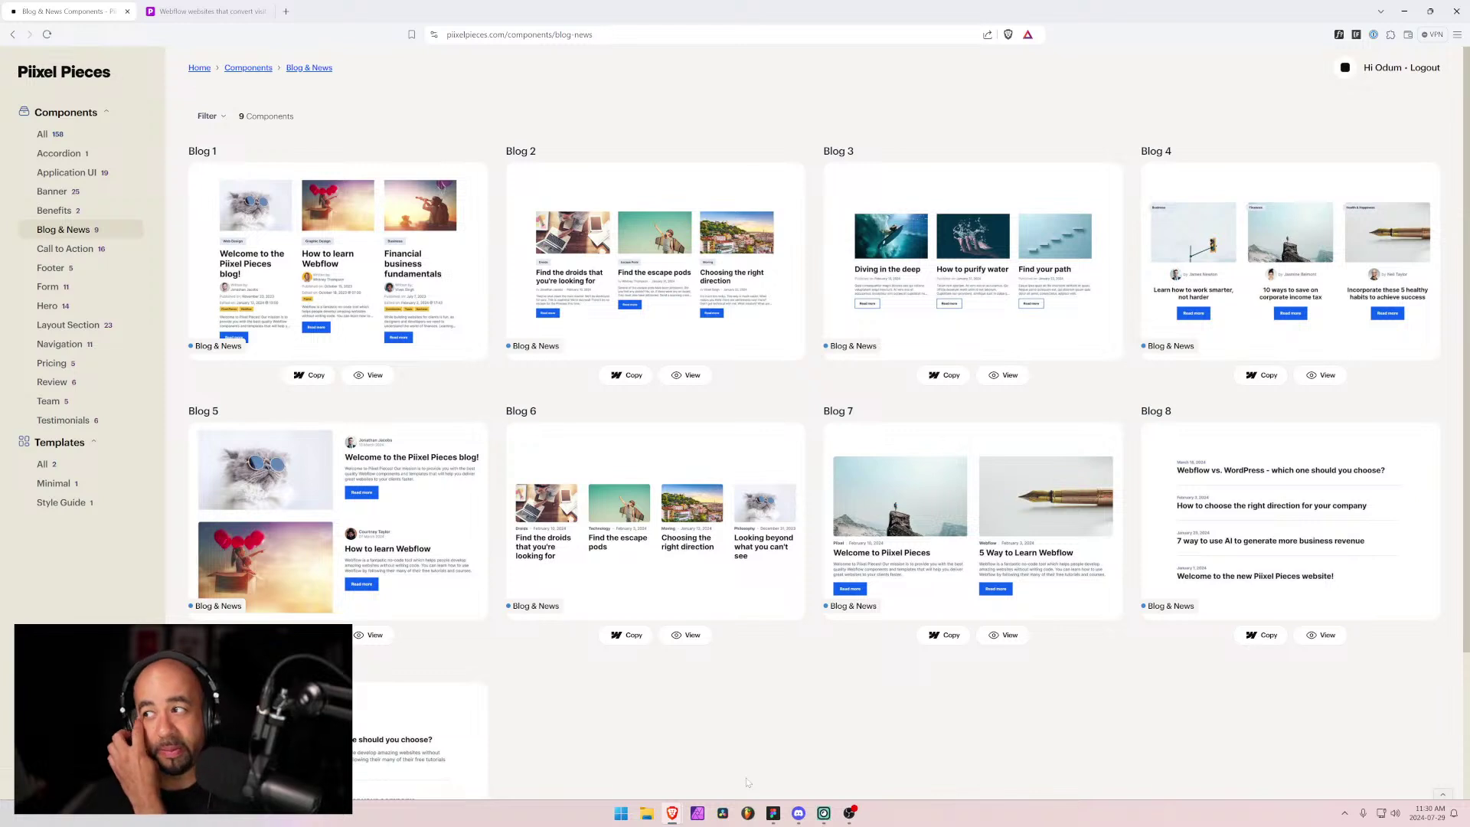
Step: Switch to the Full Component Library in Figma and open the Contact Forms page to view its row of forms
{"action": "left_click", "coordinate": [773, 814]}
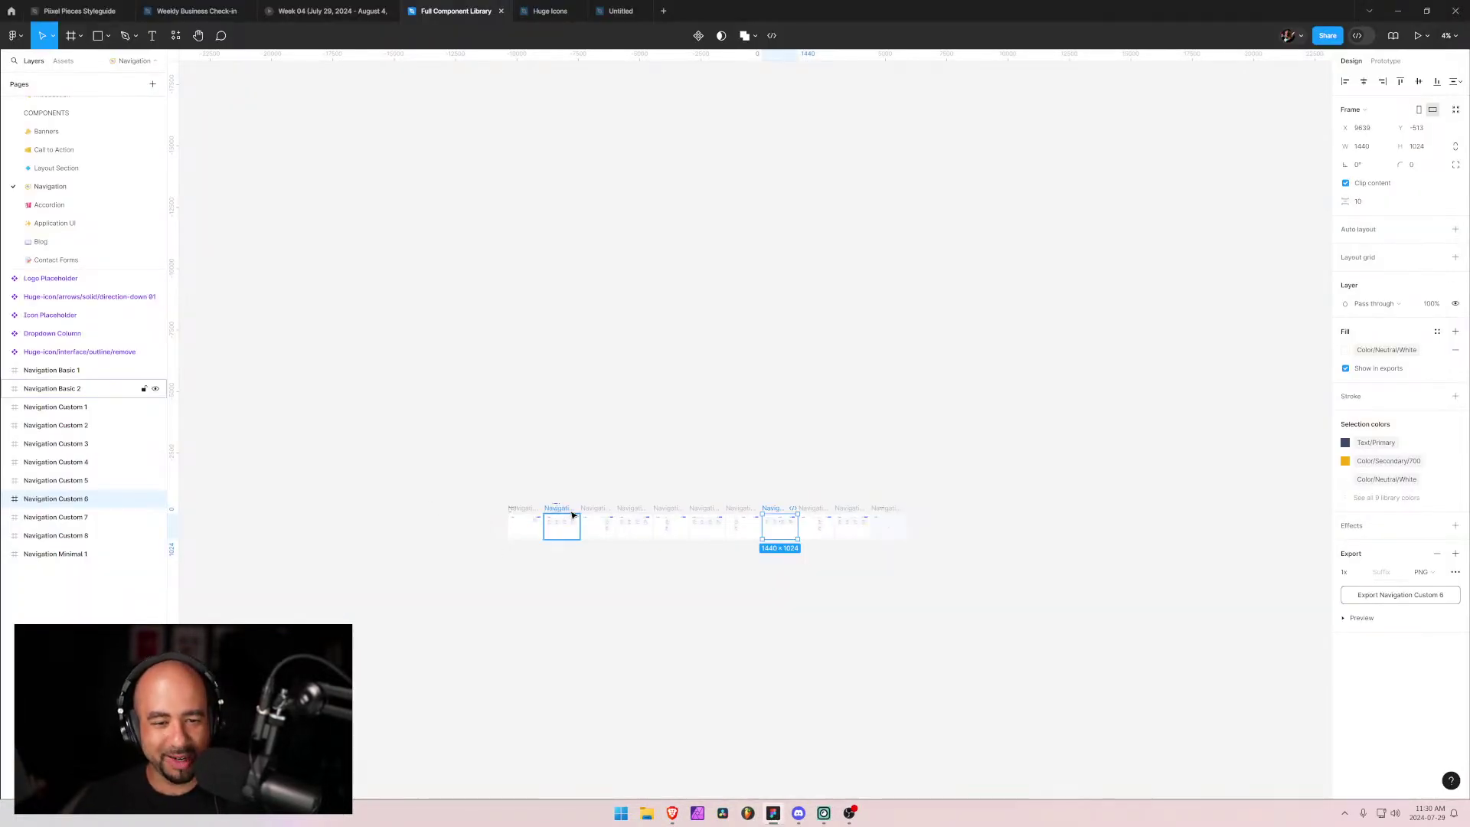
{"action": "scroll", "coordinate": [540, 521], "scroll_direction": "up", "scroll_amount": 4}
{"action": "scroll", "coordinate": [532, 524], "scroll_direction": "down", "scroll_amount": 2}
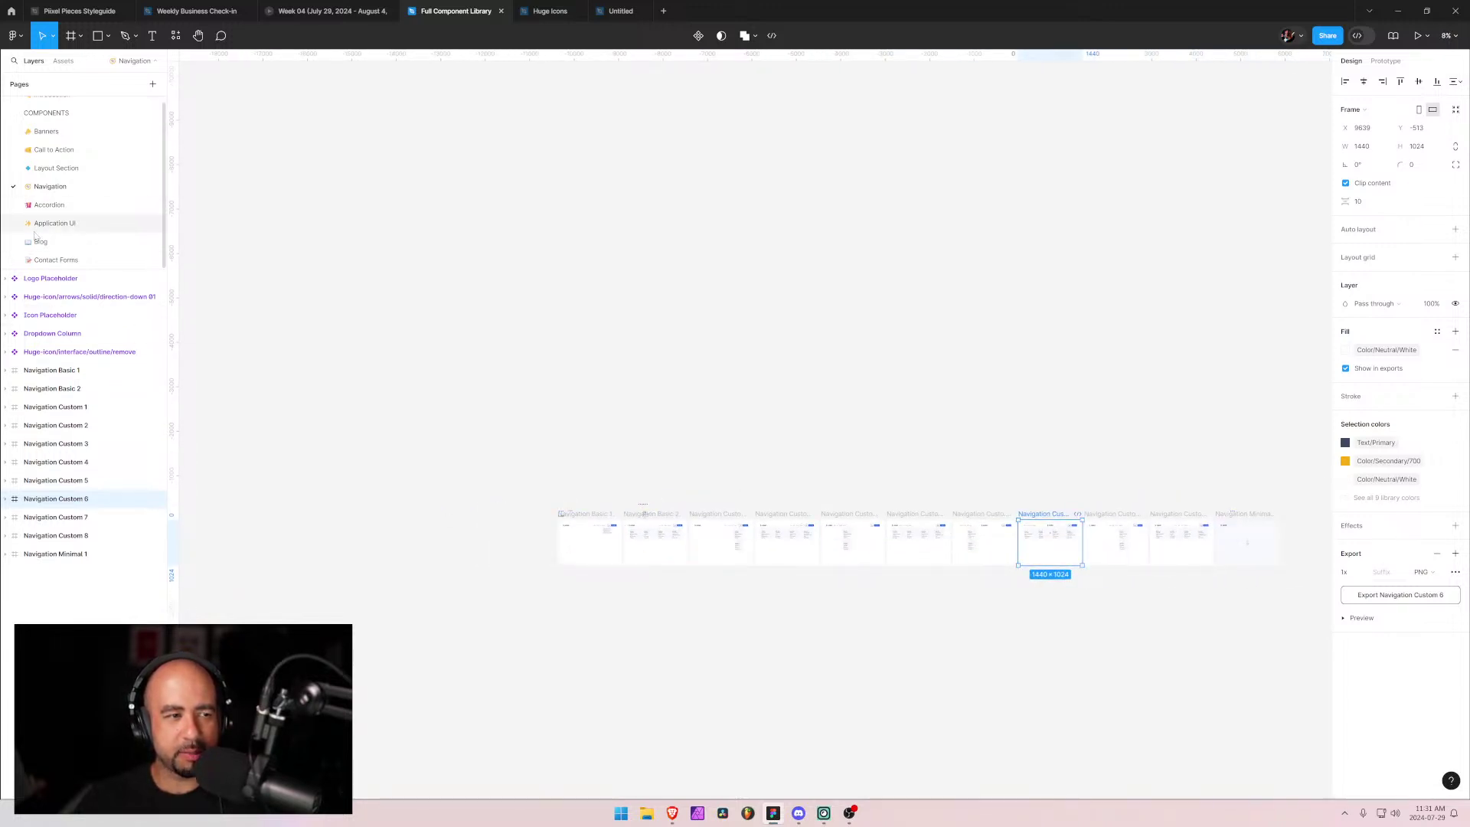
{"action": "left_click", "coordinate": [57, 262]}
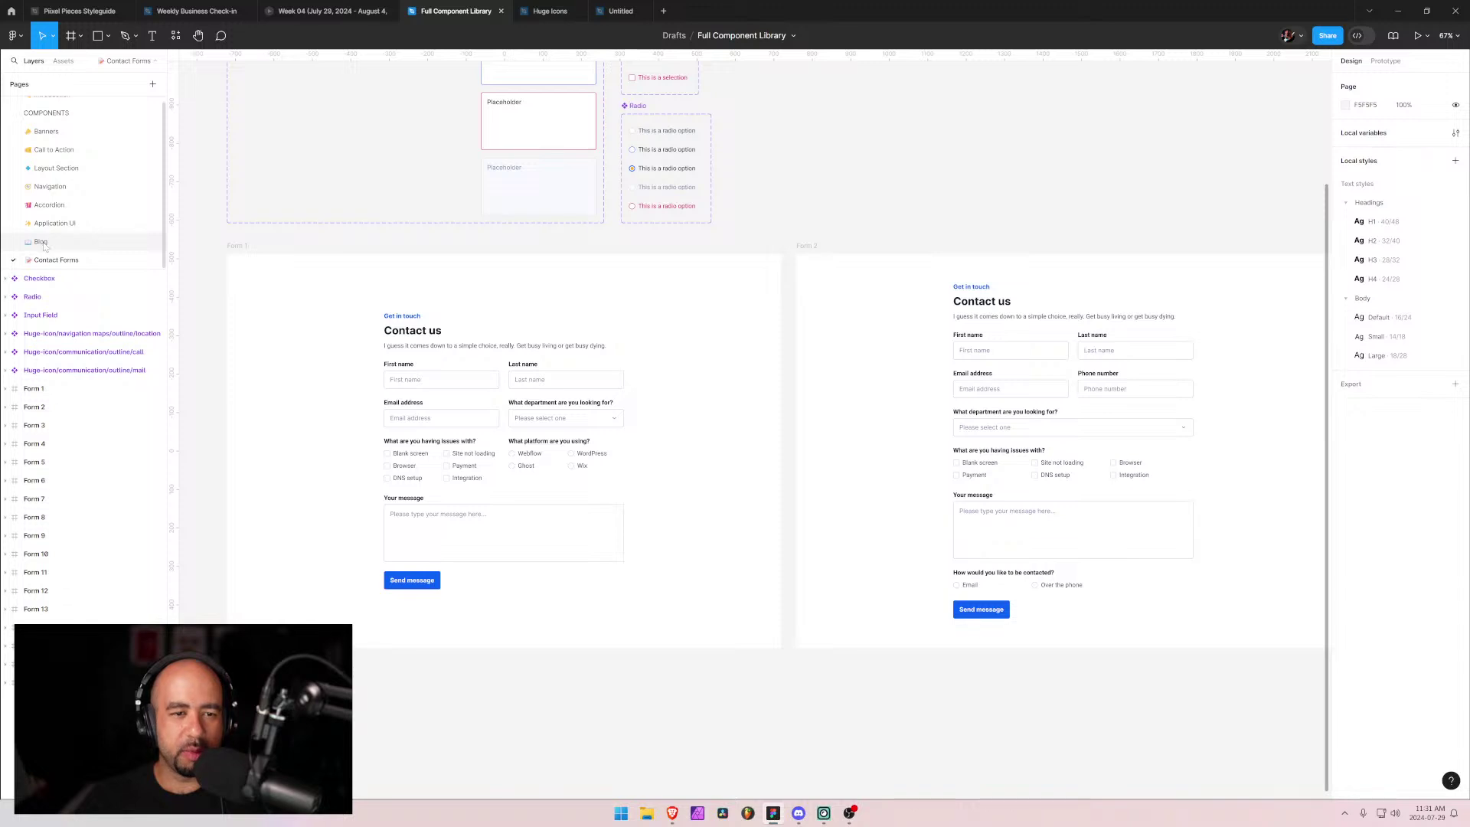
{"action": "scroll", "coordinate": [298, 431], "scroll_direction": "down", "scroll_amount": 5}
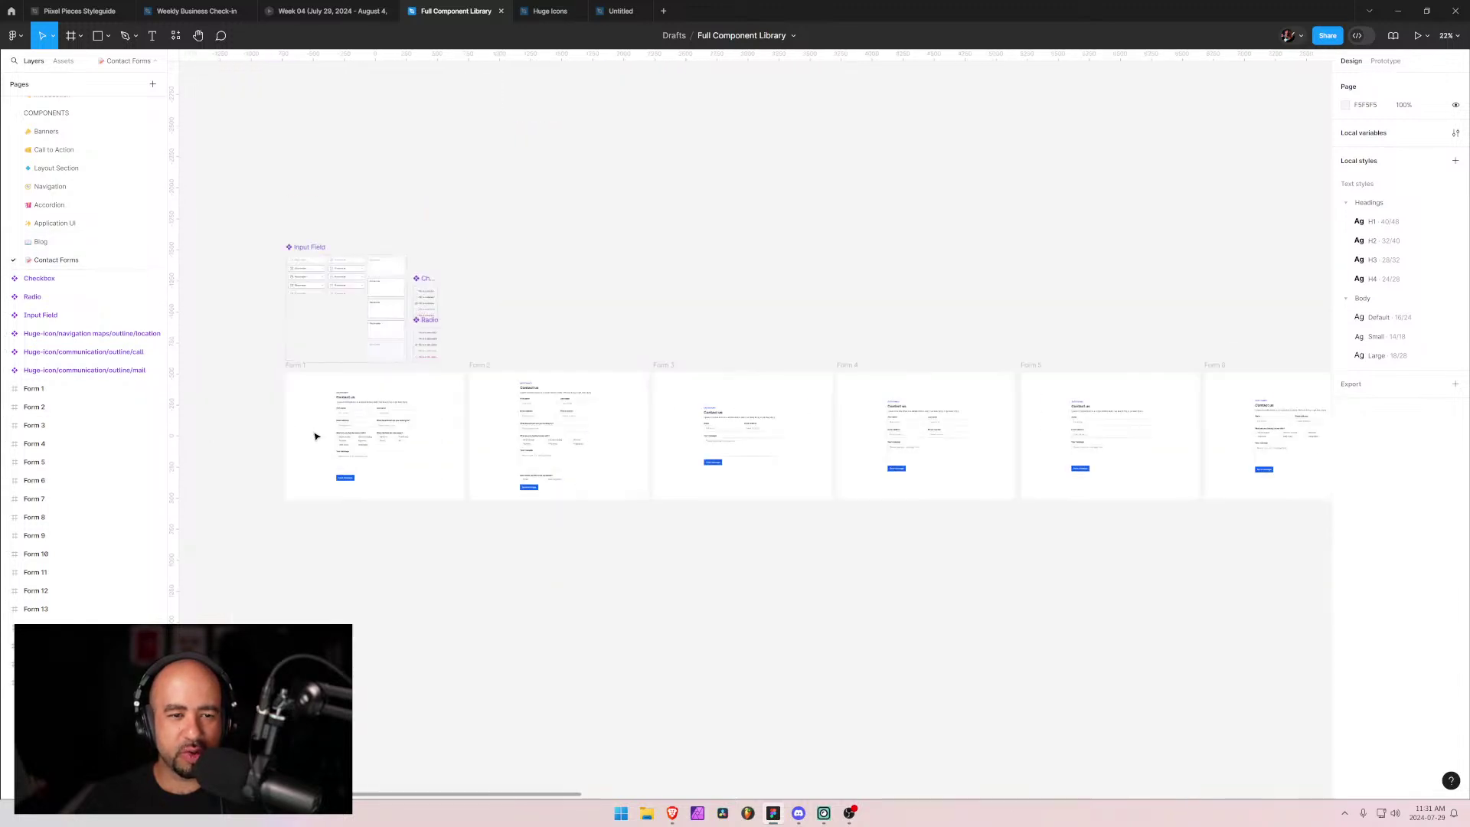
Step: Switch back to the Piixel Pieces window in Brave and filter the Blog & News components by 1 column
{"action": "mouse_move", "coordinate": [672, 813]}
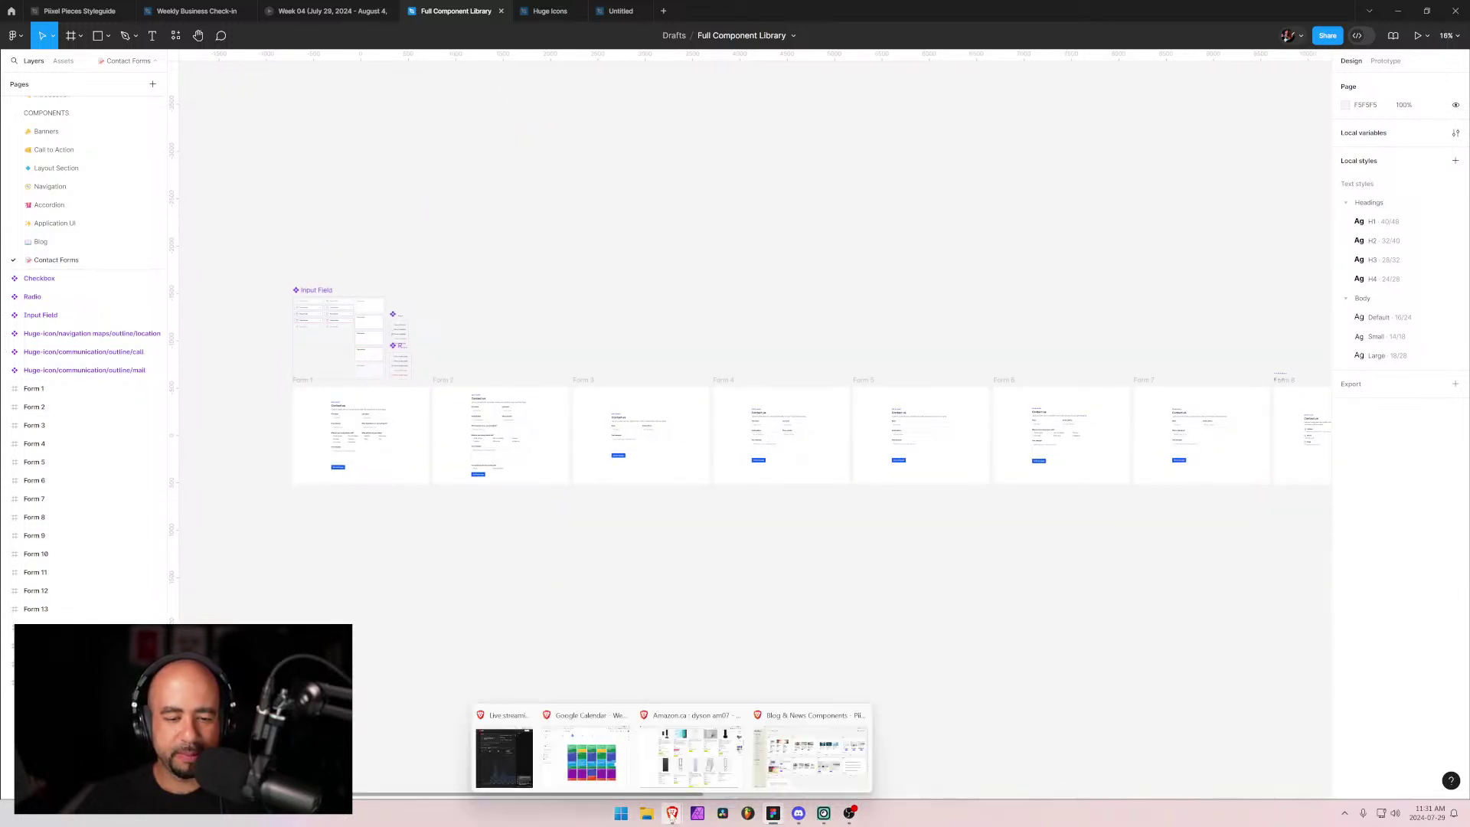
{"action": "left_click", "coordinate": [802, 713]}
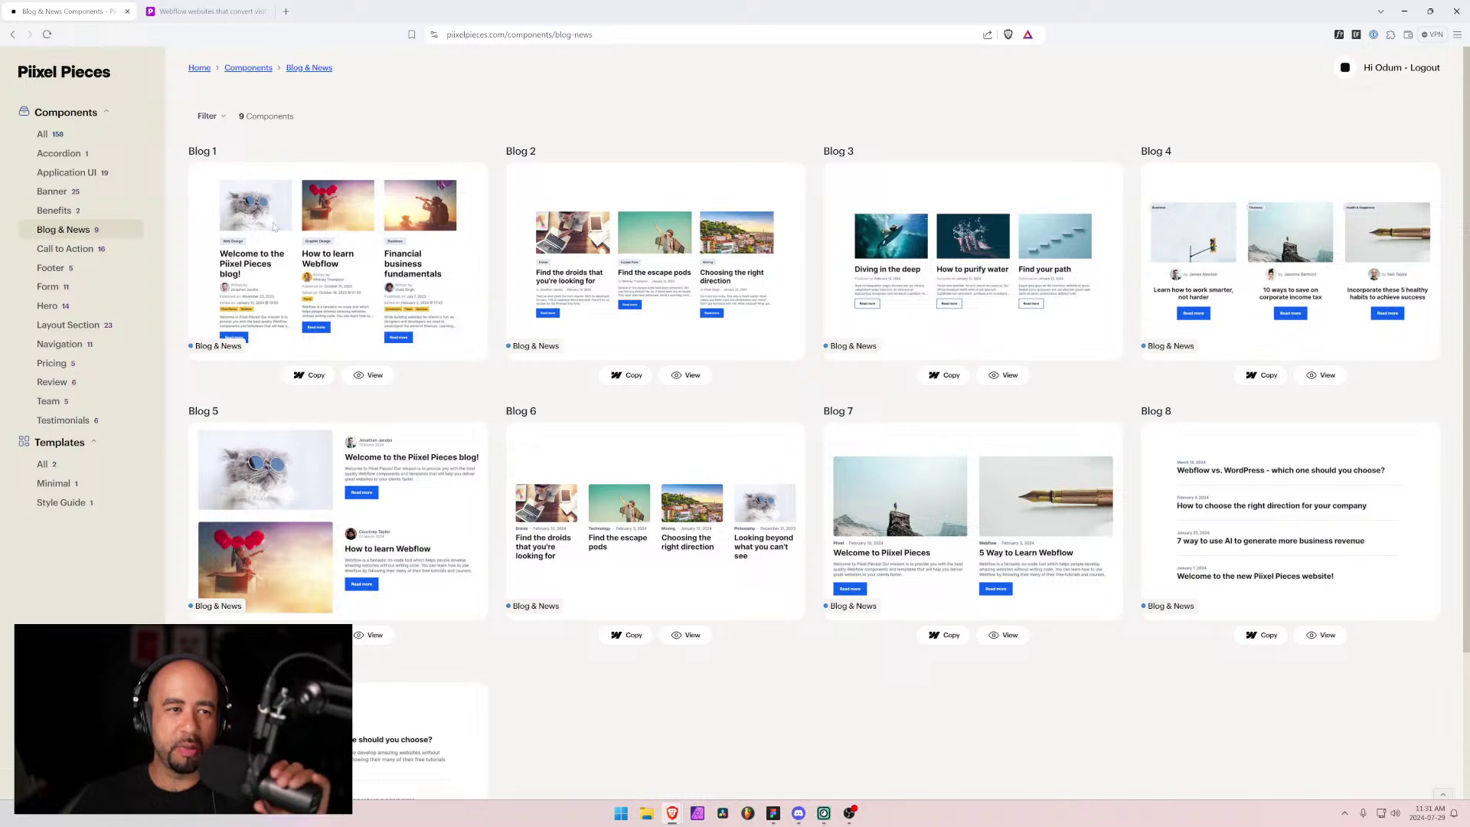
{"action": "left_click", "coordinate": [208, 116]}
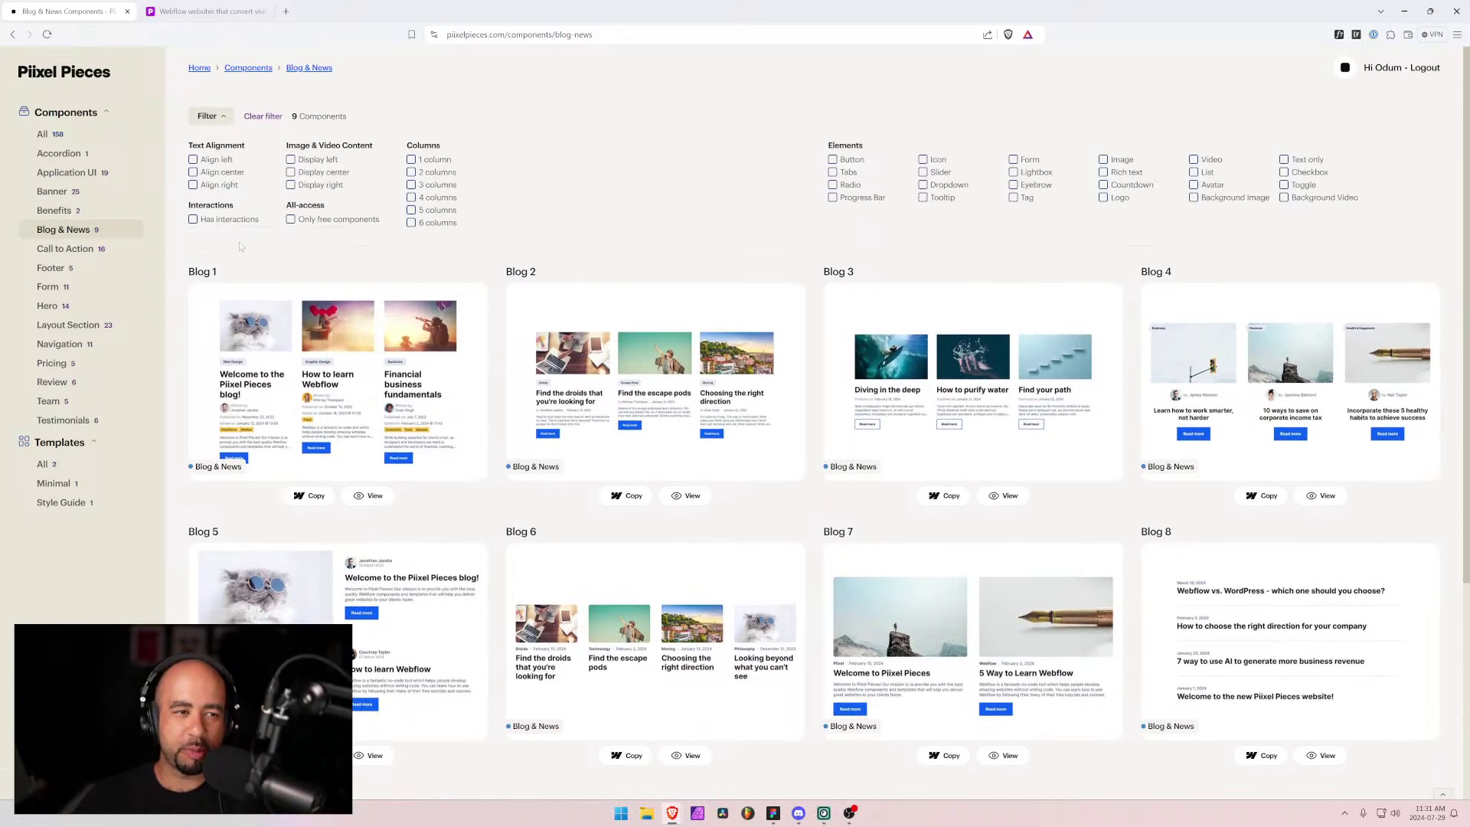
{"action": "left_click", "coordinate": [411, 160]}
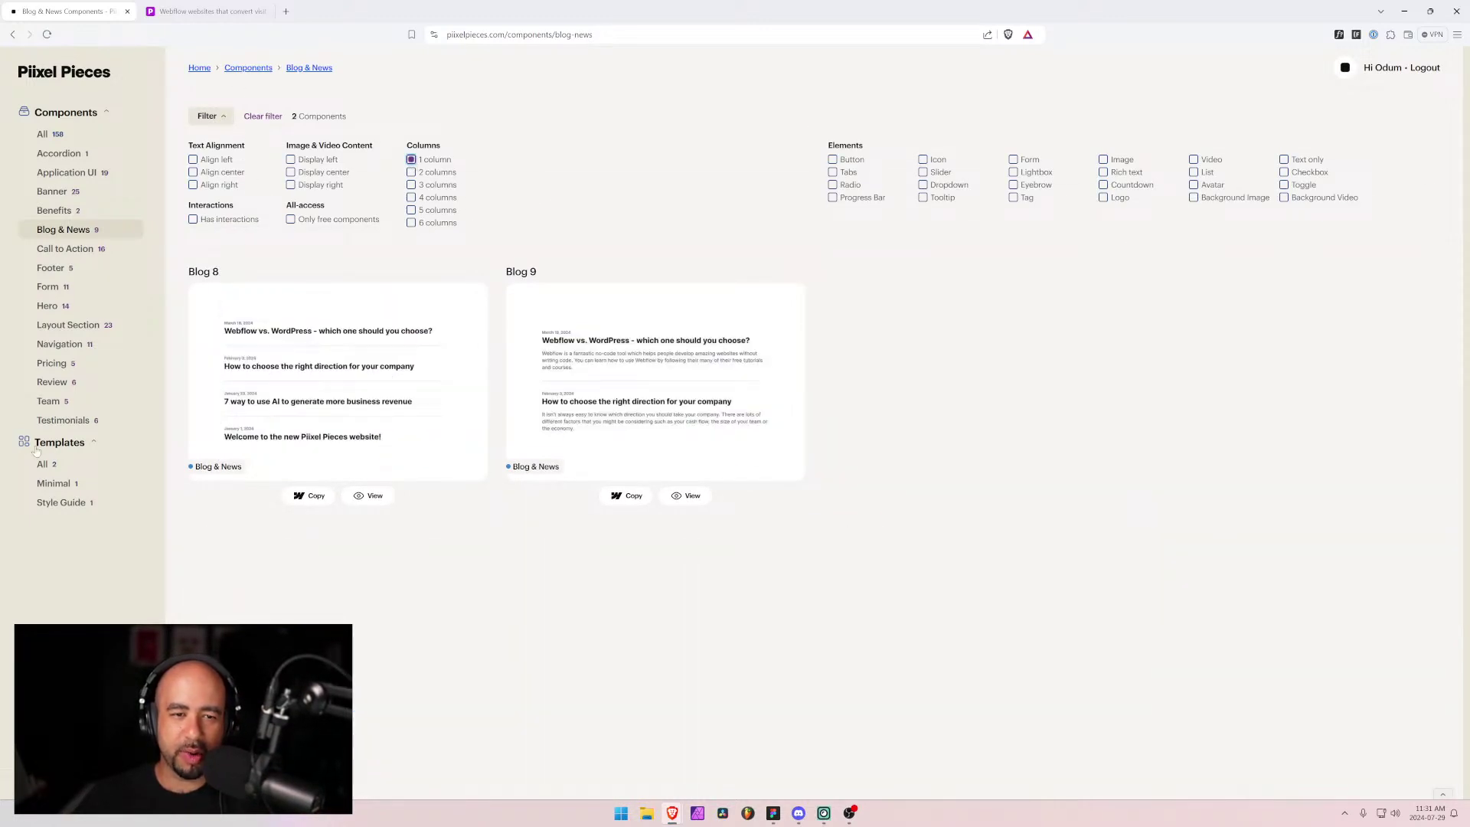
Step: Remove the 1 column filter, collapse the filter options, and show all components
{"action": "left_click", "coordinate": [411, 159]}
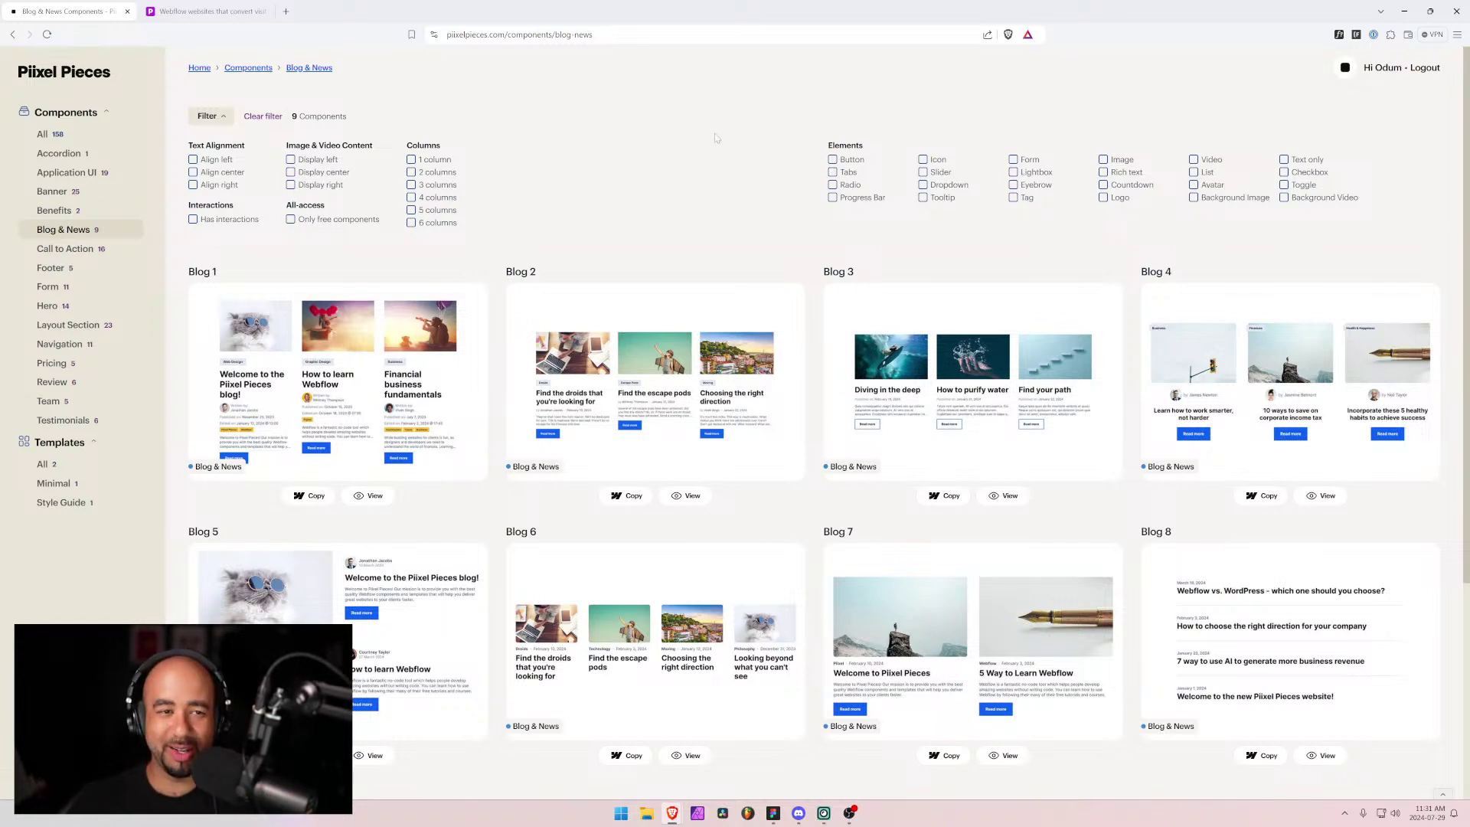
{"action": "left_click", "coordinate": [205, 118]}
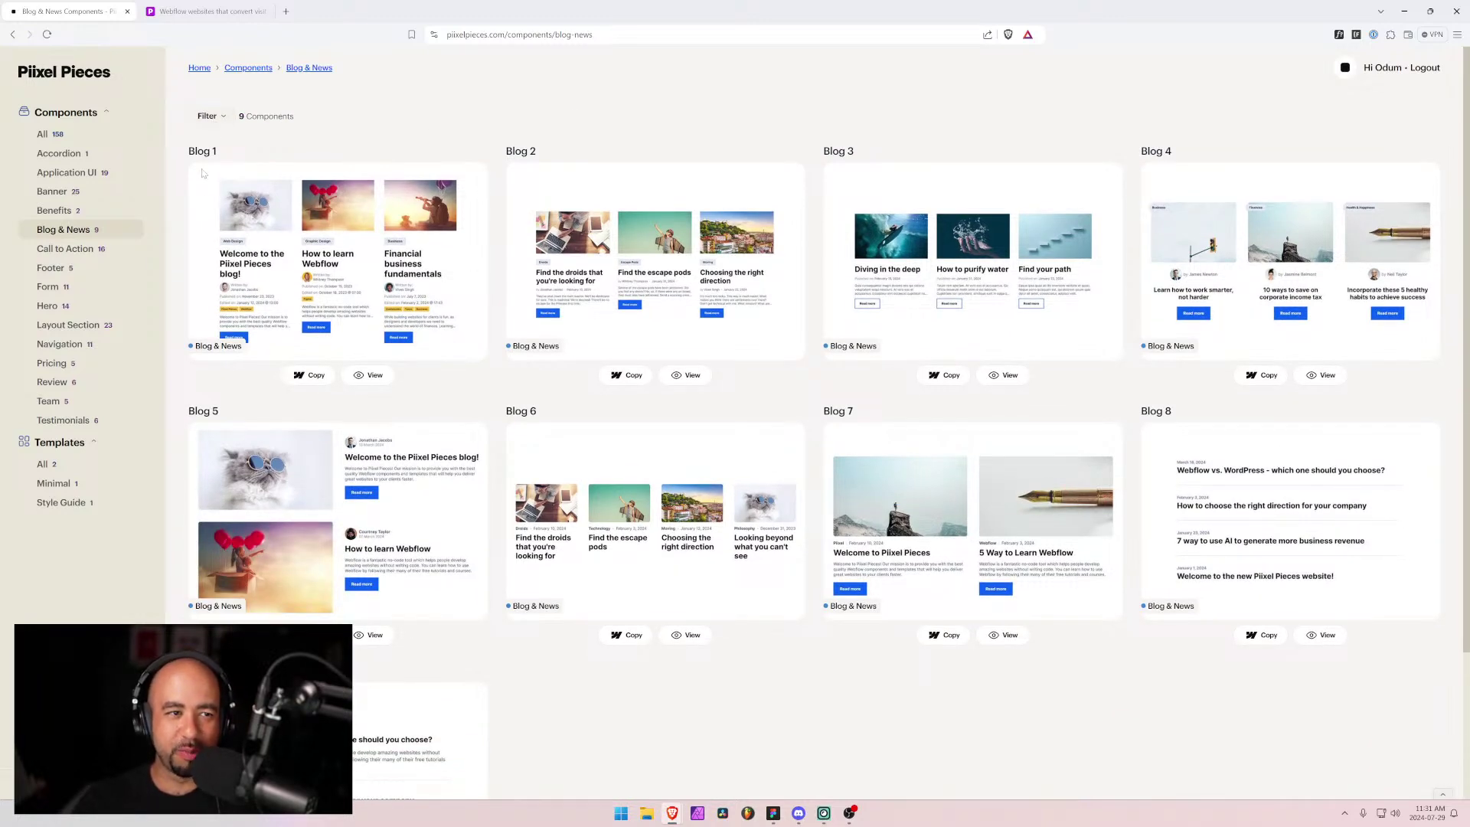
{"action": "left_click", "coordinate": [43, 134]}
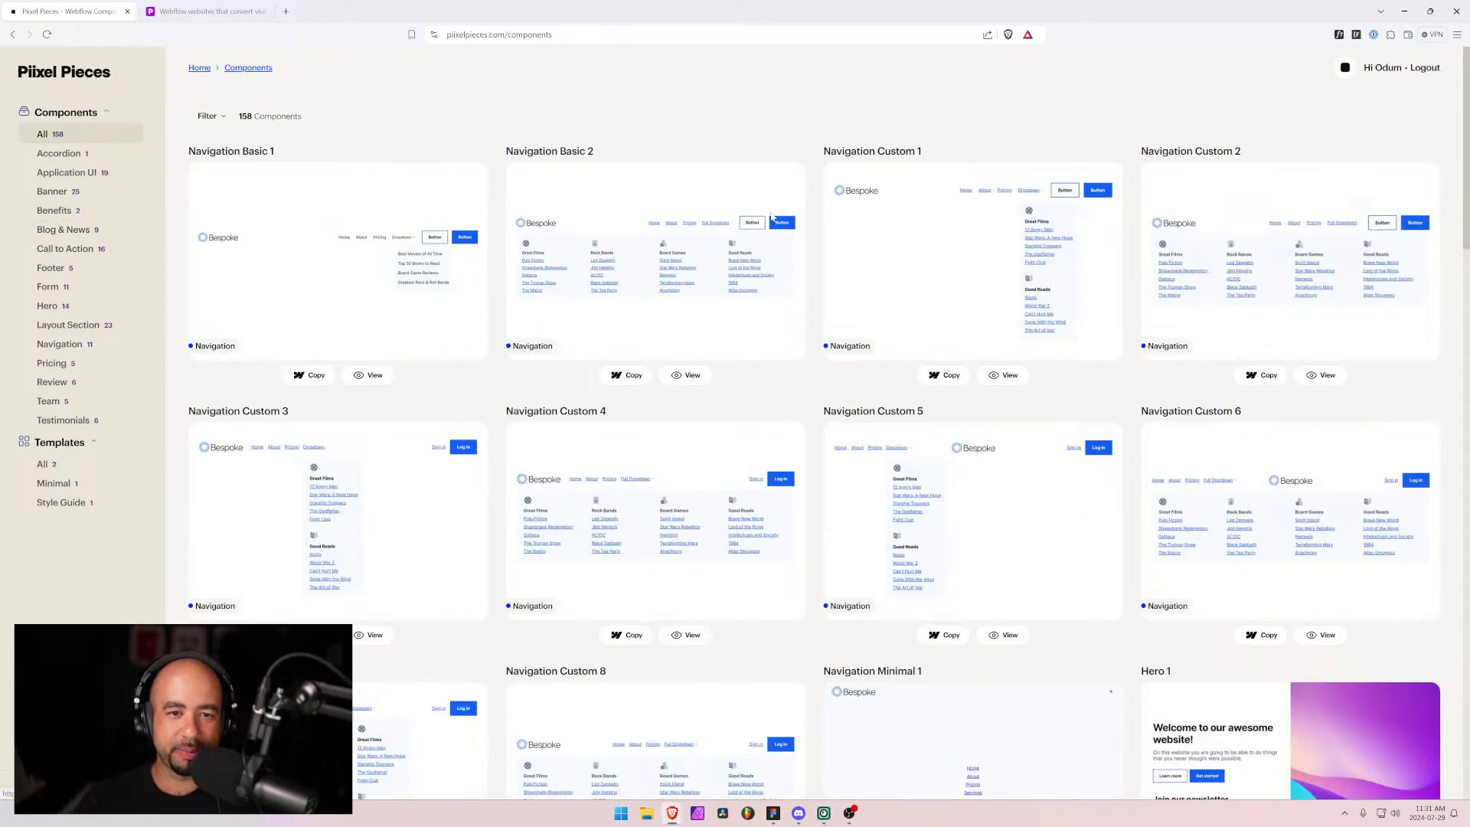